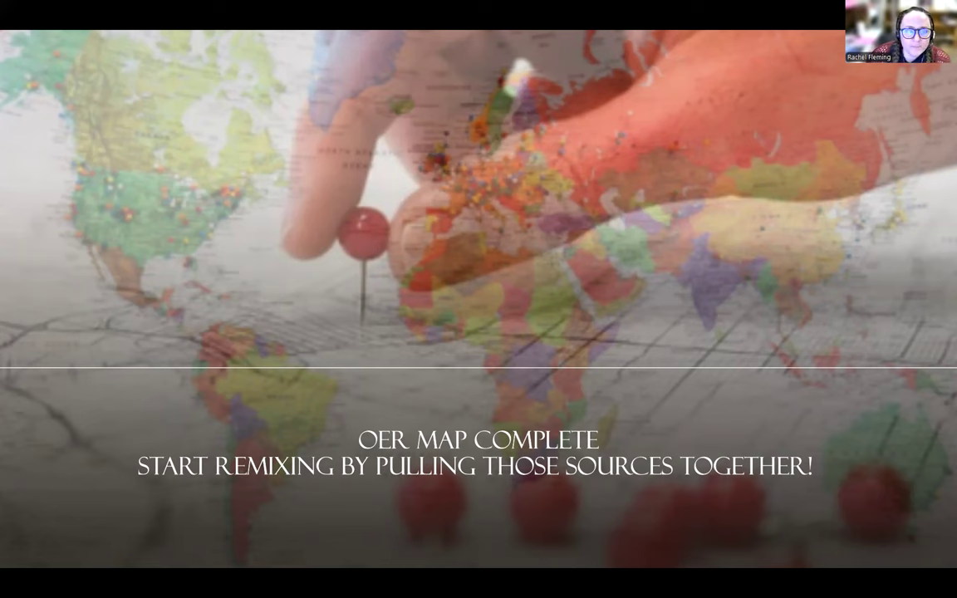
Advance the presentation to the LibreText Remixer demo slide and open its libretexts.org link
{"action": "key", "text": "Right"}
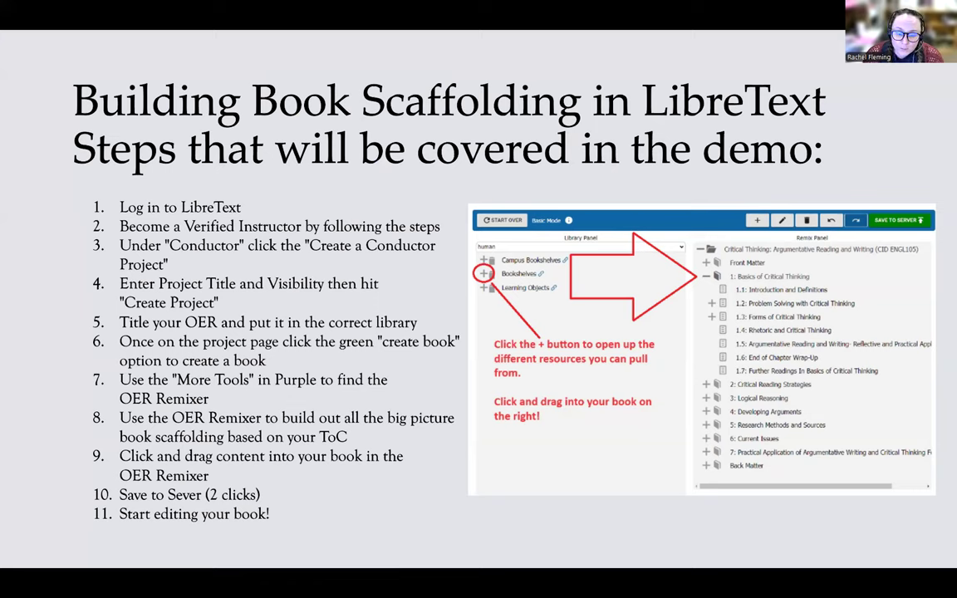
{"action": "key", "text": "Right"}
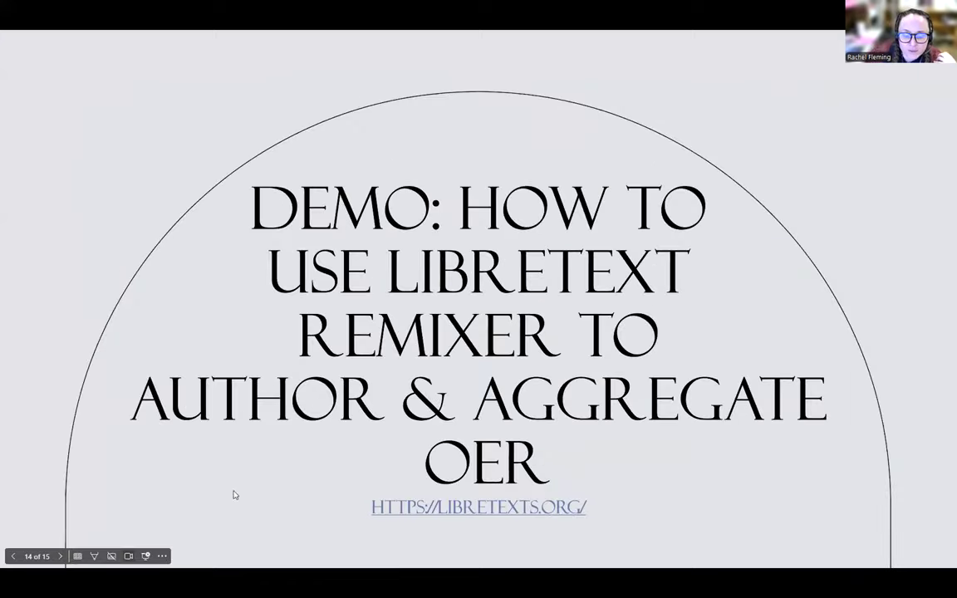
{"action": "left_click", "coordinate": [478, 504]}
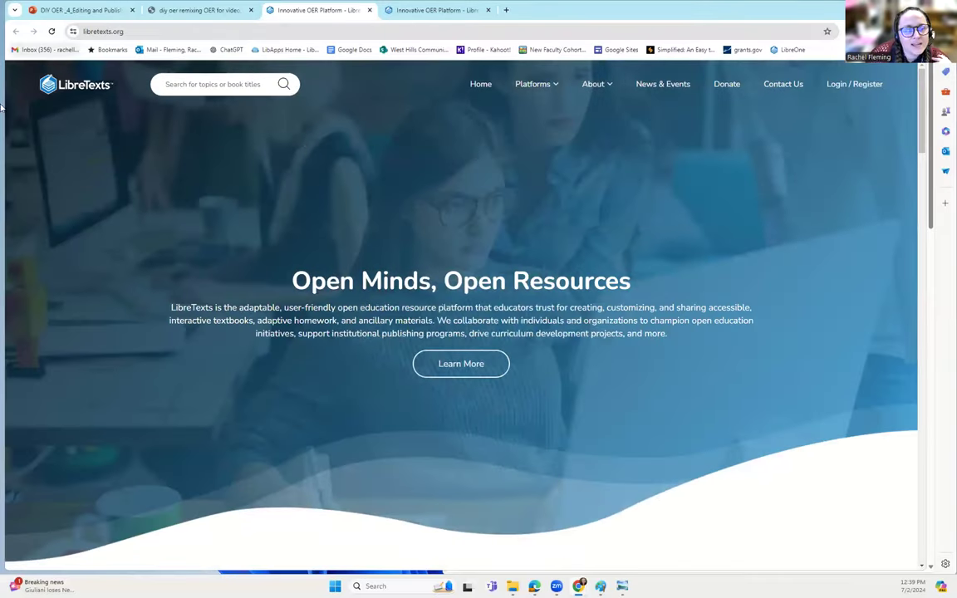
Go from the LibreTexts site to the LibreOne home page and launch the Conductor application
{"action": "left_click", "coordinate": [829, 86]}
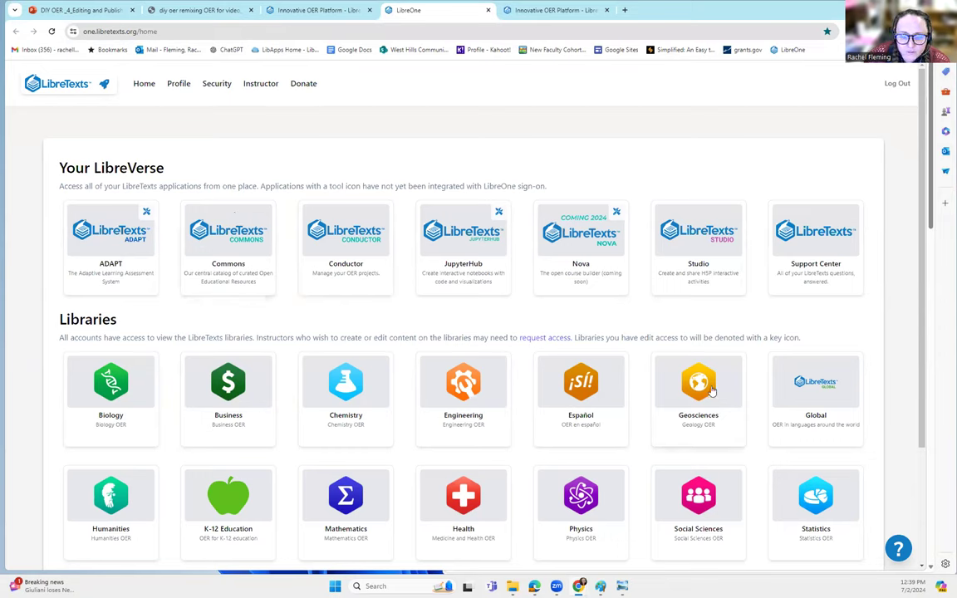
{"action": "left_click", "coordinate": [105, 87]}
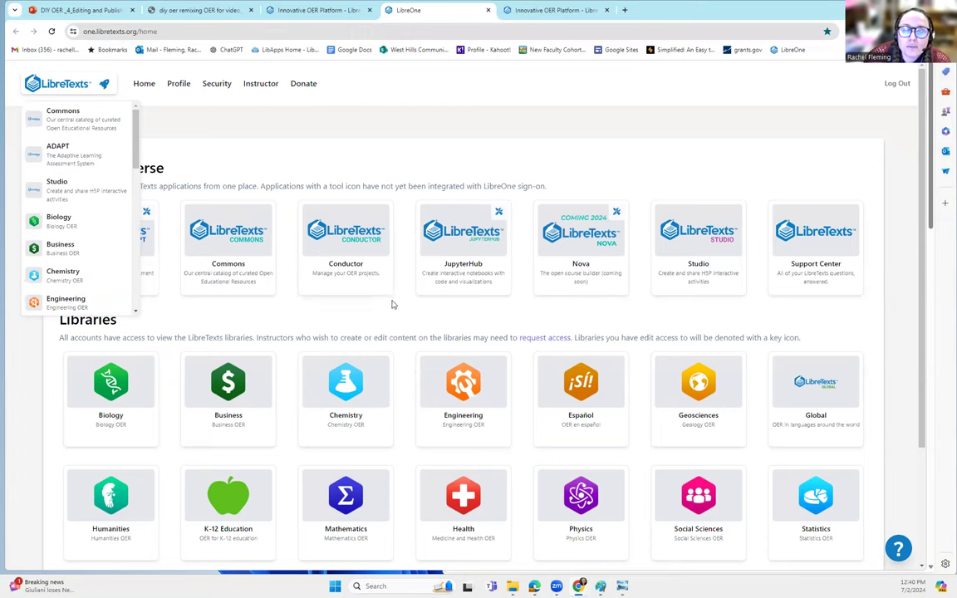
{"action": "left_click", "coordinate": [361, 283]}
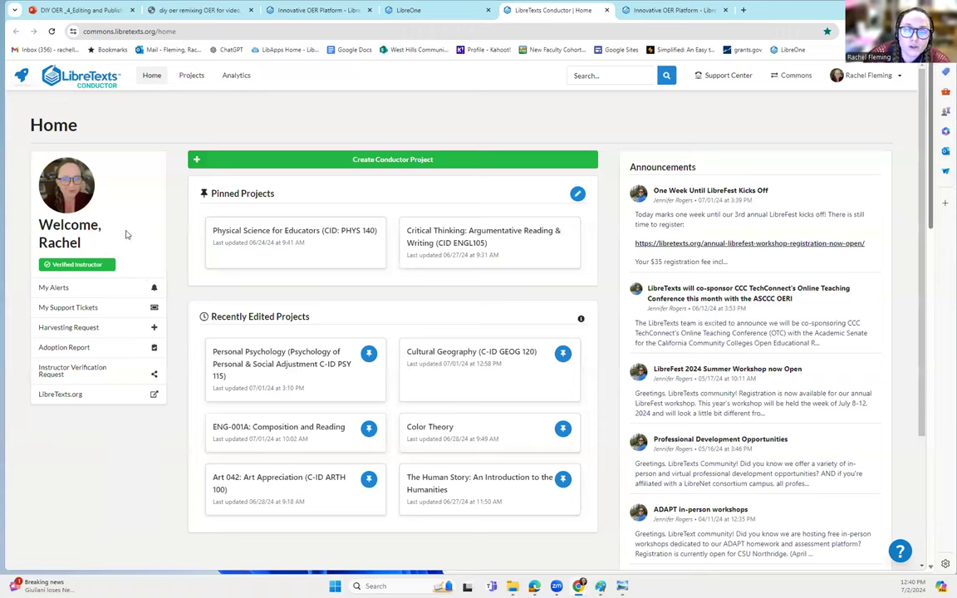
Create a Conductor project titled "OER DIY for Faculty Creation Process" with visibility Private (only collaborators)
{"action": "left_click", "coordinate": [384, 161]}
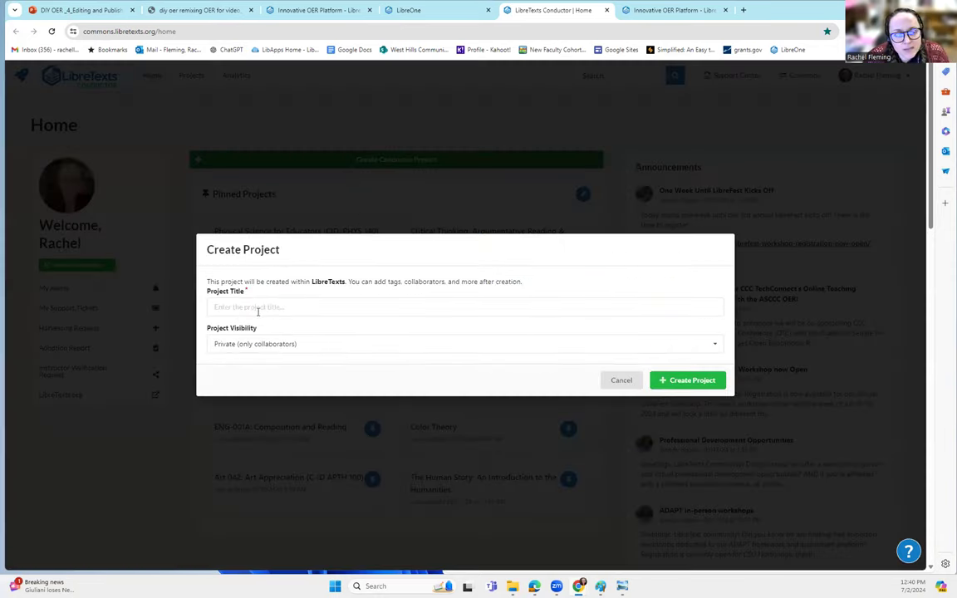
{"action": "left_click", "coordinate": [258, 309]}
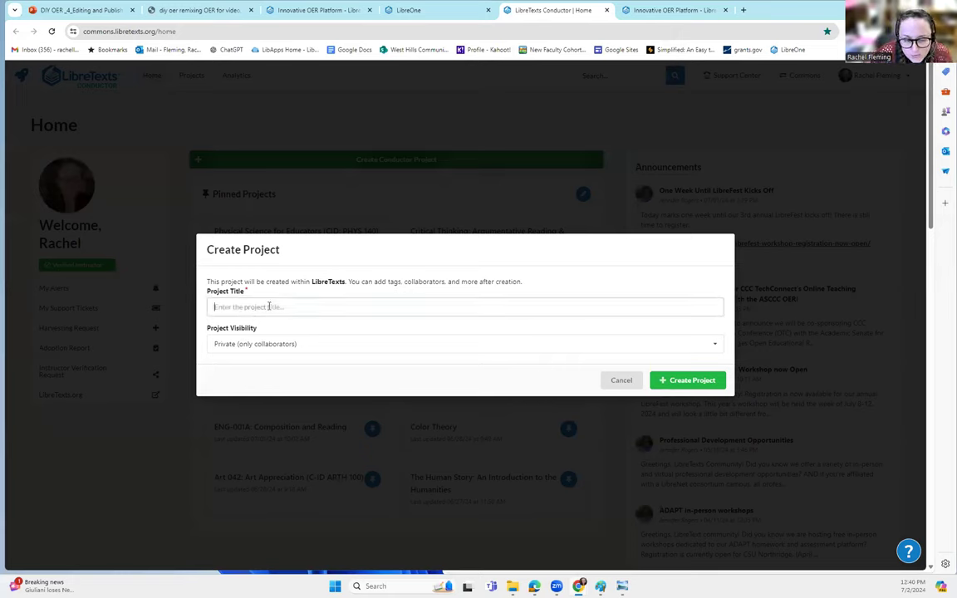
{"action": "type", "text": "OER DIY"}
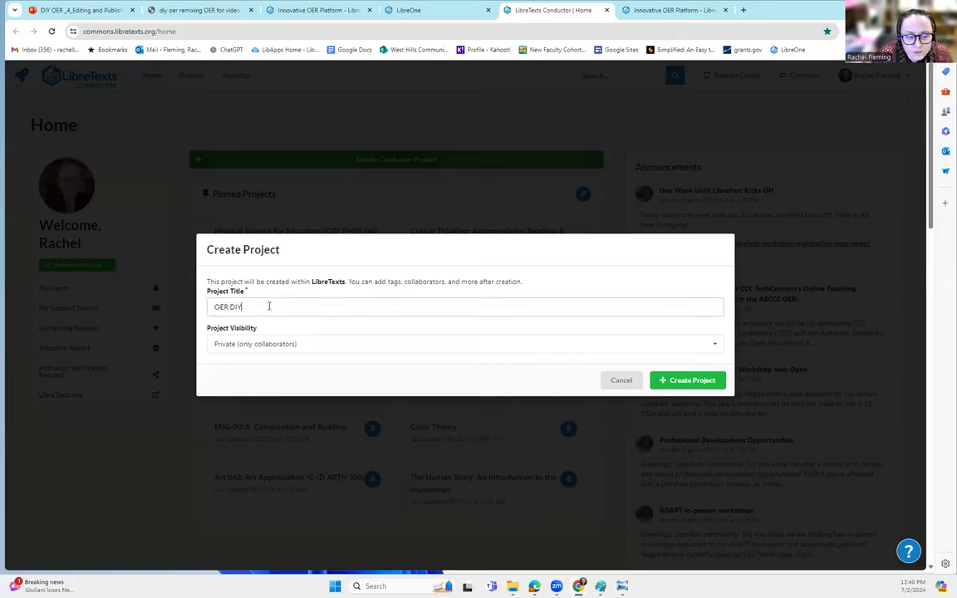
{"action": "type", "text": " for Faculty"}
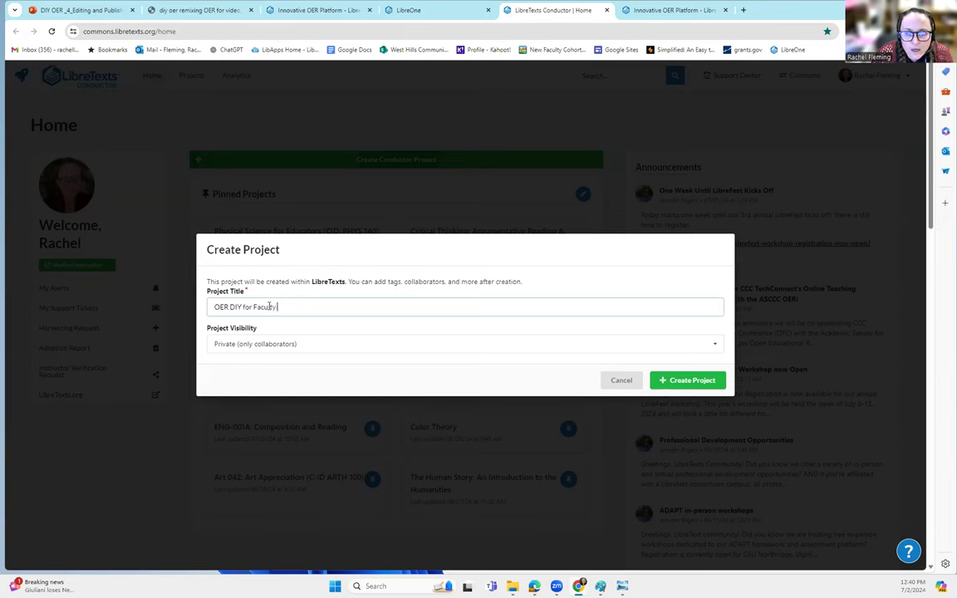
{"action": "type", "text": " Creation Pro"}
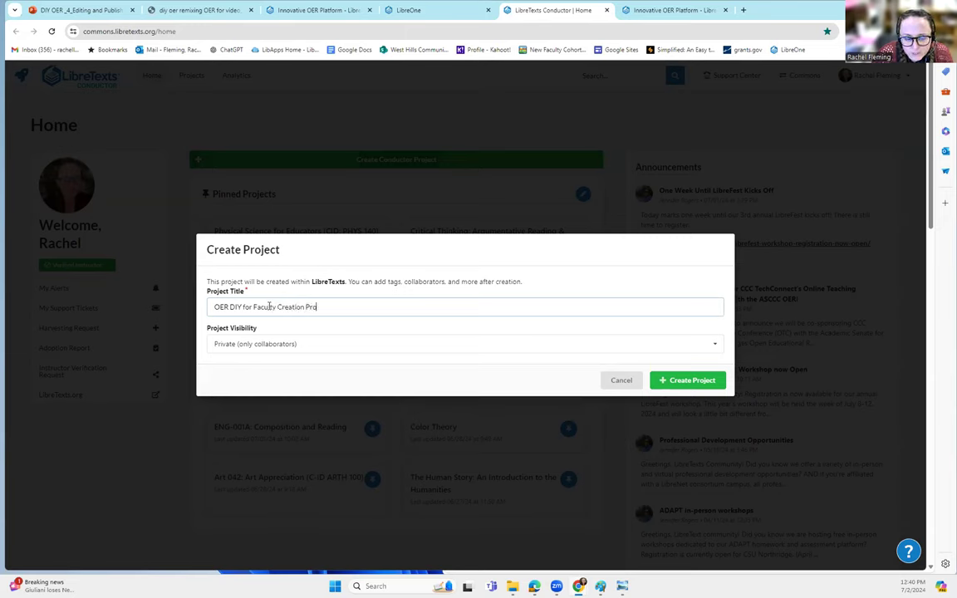
{"action": "type", "text": "cess"}
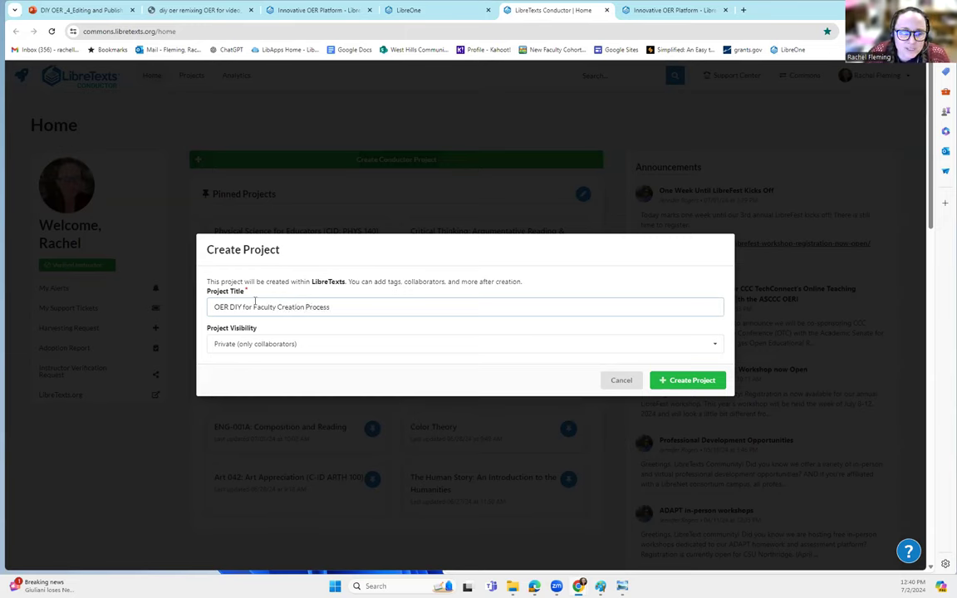
{"action": "left_click", "coordinate": [316, 348]}
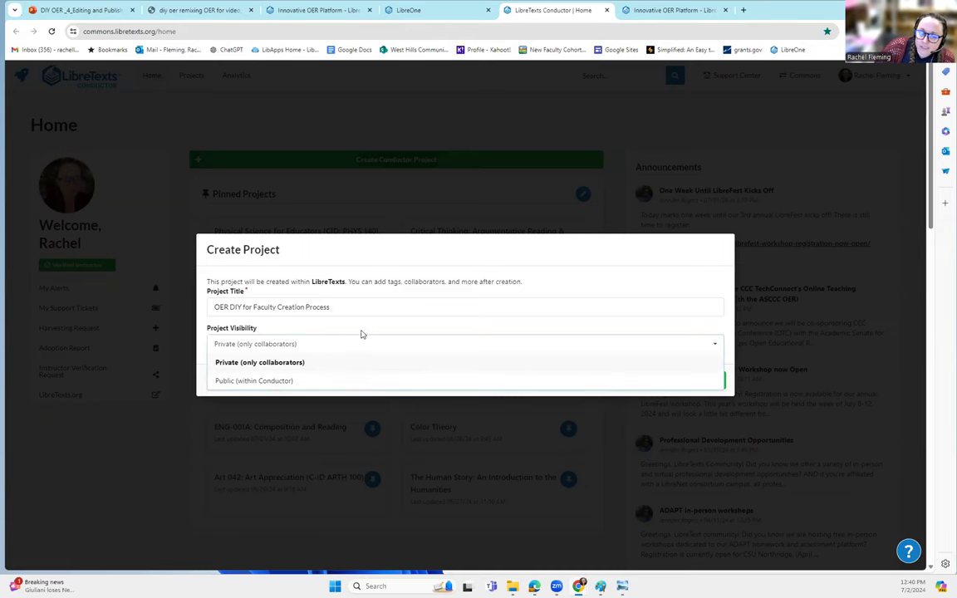
{"action": "left_click", "coordinate": [710, 396]}
{"action": "left_click", "coordinate": [695, 382]}
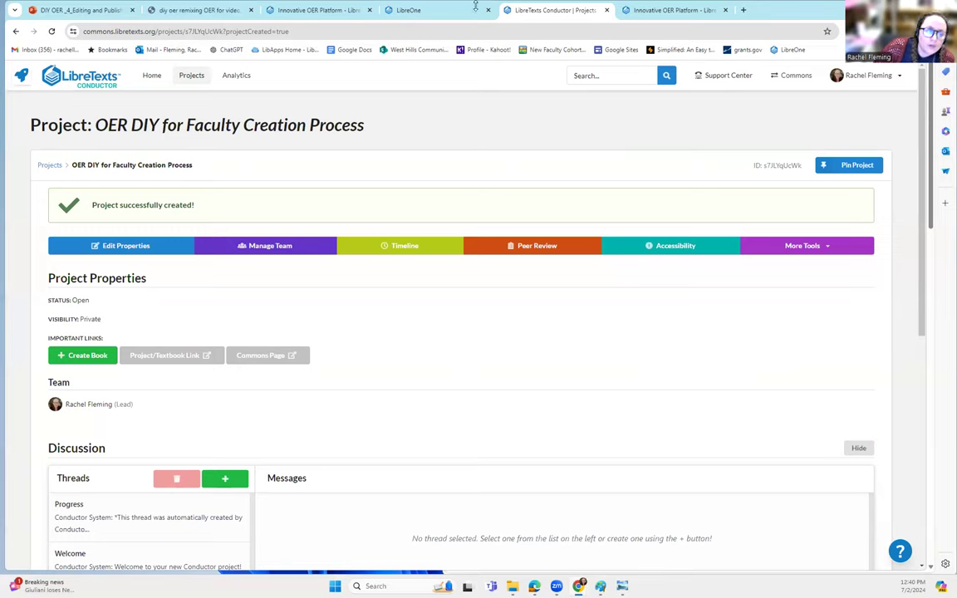
Create the project's book in the Humanities library, keeping the title "OER DIY for Faculty Creation Process"
{"action": "left_click", "coordinate": [75, 357]}
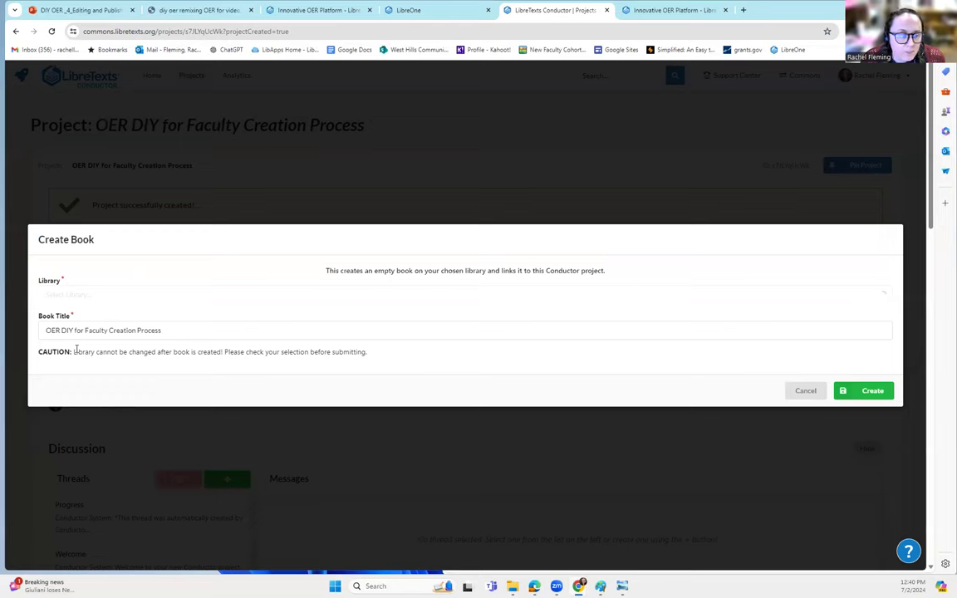
{"action": "left_click", "coordinate": [108, 296]}
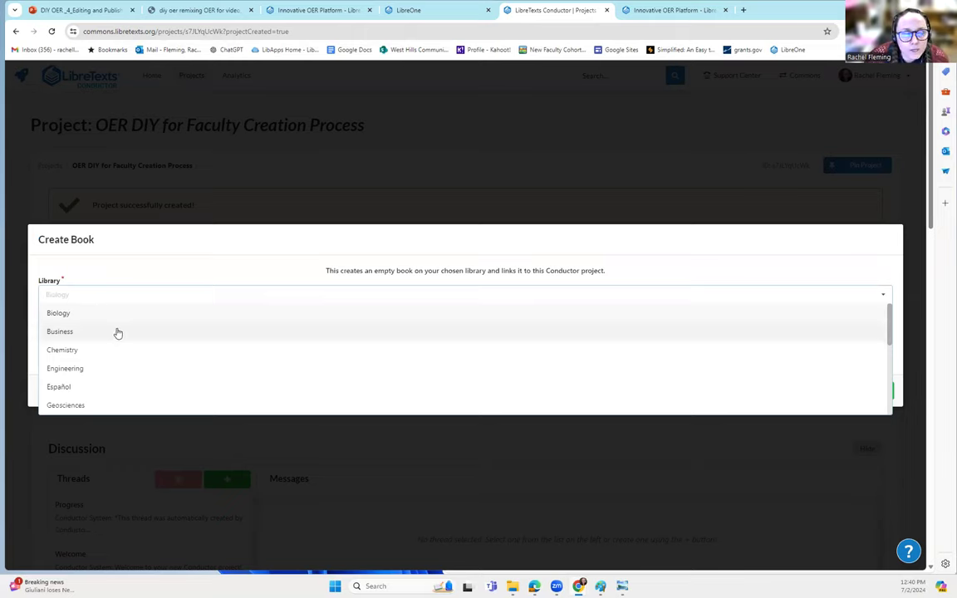
{"action": "scroll", "coordinate": [114, 329], "scroll_direction": "down", "scroll_amount": 5}
{"action": "scroll", "coordinate": [114, 375], "scroll_direction": "down", "scroll_amount": 2}
{"action": "scroll", "coordinate": [109, 359], "scroll_direction": "up", "scroll_amount": 8}
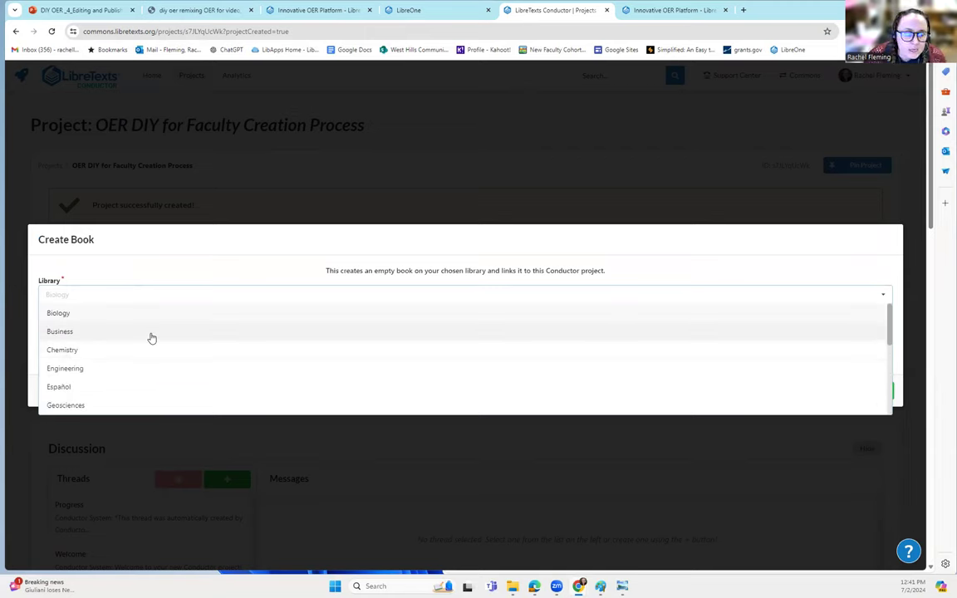
{"action": "scroll", "coordinate": [120, 367], "scroll_direction": "down", "scroll_amount": 3}
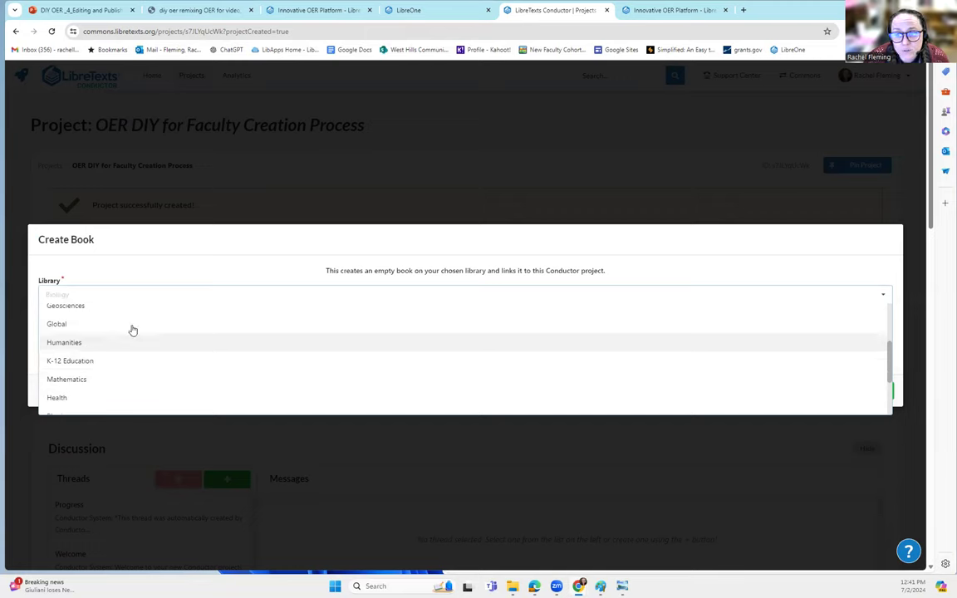
{"action": "left_click", "coordinate": [78, 343]}
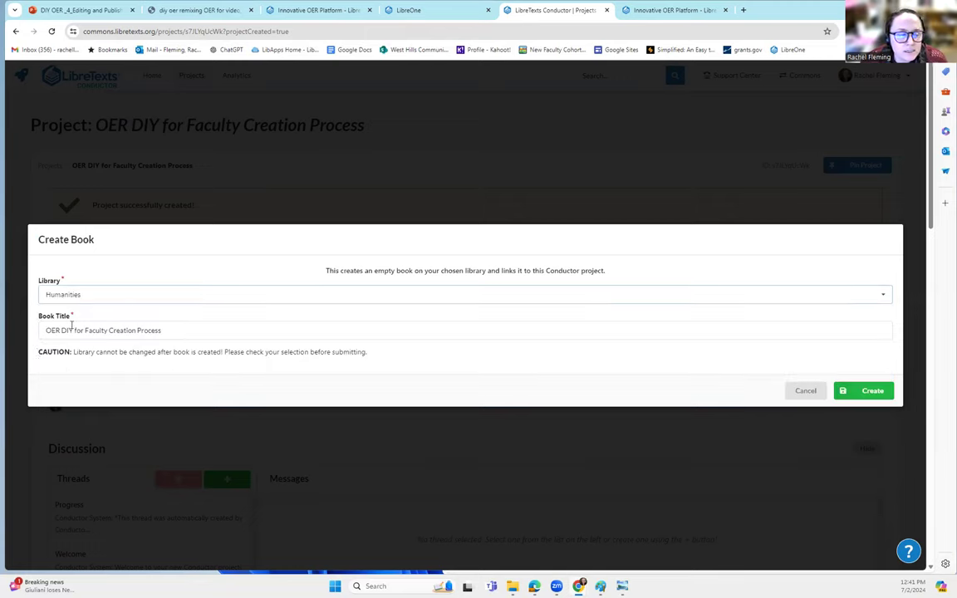
{"action": "left_click_drag", "start_coordinate": [148, 330], "coordinate": [363, 376]}
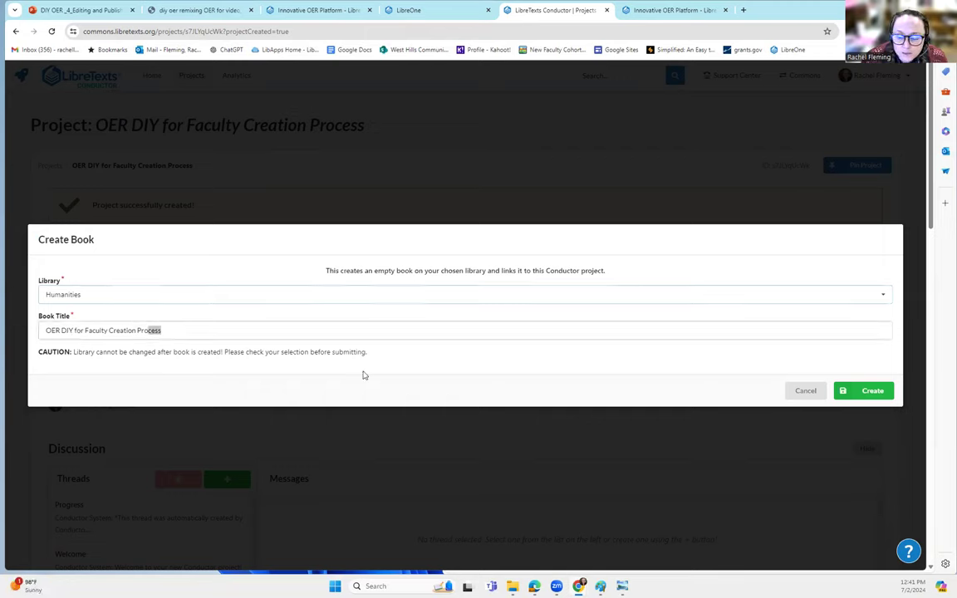
{"action": "left_click", "coordinate": [872, 392]}
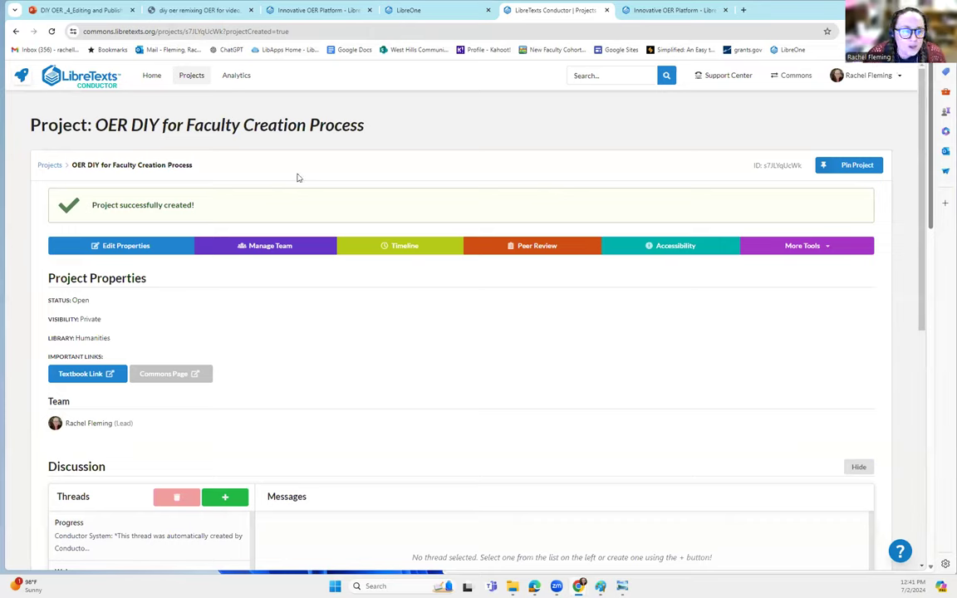
View the new textbook's page, return to the Conductor project and open the book in the OER Remixer
{"action": "left_click", "coordinate": [86, 376]}
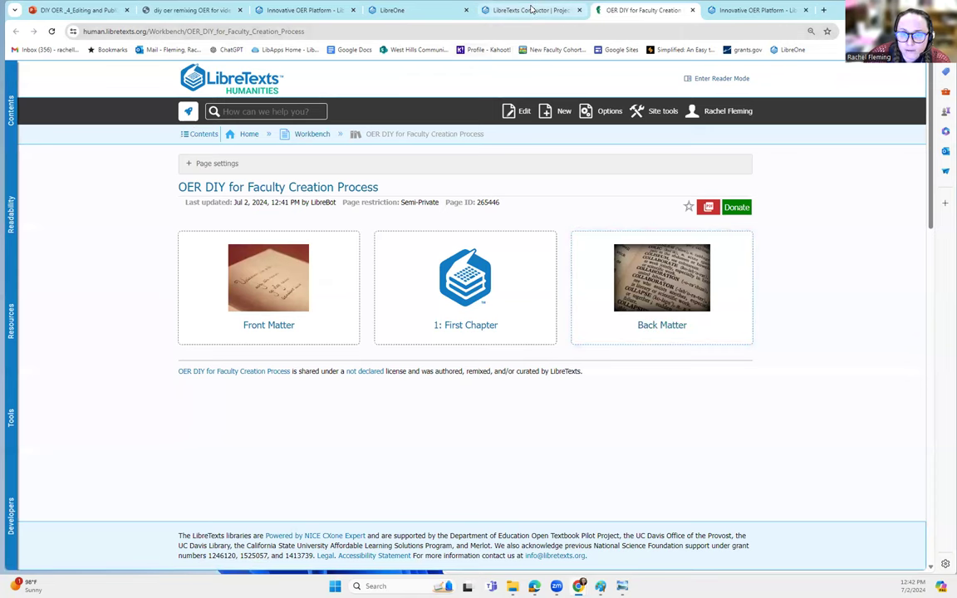
{"action": "left_click", "coordinate": [498, 11]}
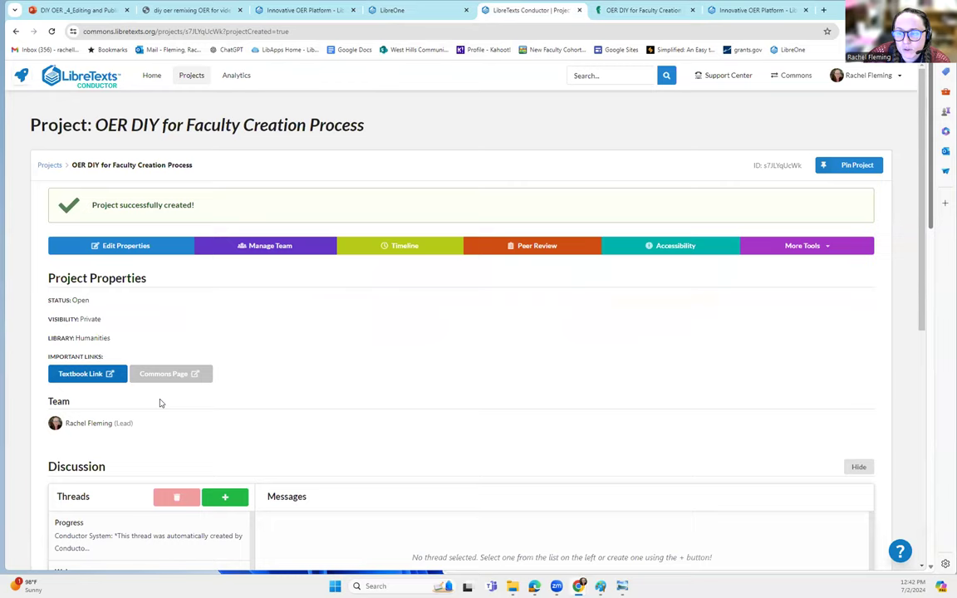
{"action": "left_click", "coordinate": [808, 252]}
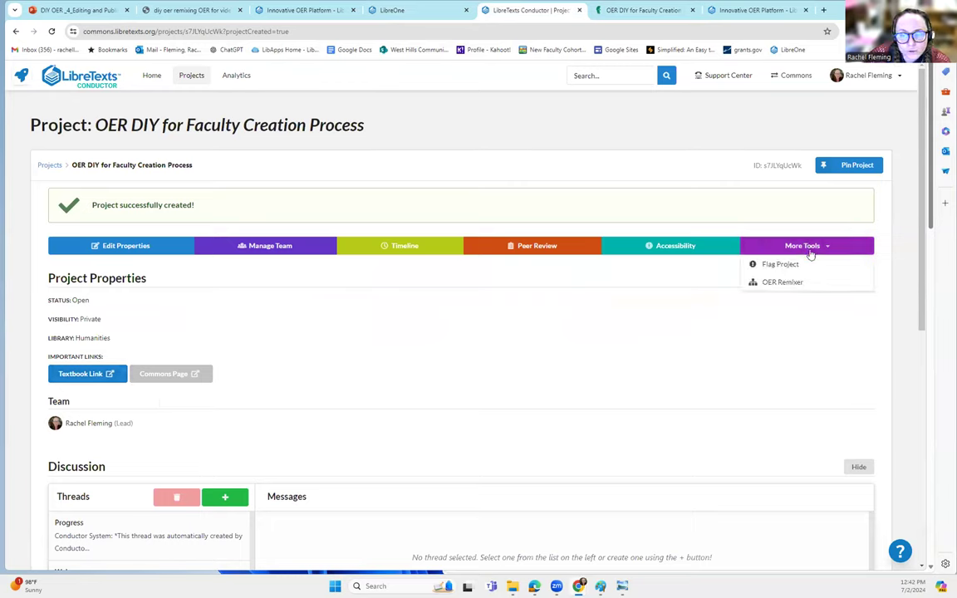
{"action": "left_click", "coordinate": [782, 282]}
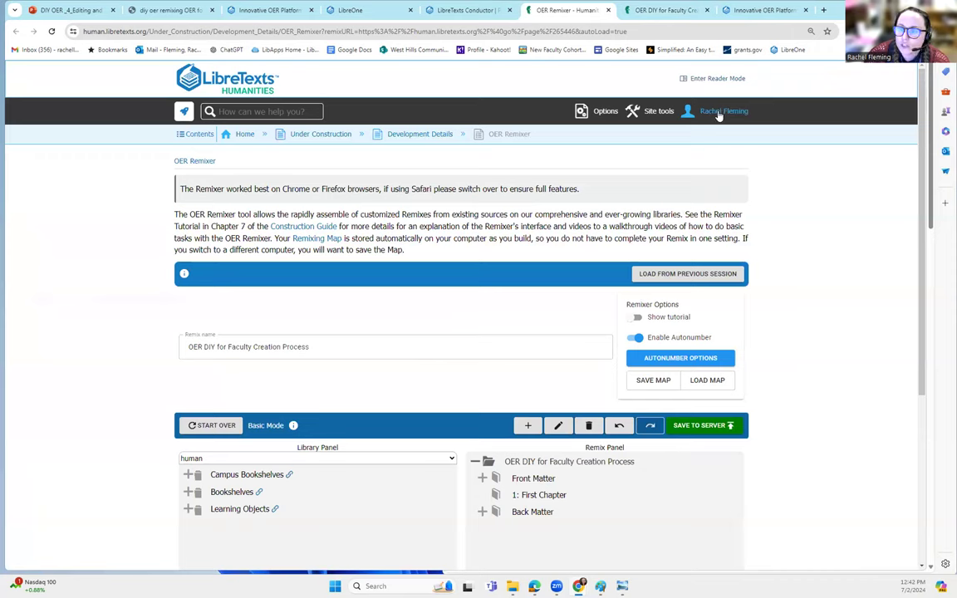
Revisit the Conductor project to show where the OER Remixer is found, and return to the open Remixer
{"action": "left_click", "coordinate": [469, 12]}
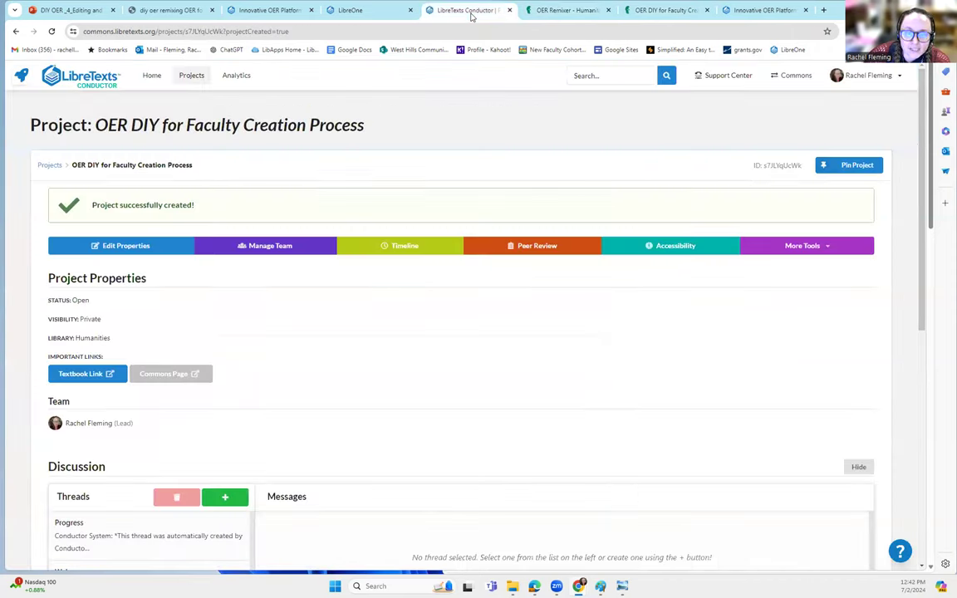
{"action": "left_click", "coordinate": [807, 246]}
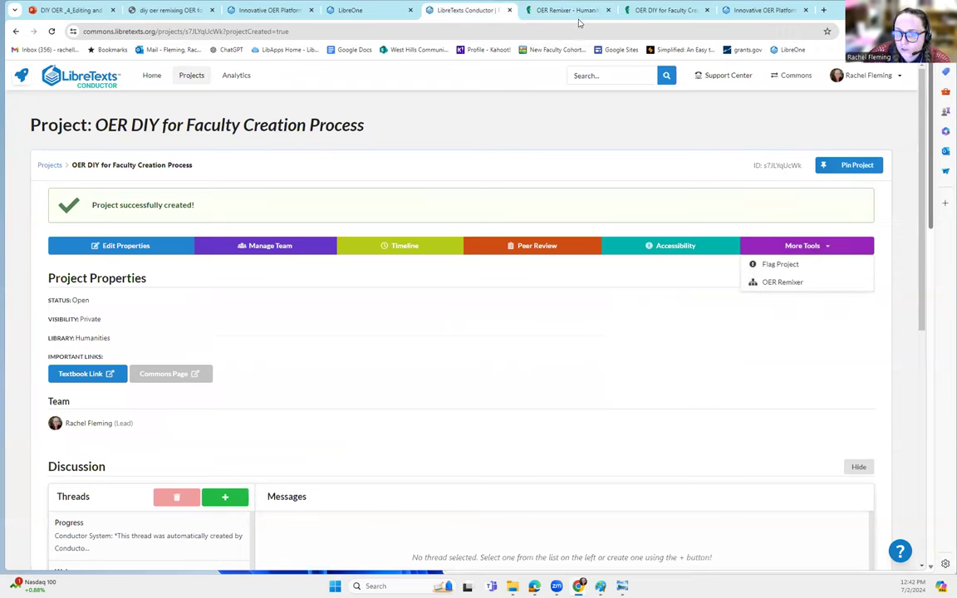
{"action": "left_click", "coordinate": [521, 9]}
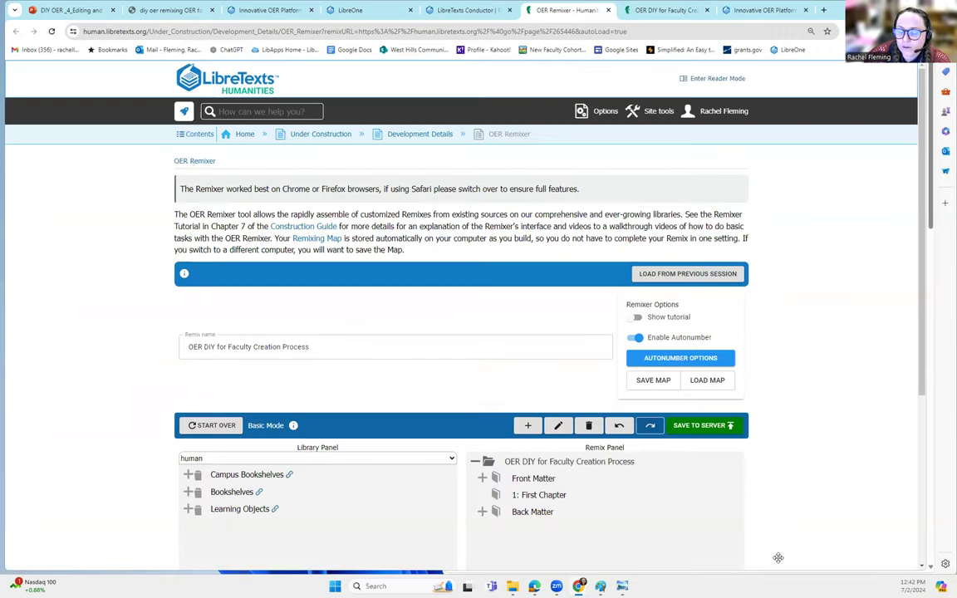
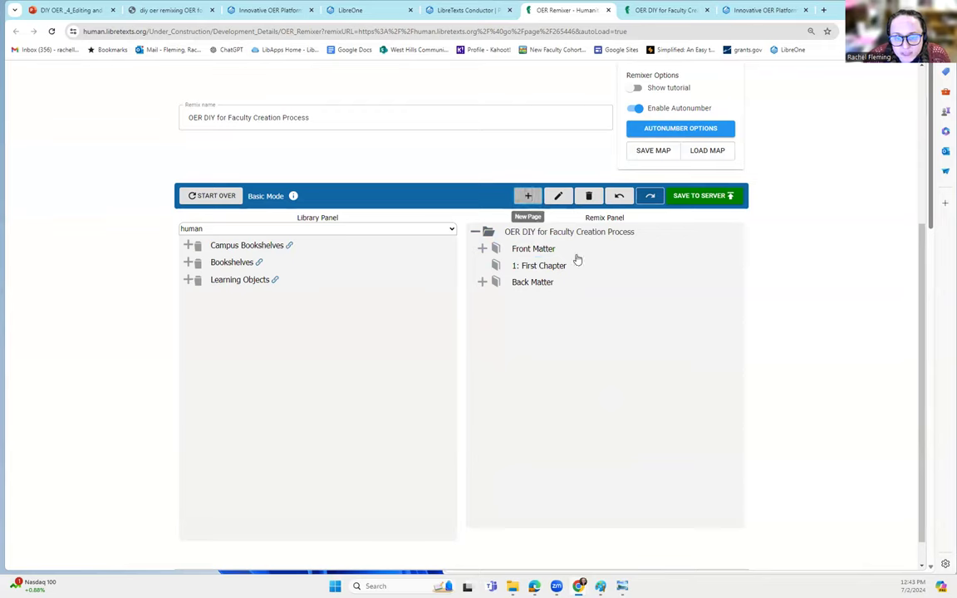
Add seven new top-level pages to the book in the remix outline and move Back Matter below them
{"action": "left_click", "coordinate": [524, 236]}
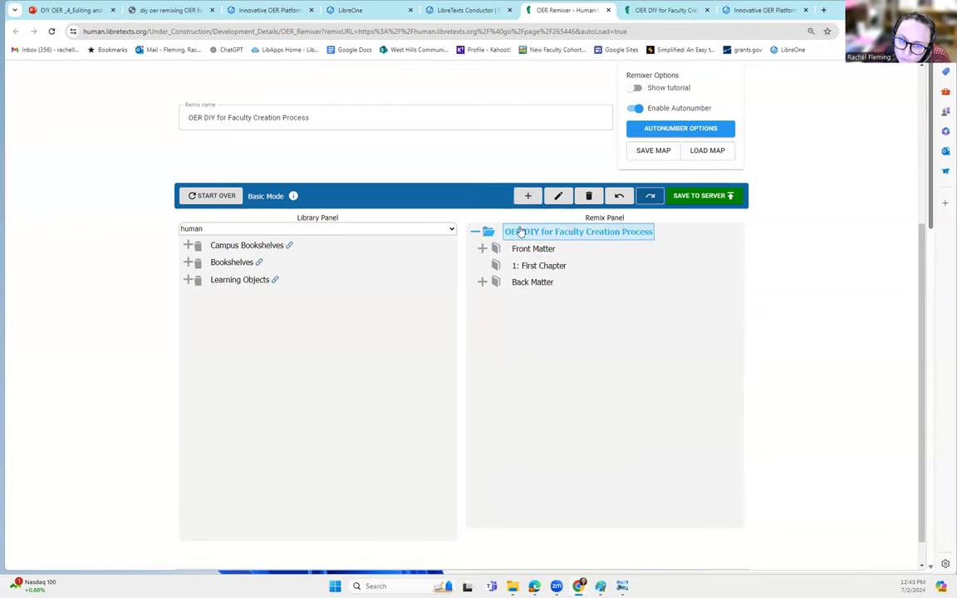
{"action": "left_click", "coordinate": [529, 196]}
{"action": "left_click", "coordinate": [532, 197]}
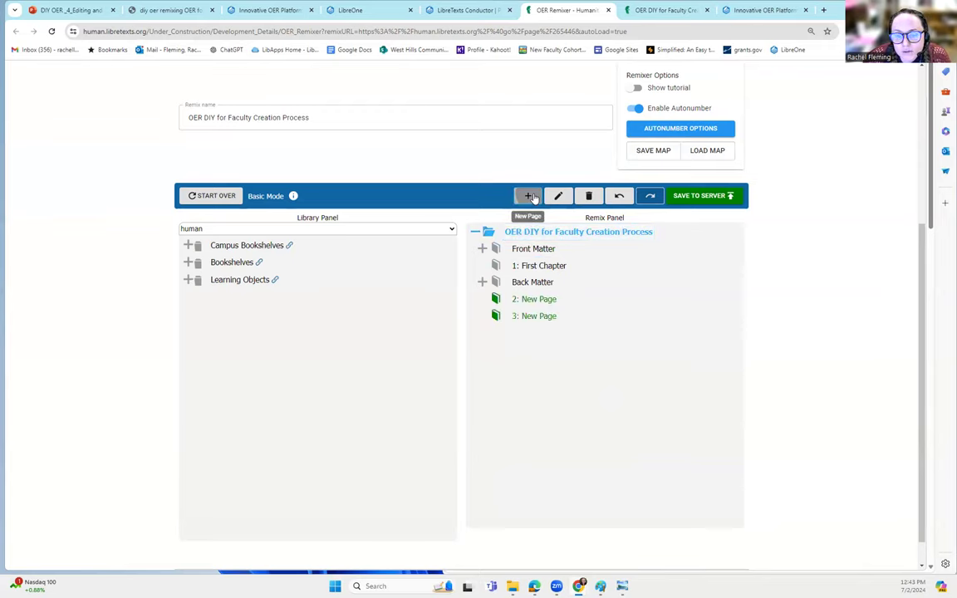
{"action": "left_click", "coordinate": [529, 196]}
{"action": "left_click", "coordinate": [529, 196]}
{"action": "left_click", "coordinate": [529, 196]}
{"action": "left_click", "coordinate": [529, 196]}
{"action": "left_click", "coordinate": [529, 196]}
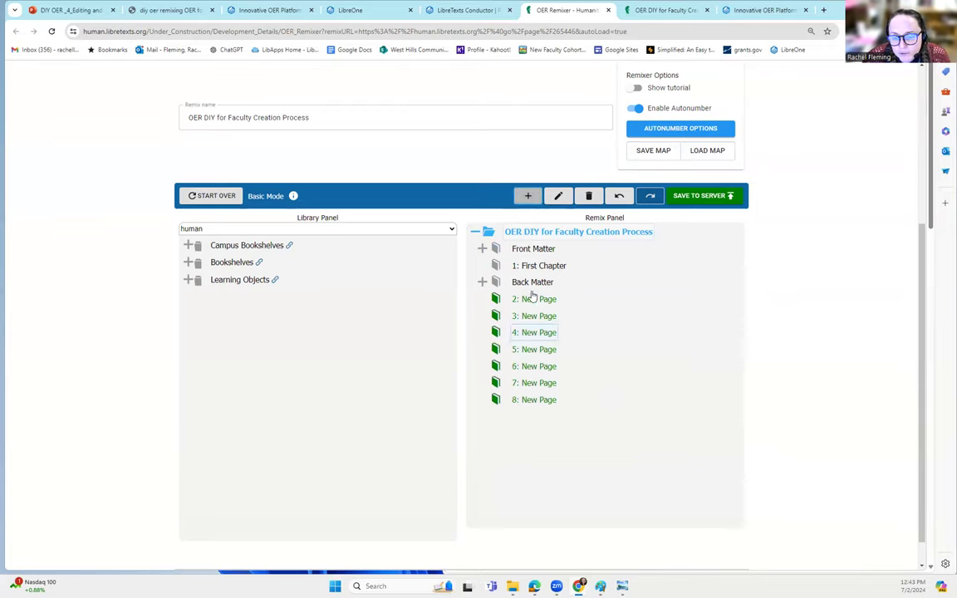
{"action": "left_click", "coordinate": [496, 284]}
{"action": "left_click_drag", "start_coordinate": [495, 284], "coordinate": [498, 410]}
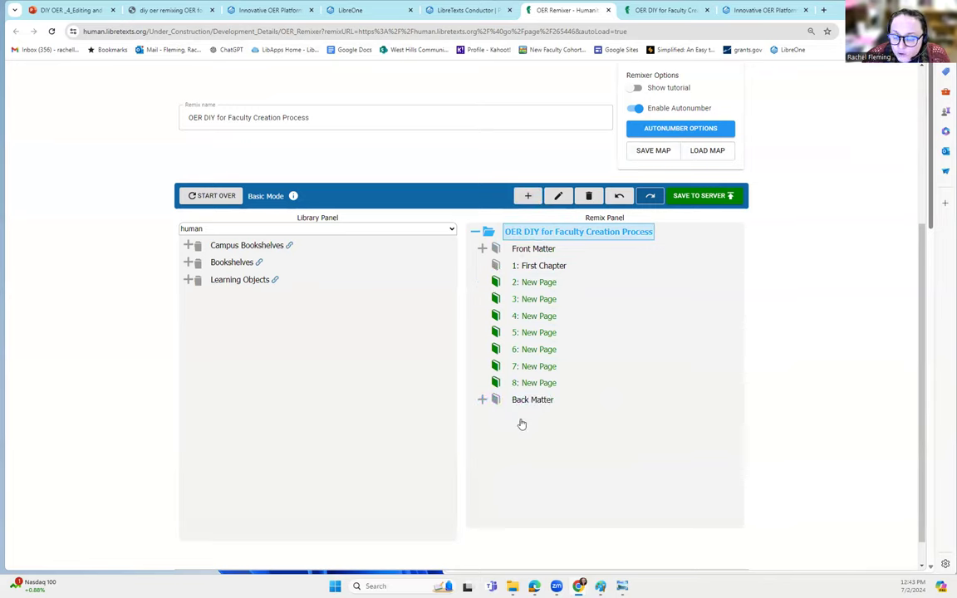
Add two new subpages under chapter 2 in the remix outline
{"action": "left_click", "coordinate": [536, 283]}
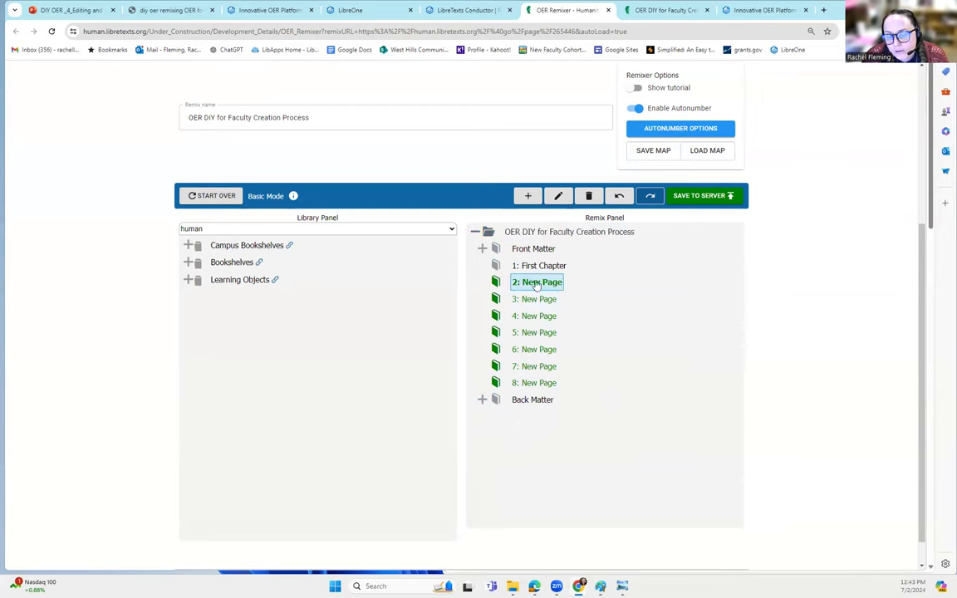
{"action": "left_click", "coordinate": [527, 196]}
{"action": "left_click", "coordinate": [527, 196]}
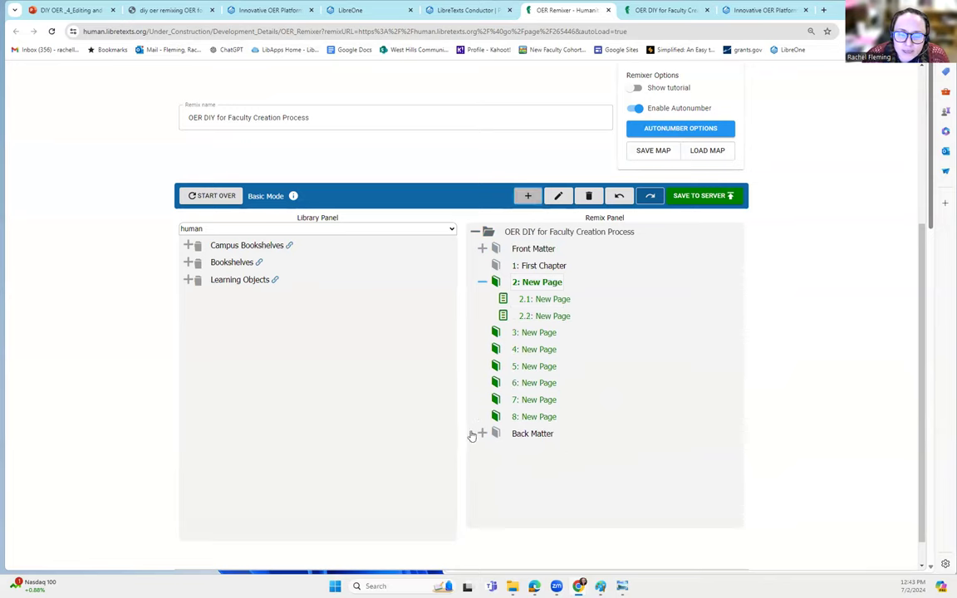
Add another top-level page to the book in the remix outline and delete it again
{"action": "left_click", "coordinate": [494, 232]}
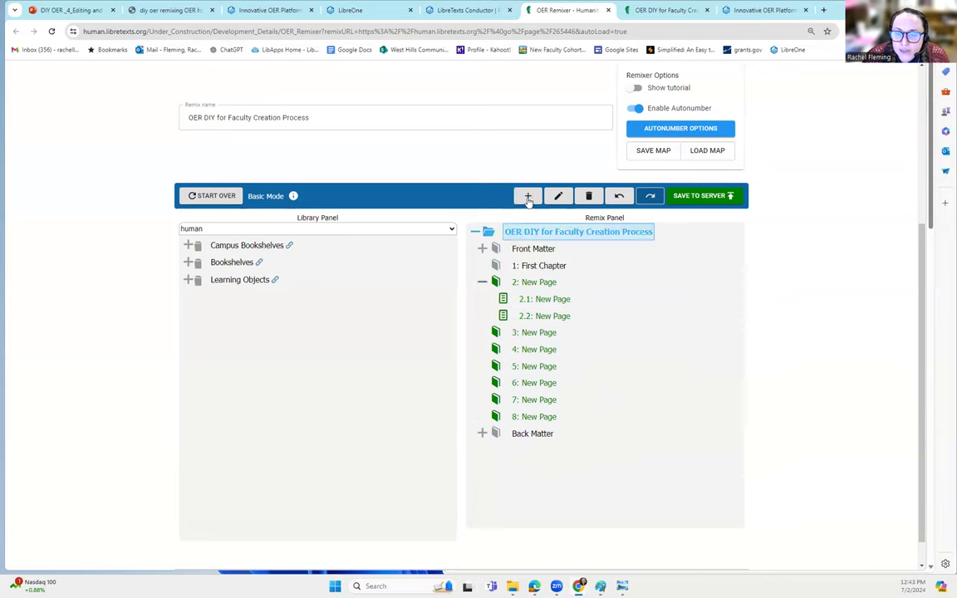
{"action": "left_click", "coordinate": [528, 196]}
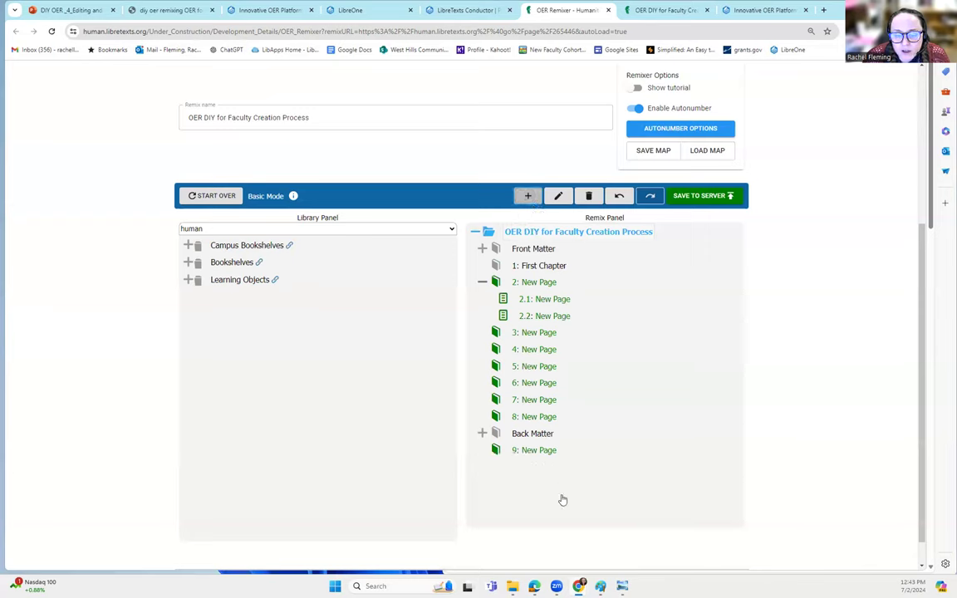
{"action": "left_click", "coordinate": [538, 451]}
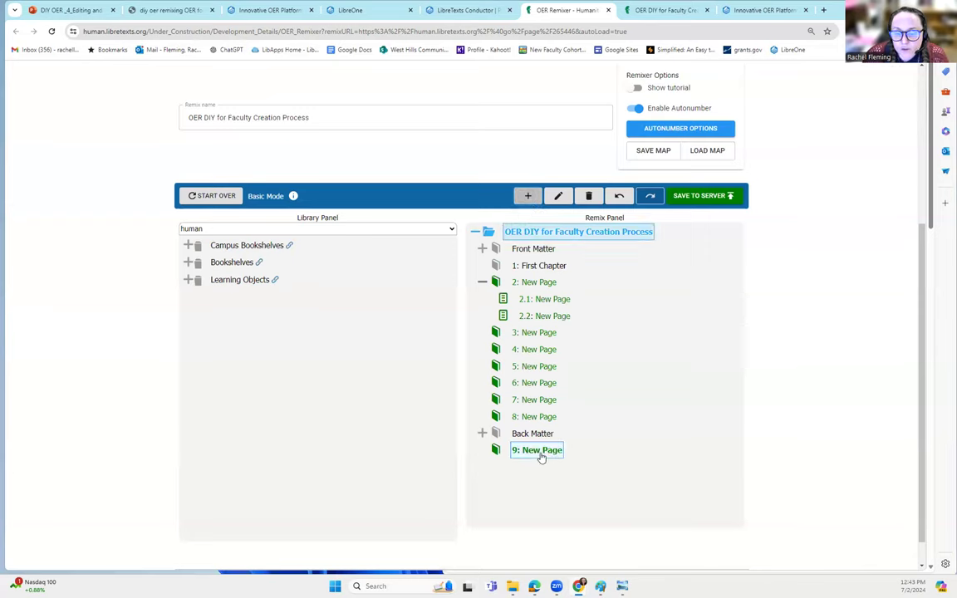
{"action": "left_click", "coordinate": [589, 196]}
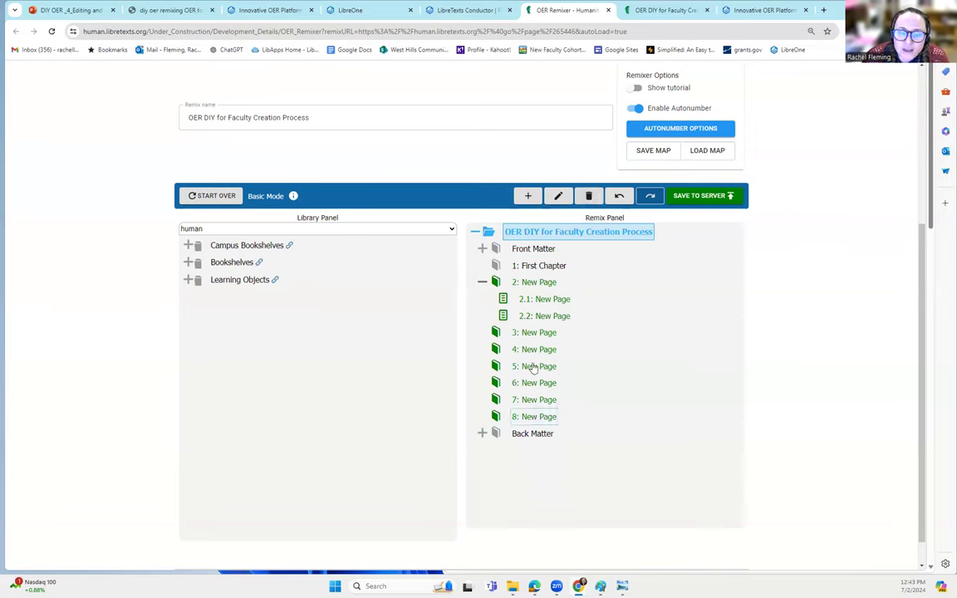
Rename chapter 1 in the remix outline as "Intro to OER" and save the edit
{"action": "left_click", "coordinate": [526, 270]}
{"action": "left_click", "coordinate": [535, 269]}
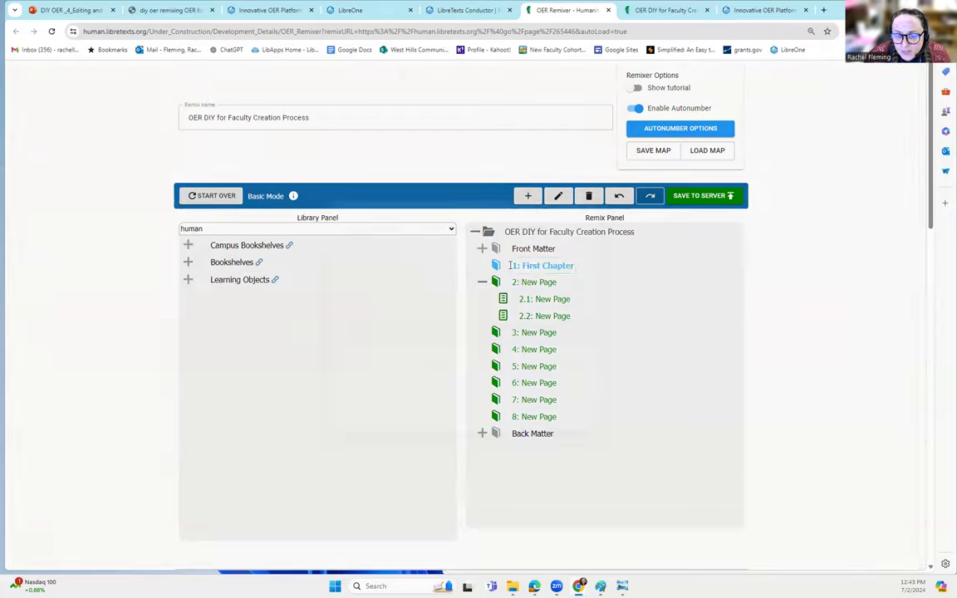
{"action": "double_click", "coordinate": [535, 267]}
{"action": "left_click_drag", "start_coordinate": [396, 262], "coordinate": [353, 263]}
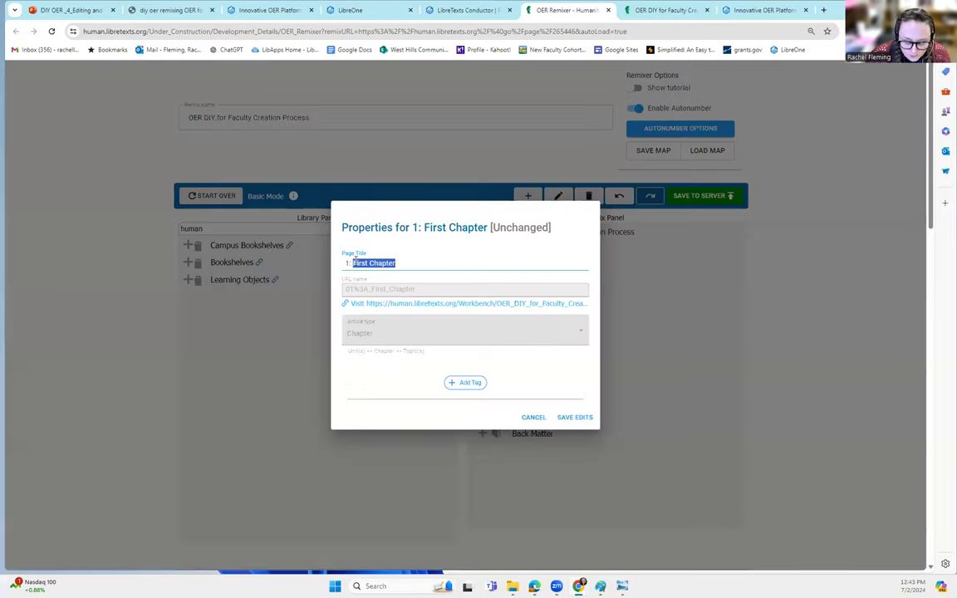
{"action": "type", "text": "Intro to OER"}
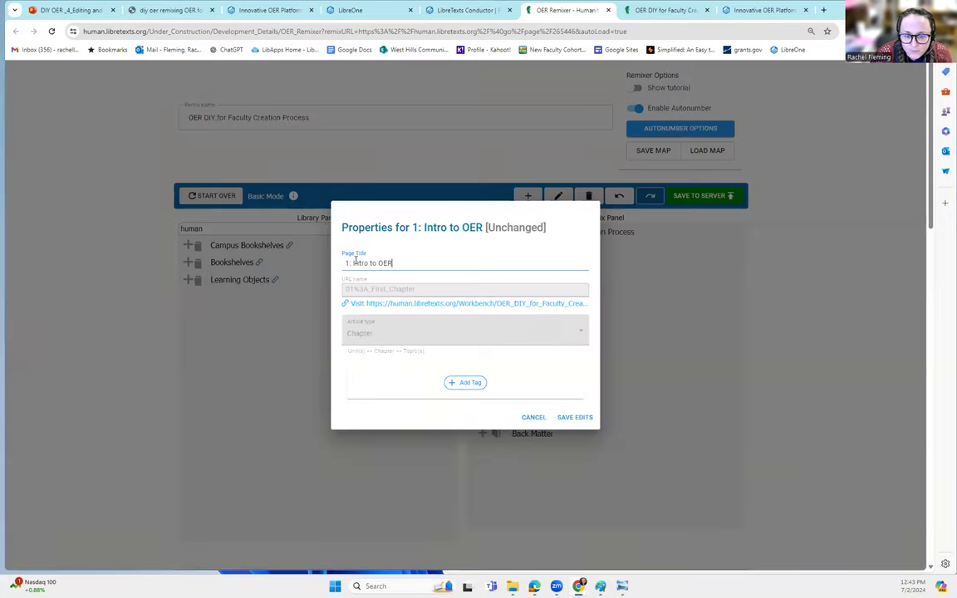
{"action": "left_click", "coordinate": [575, 418]}
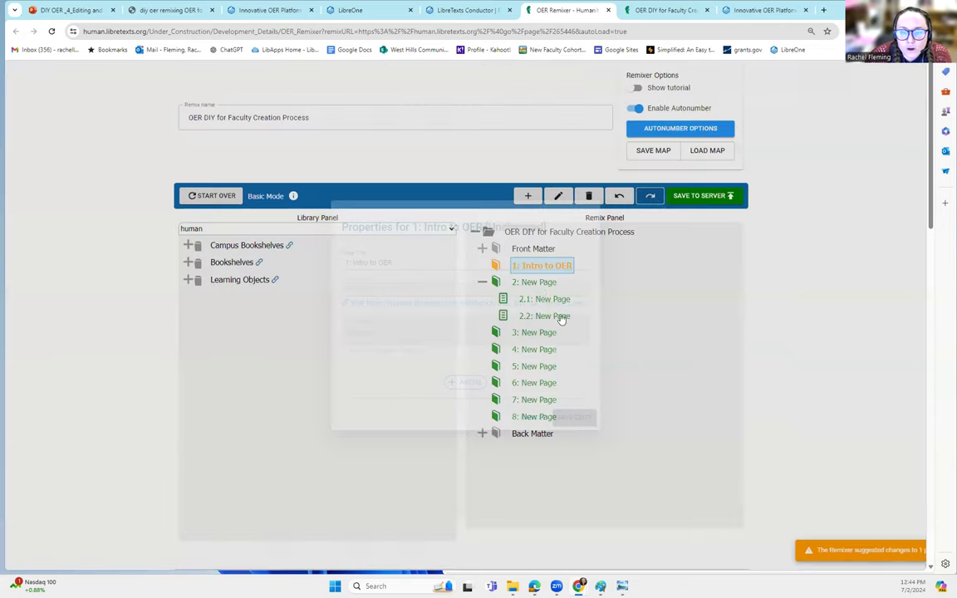
Rename the chapter 2 page as "Why OER" and save the edit
{"action": "left_click", "coordinate": [538, 282]}
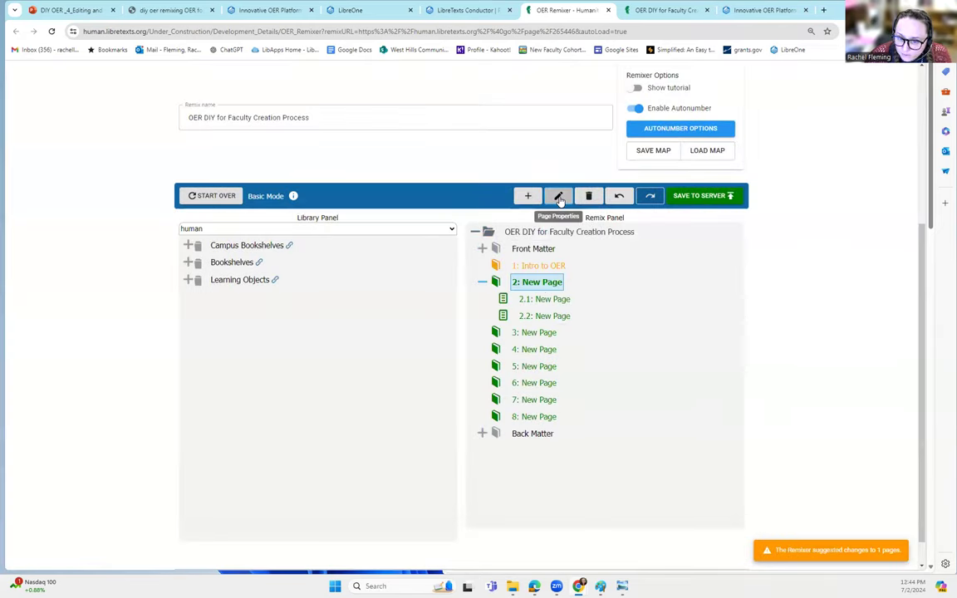
{"action": "left_click", "coordinate": [559, 198]}
{"action": "key", "text": "ctrl+shift+Left"}
{"action": "key", "text": "ctrl+shift+Left"}
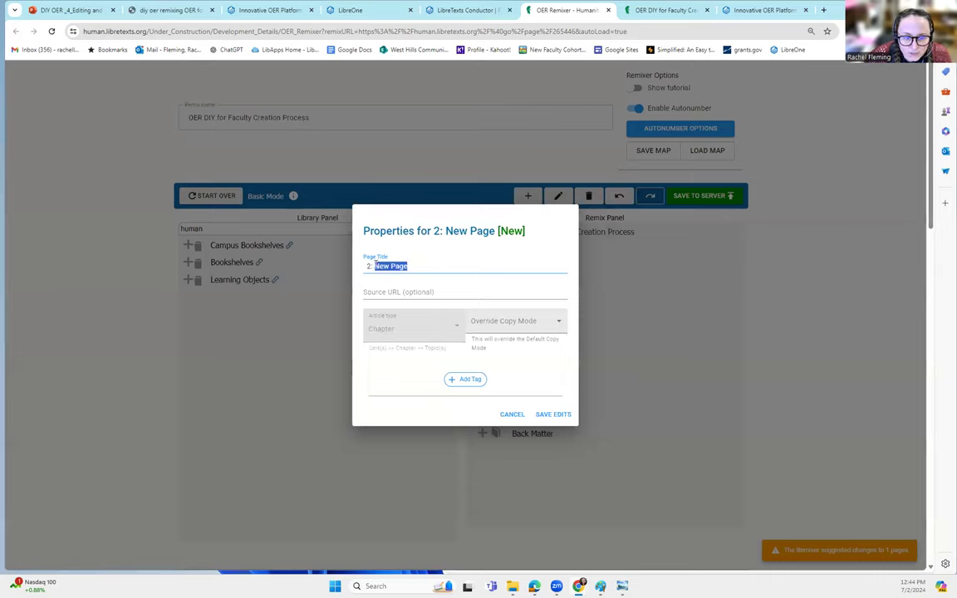
{"action": "type", "text": "Why OER"}
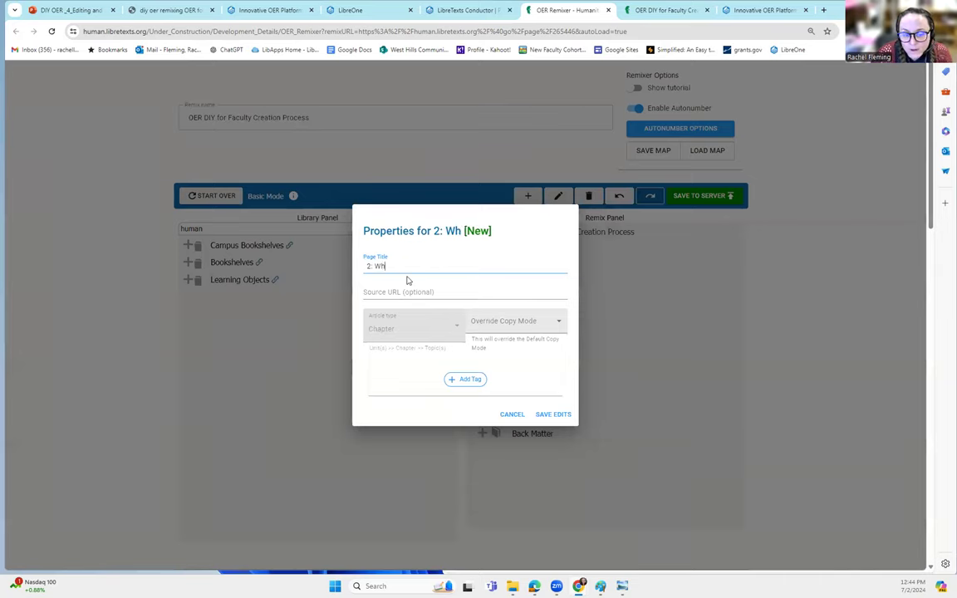
{"action": "left_click", "coordinate": [552, 413]}
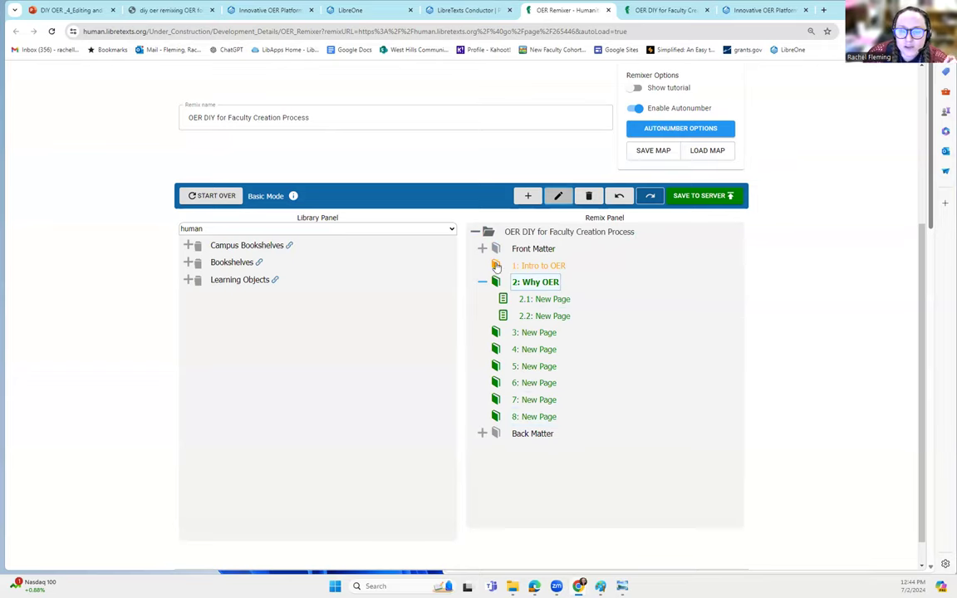
Rename the chapter 5 page as "Remixing" and move it up one place so that it becomes chapter 4
{"action": "double_click", "coordinate": [526, 371]}
{"action": "left_click_drag", "start_coordinate": [407, 266], "coordinate": [382, 266]}
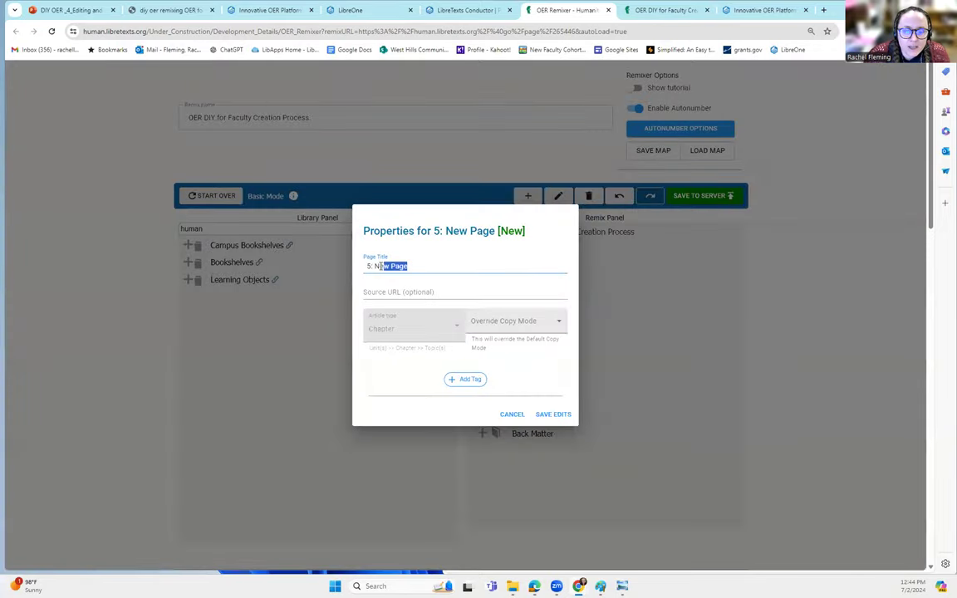
{"action": "type", "text": "Remixing"}
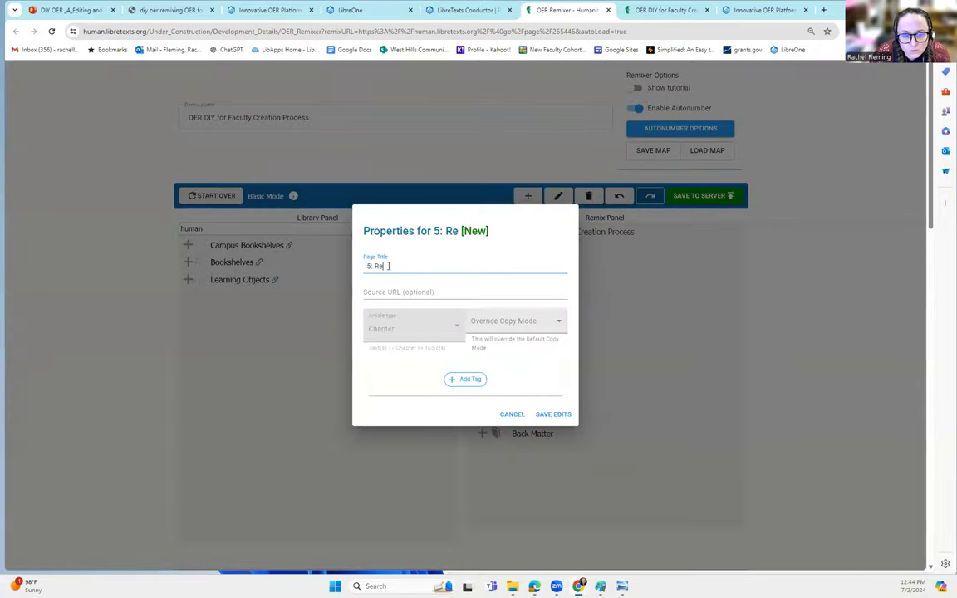
{"action": "left_click", "coordinate": [553, 415]}
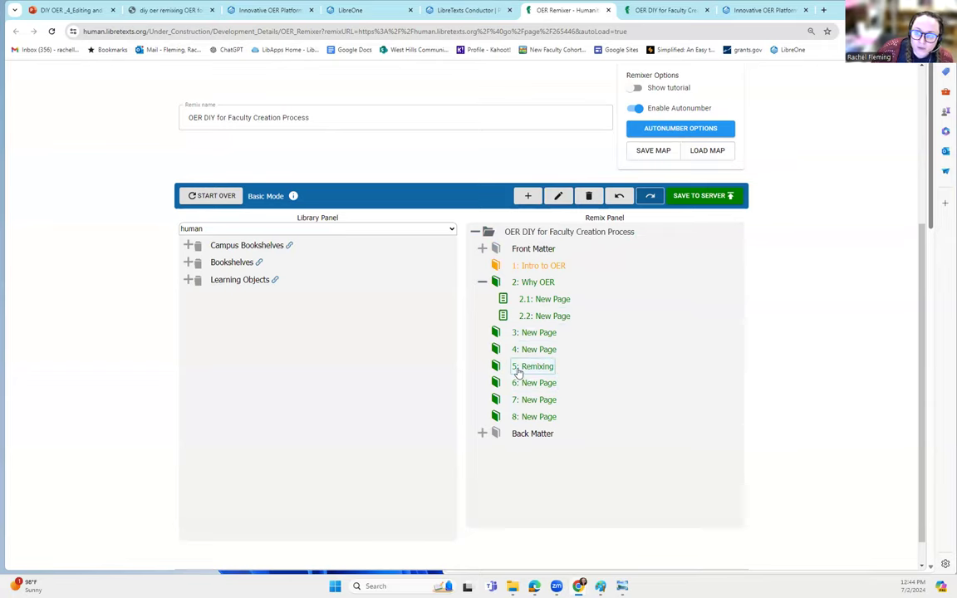
{"action": "left_click_drag", "start_coordinate": [517, 370], "coordinate": [508, 349]}
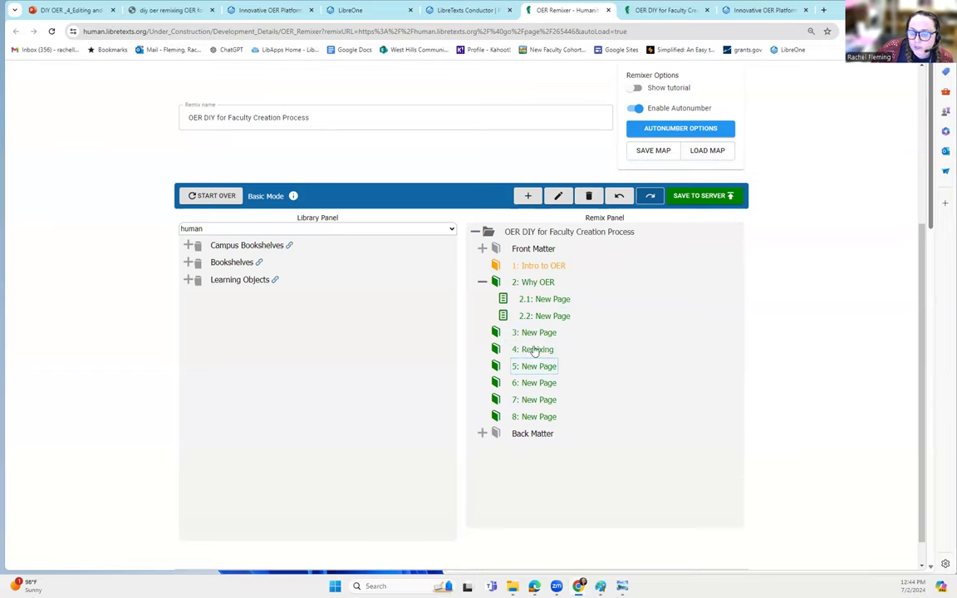
{"action": "left_click", "coordinate": [535, 432]}
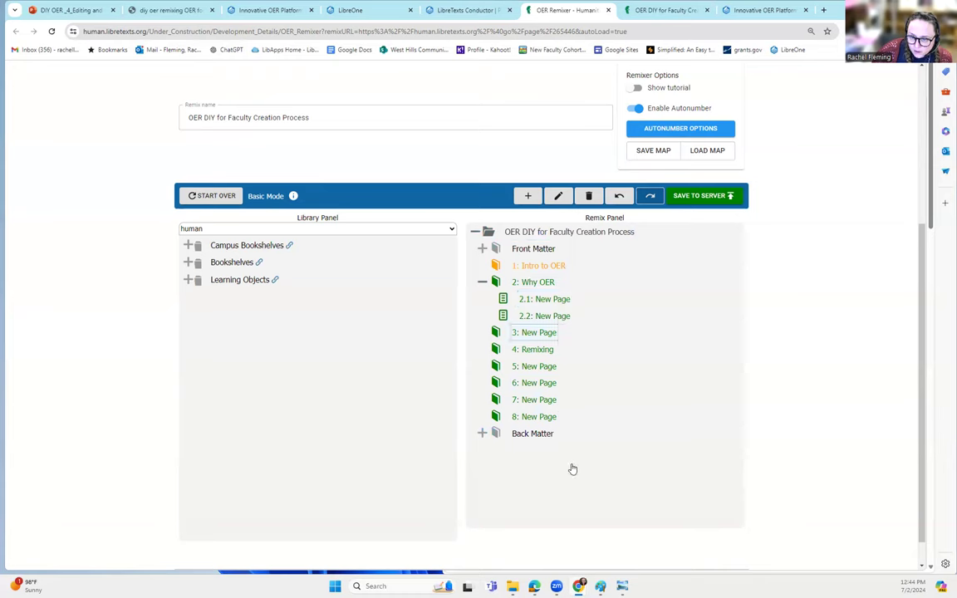
Publish the revised outline to the server and reload the current text in the Remixer for further revision
{"action": "left_click", "coordinate": [704, 196]}
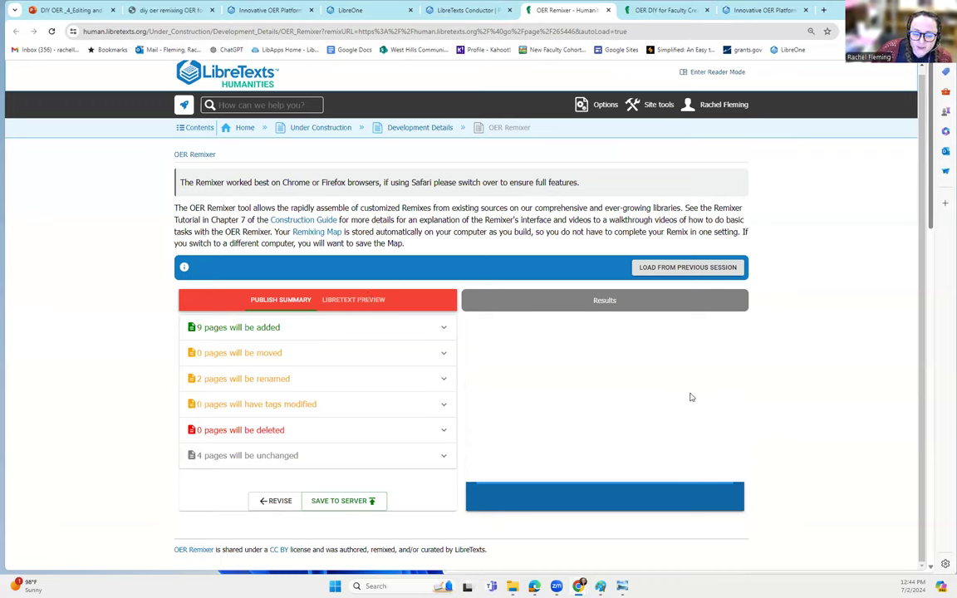
{"action": "left_click", "coordinate": [332, 500]}
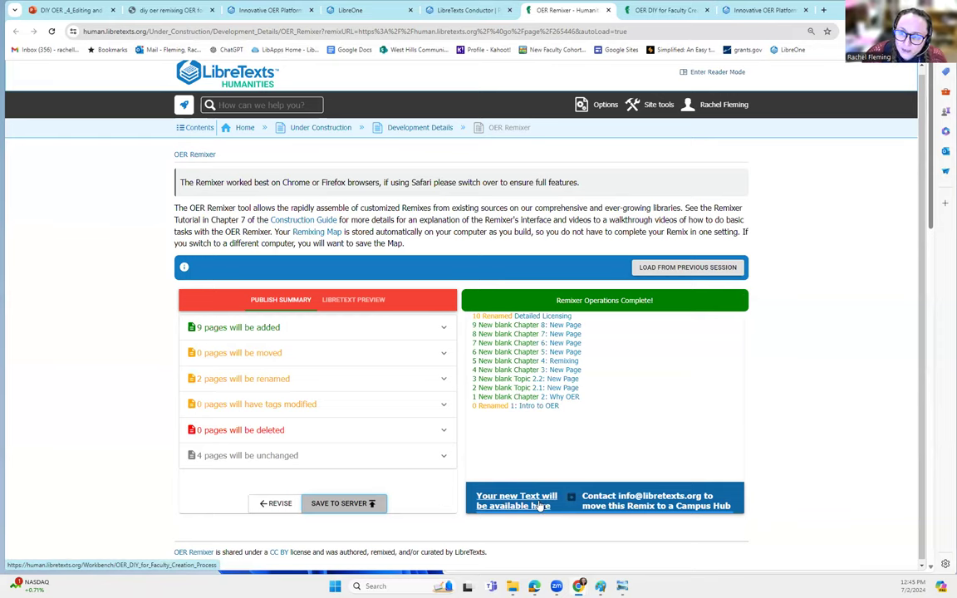
{"action": "left_click", "coordinate": [267, 507]}
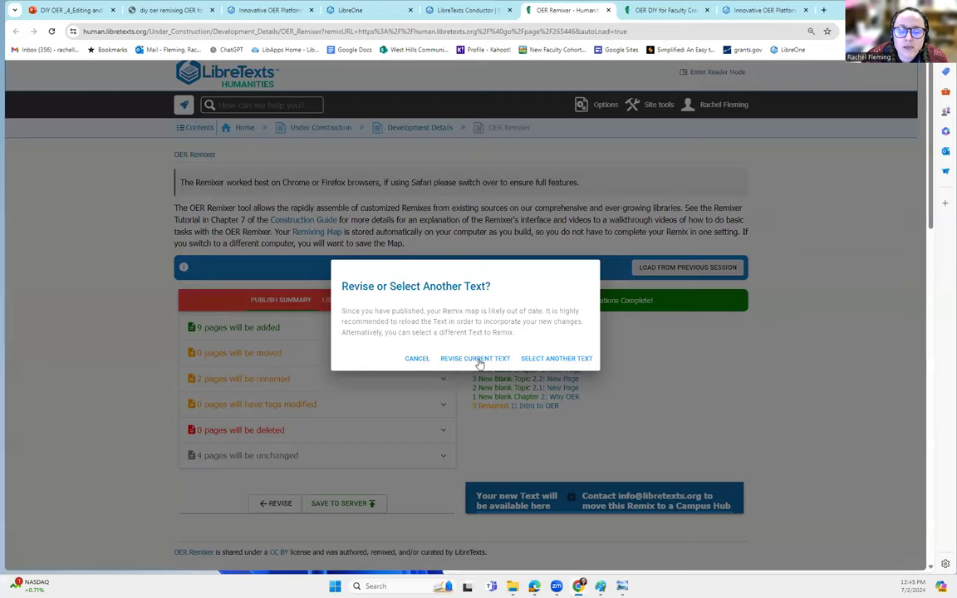
{"action": "left_click", "coordinate": [481, 363]}
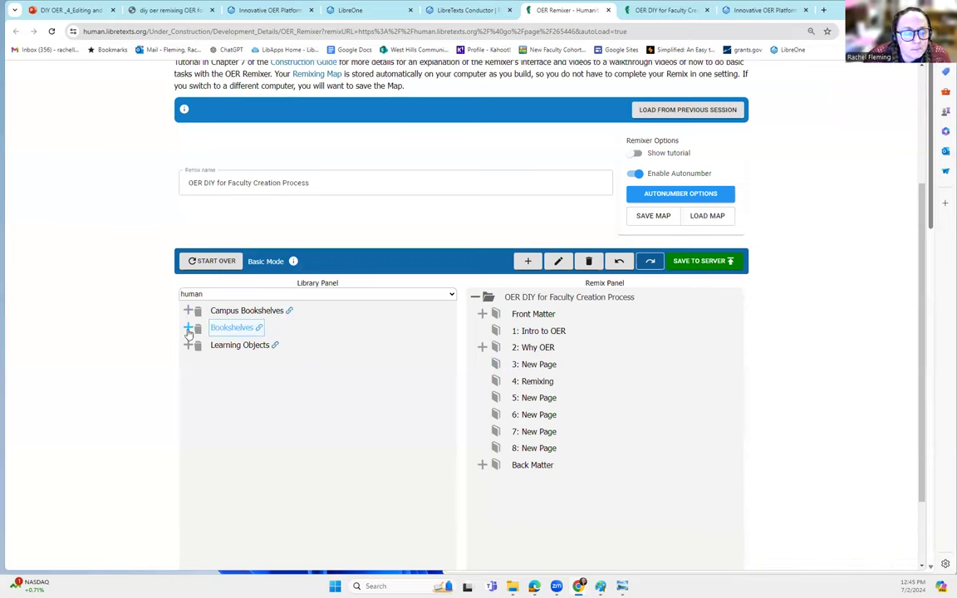
Expand the Humanities Bookshelves, tile the Remixer beside a second browser window and search the web there for "how to oer libretext"
{"action": "left_click", "coordinate": [188, 330]}
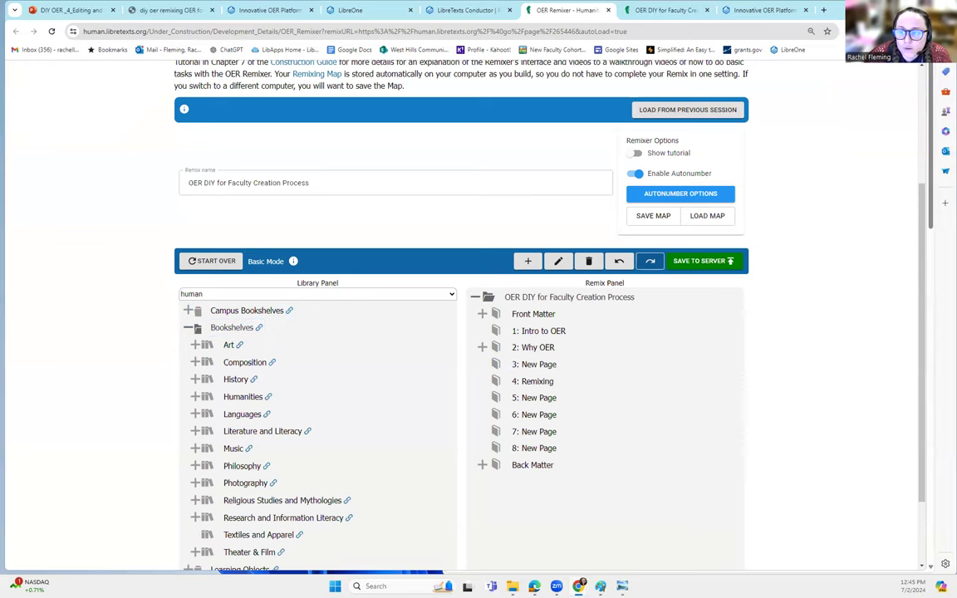
{"action": "key", "text": "super+Left"}
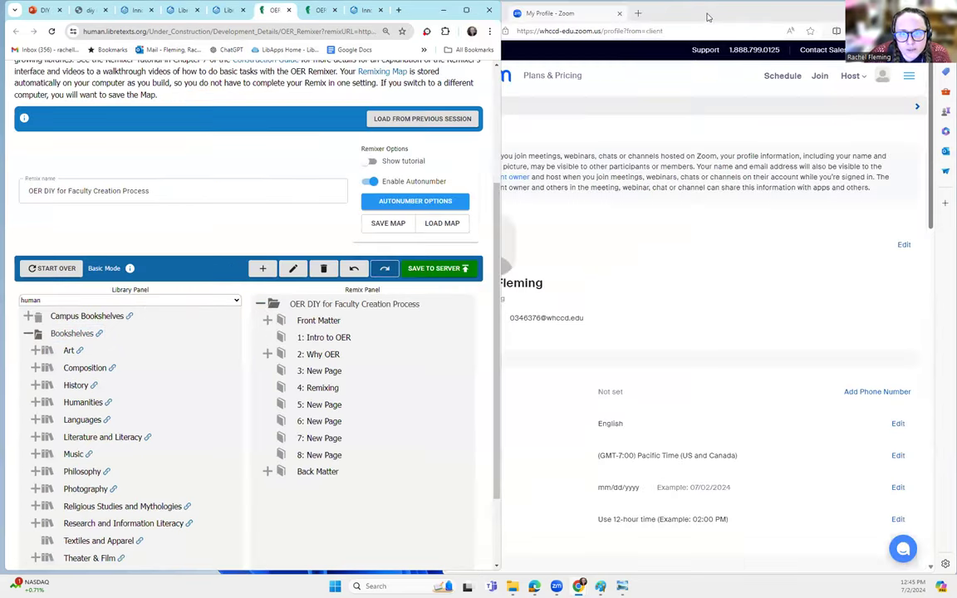
{"action": "left_click", "coordinate": [638, 14]}
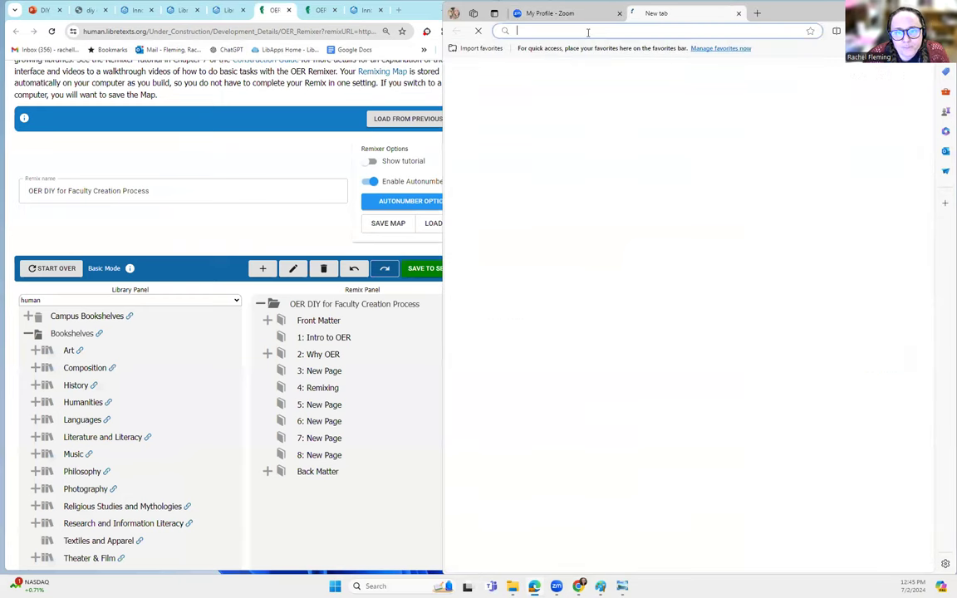
{"action": "type", "text": "ho"}
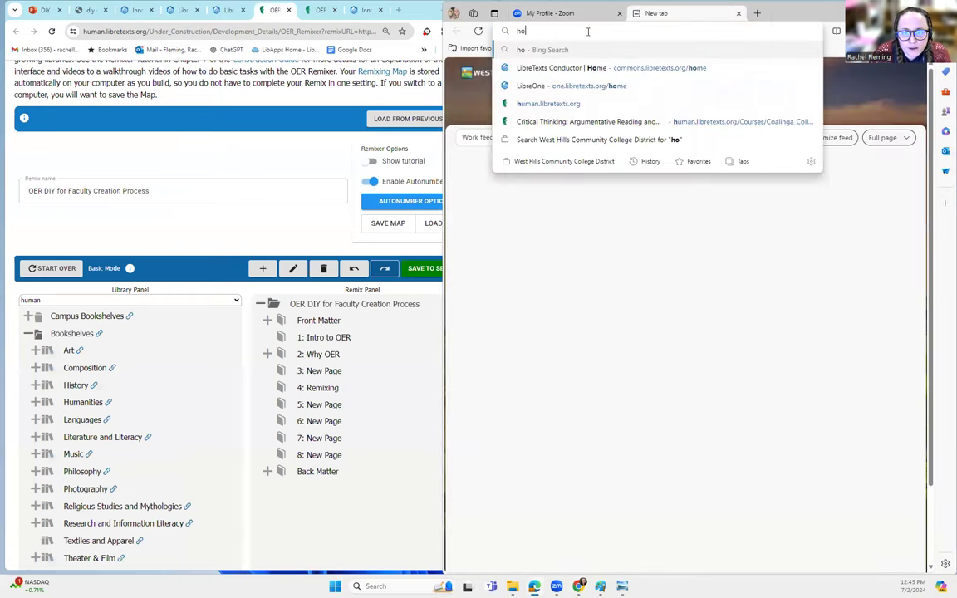
{"action": "type", "text": "w to oer li"}
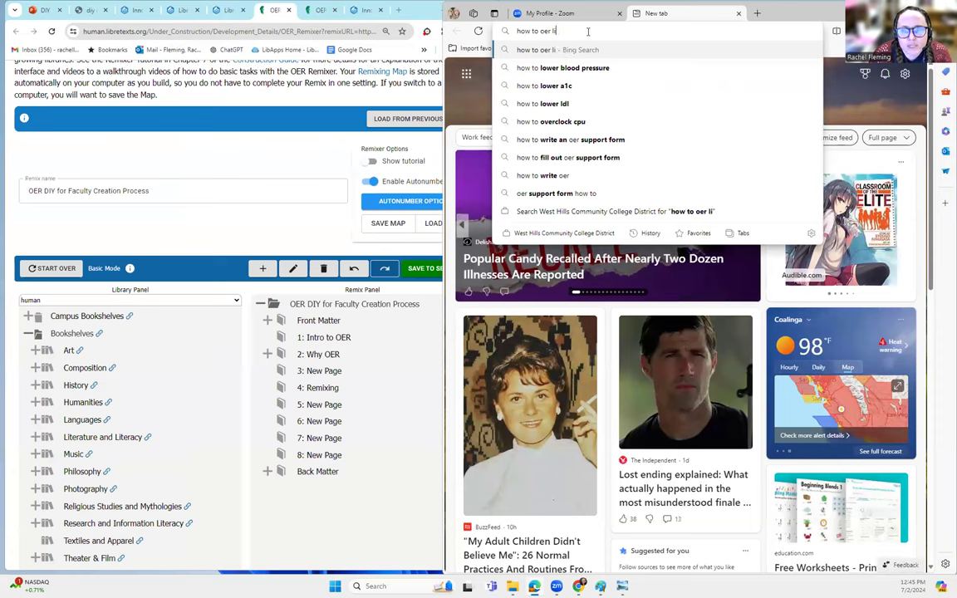
{"action": "type", "text": "bretext"}
{"action": "key", "text": "Return"}
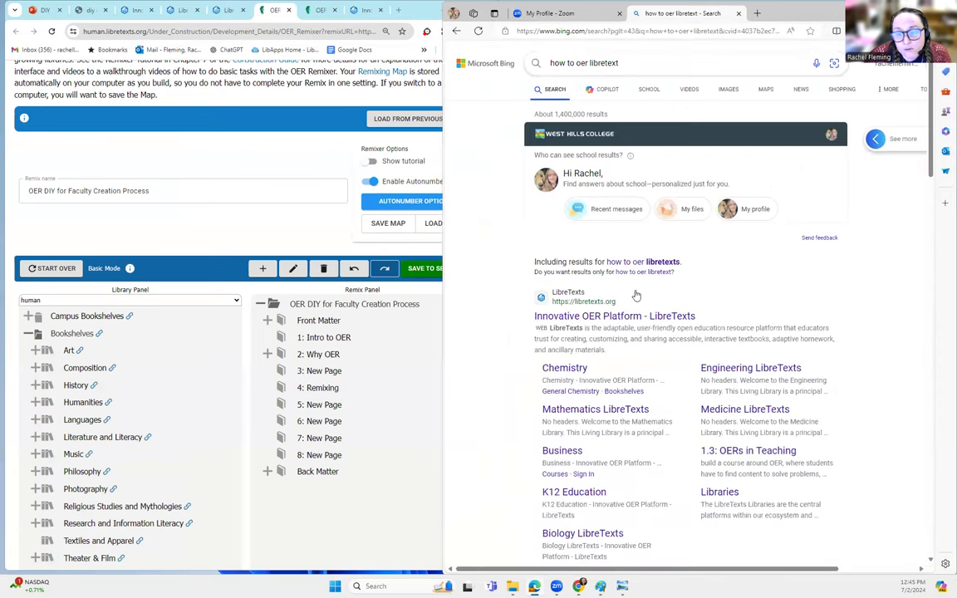
{"action": "scroll", "coordinate": [633, 328], "scroll_direction": "down", "scroll_amount": 6}
{"action": "scroll", "coordinate": [644, 282], "scroll_direction": "up", "scroll_amount": 5}
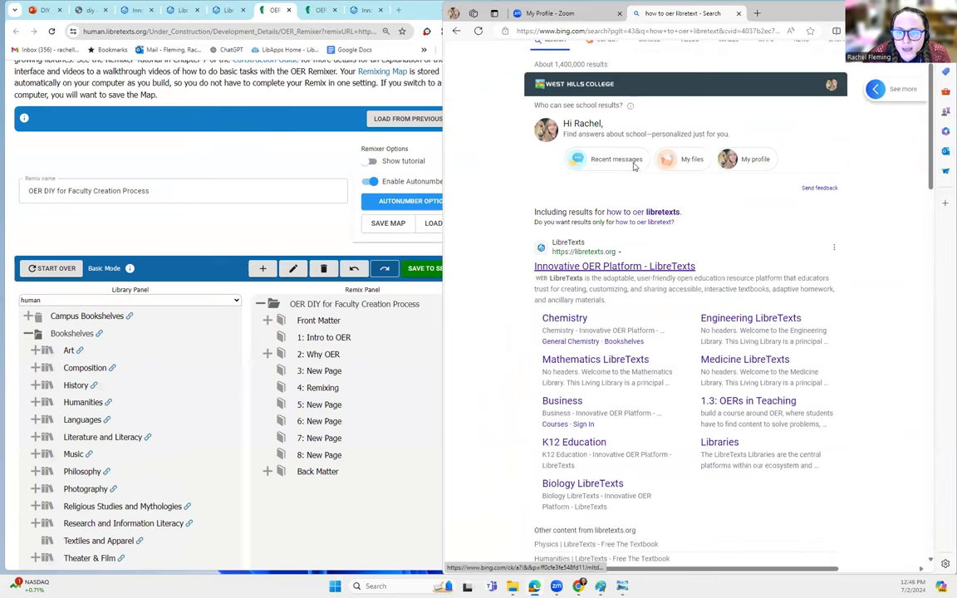
{"action": "scroll", "coordinate": [653, 263], "scroll_direction": "up", "scroll_amount": 1}
Change the web search to "how to library science libretext" and look through the results
{"action": "double_click", "coordinate": [596, 63]}
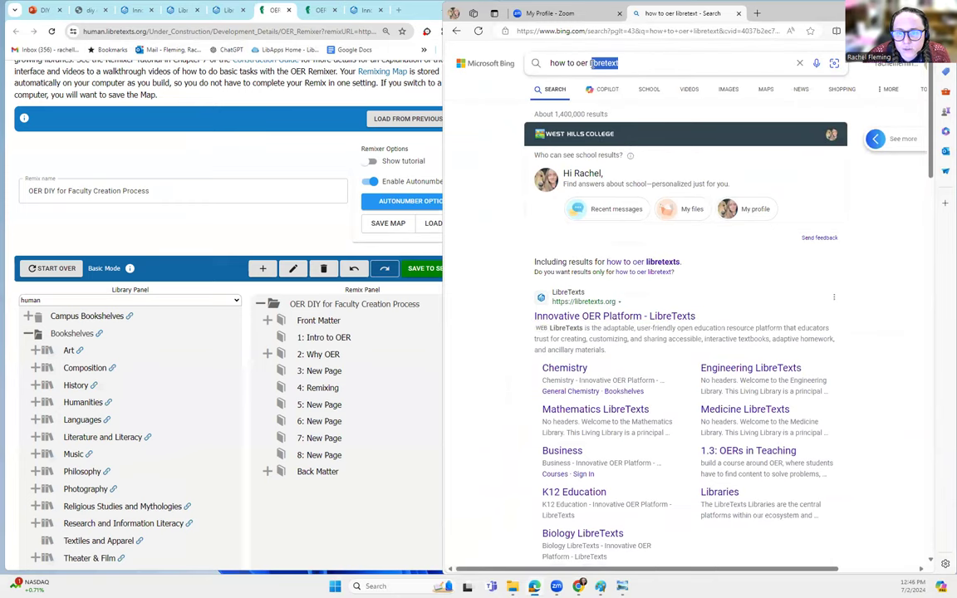
{"action": "left_click", "coordinate": [582, 63]}
{"action": "key", "text": "BackSpace"}
{"action": "key", "text": "Delete"}
{"action": "key", "text": "Delete"}
{"action": "key", "text": "Delete"}
{"action": "type", "text": "library science"}
{"action": "key", "text": "Return"}
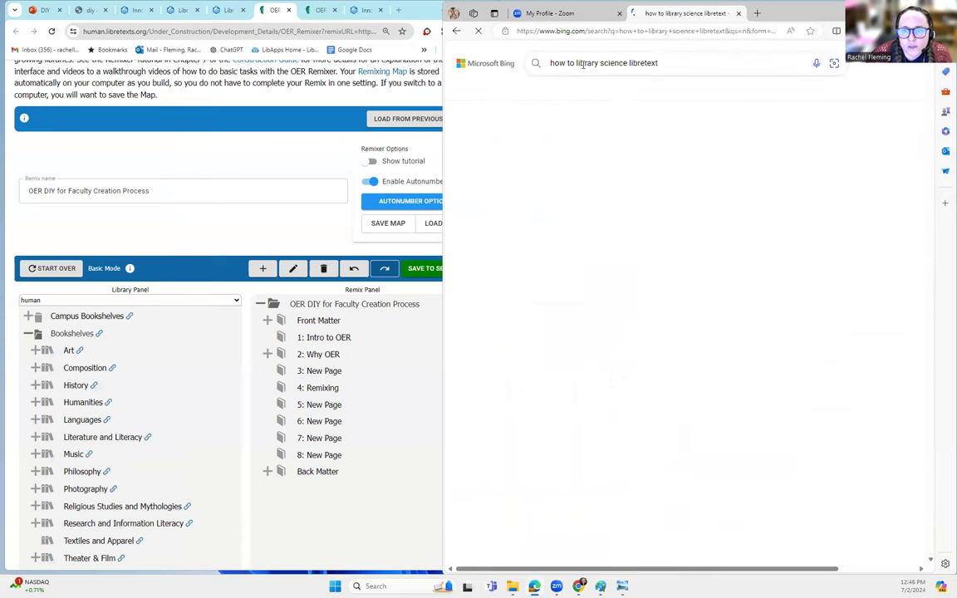
{"action": "scroll", "coordinate": [631, 413], "scroll_direction": "down", "scroll_amount": 1}
{"action": "scroll", "coordinate": [632, 414], "scroll_direction": "down", "scroll_amount": 5}
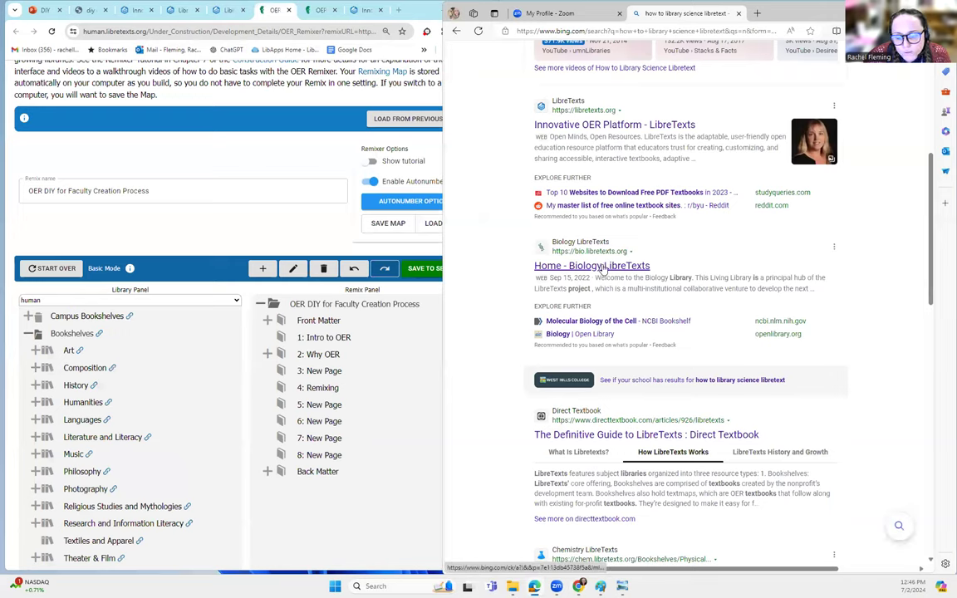
Open the Biology LibreTexts library from the results and browse its Agriculture bookshelf to the Crop Genetics chapters page
{"action": "left_click", "coordinate": [604, 265]}
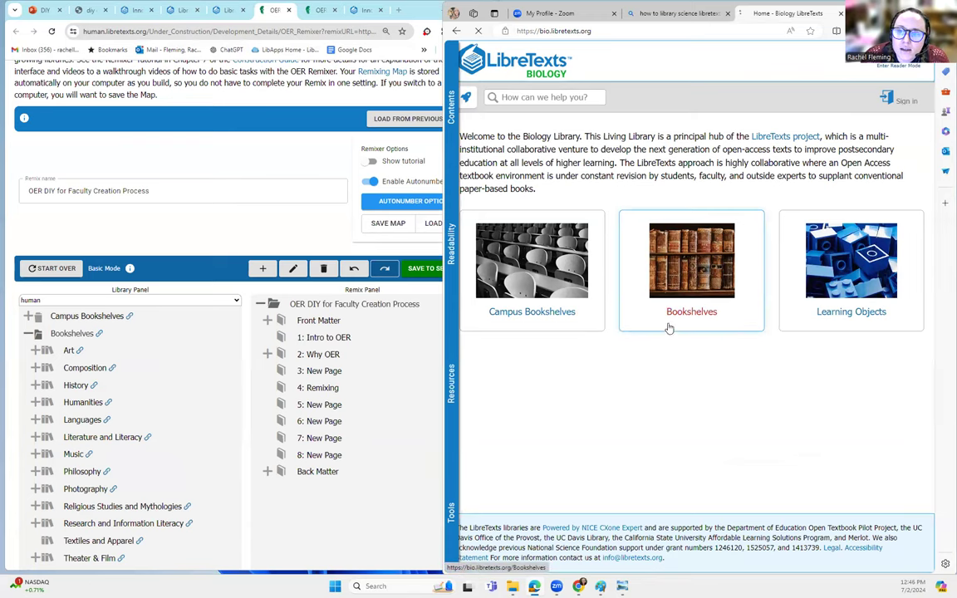
{"action": "left_click", "coordinate": [681, 324]}
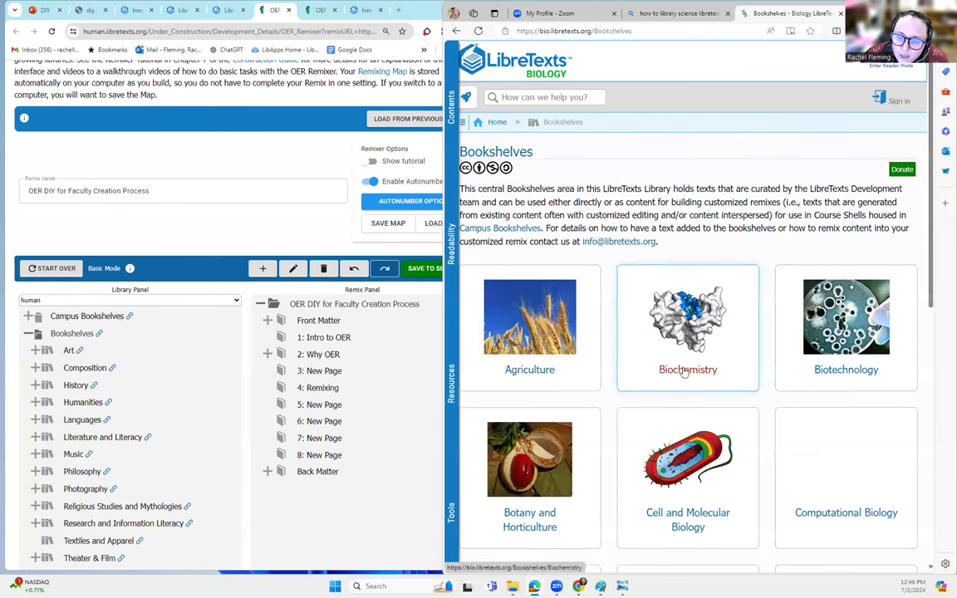
{"action": "left_click", "coordinate": [540, 362]}
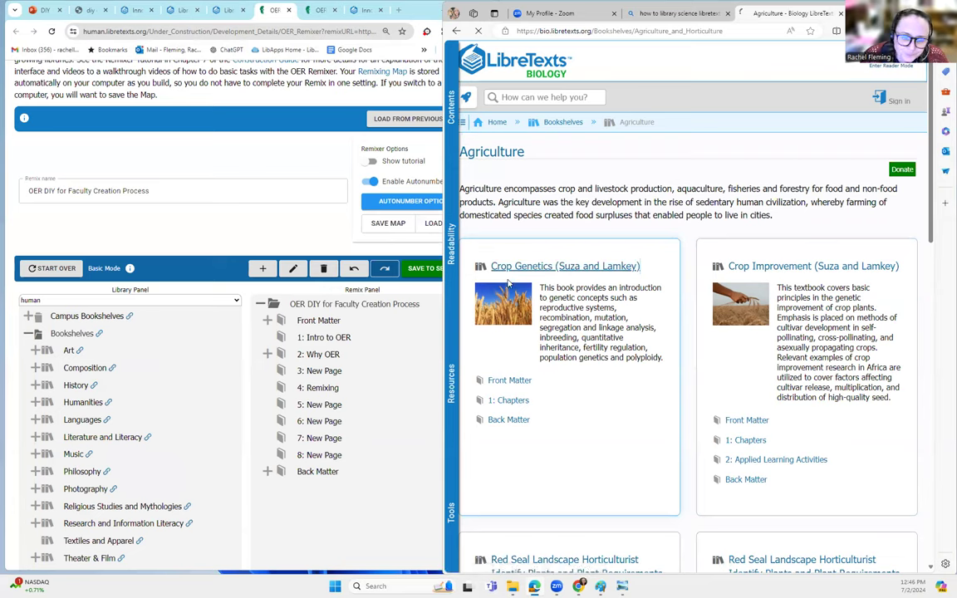
{"action": "left_click", "coordinate": [691, 356]}
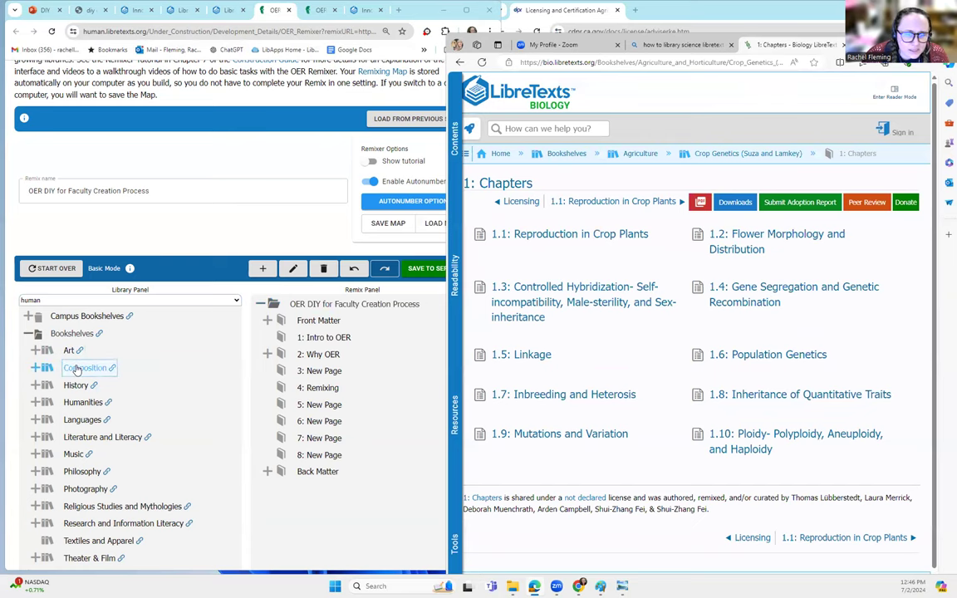
Switch the source library to Biology and expand its Bookshelves through Agriculture and Crop Genetics to the pages in 1: Chapters
{"action": "scroll", "coordinate": [74, 365], "scroll_direction": "down", "scroll_amount": 1}
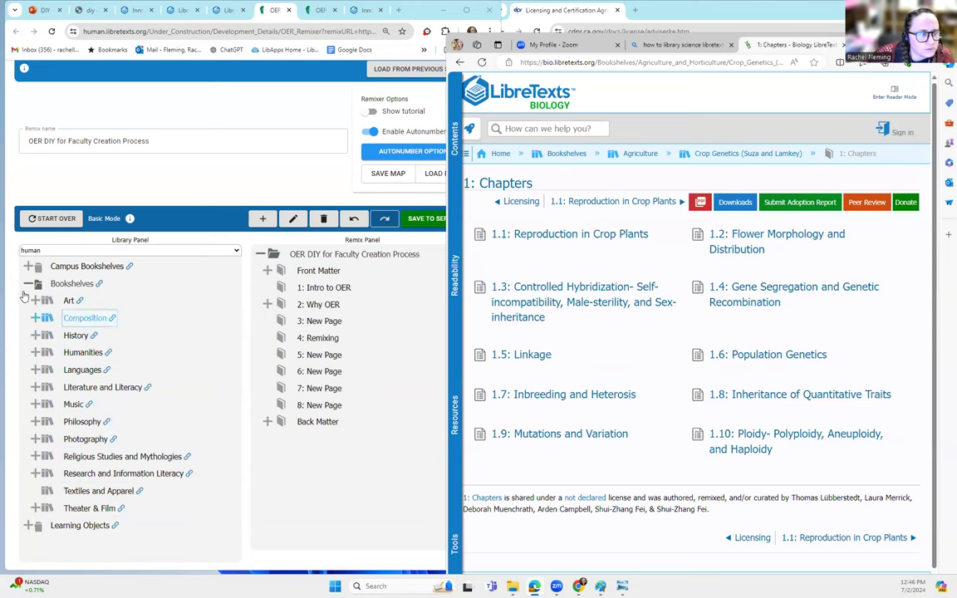
{"action": "left_click", "coordinate": [89, 252]}
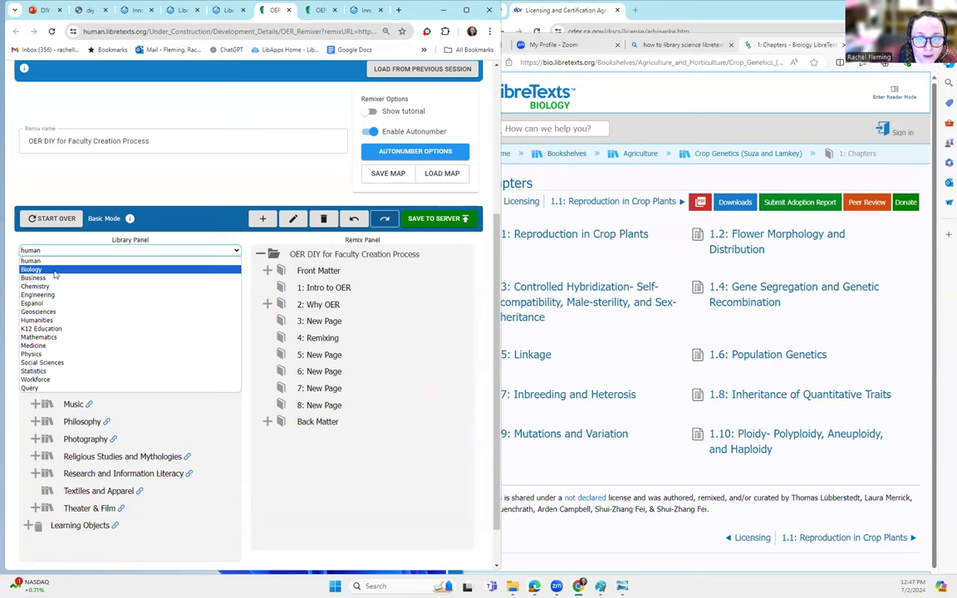
{"action": "left_click", "coordinate": [54, 271]}
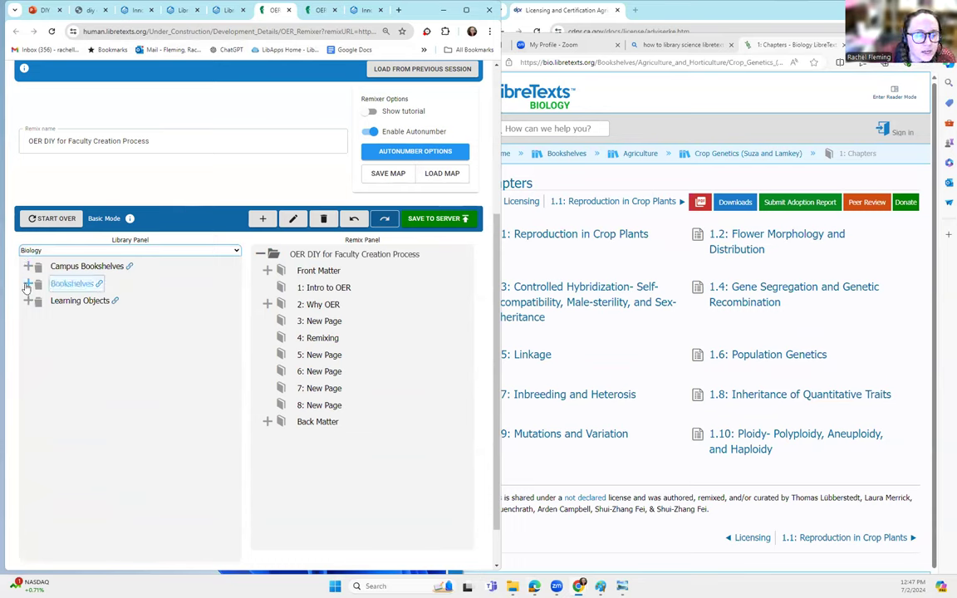
{"action": "left_click", "coordinate": [30, 284]}
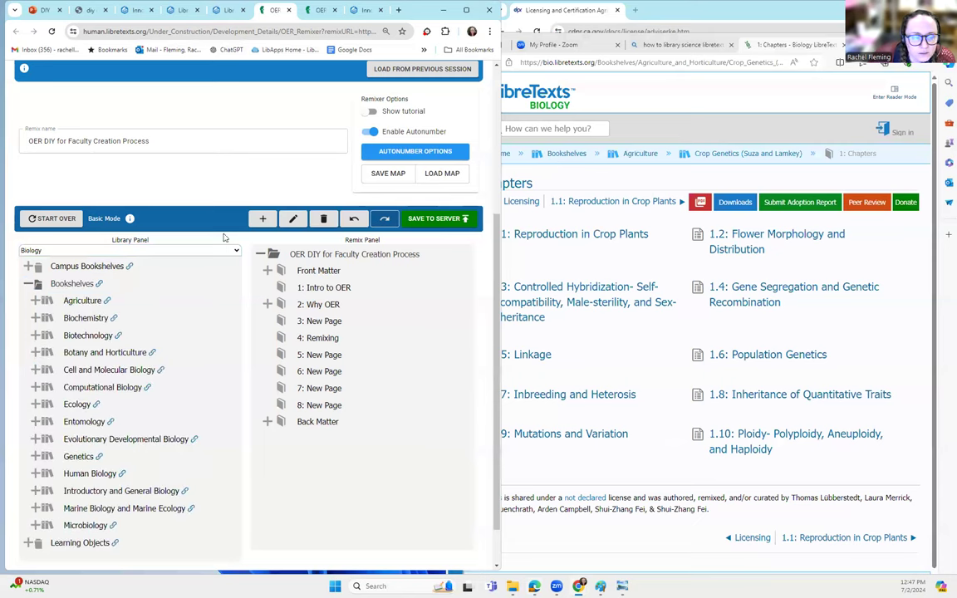
{"action": "left_click", "coordinate": [36, 301]}
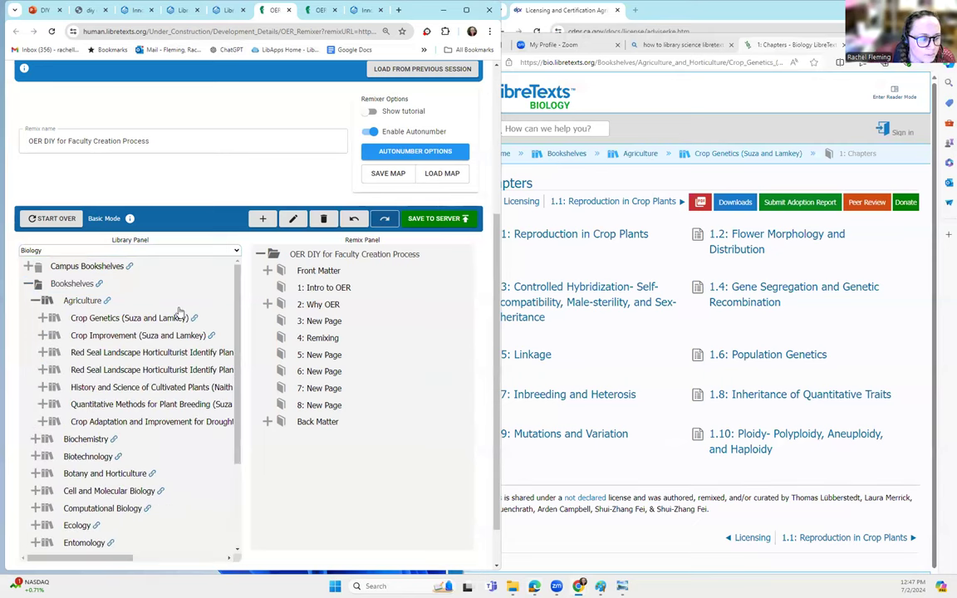
{"action": "left_click", "coordinate": [42, 318]}
{"action": "left_click", "coordinate": [65, 353]}
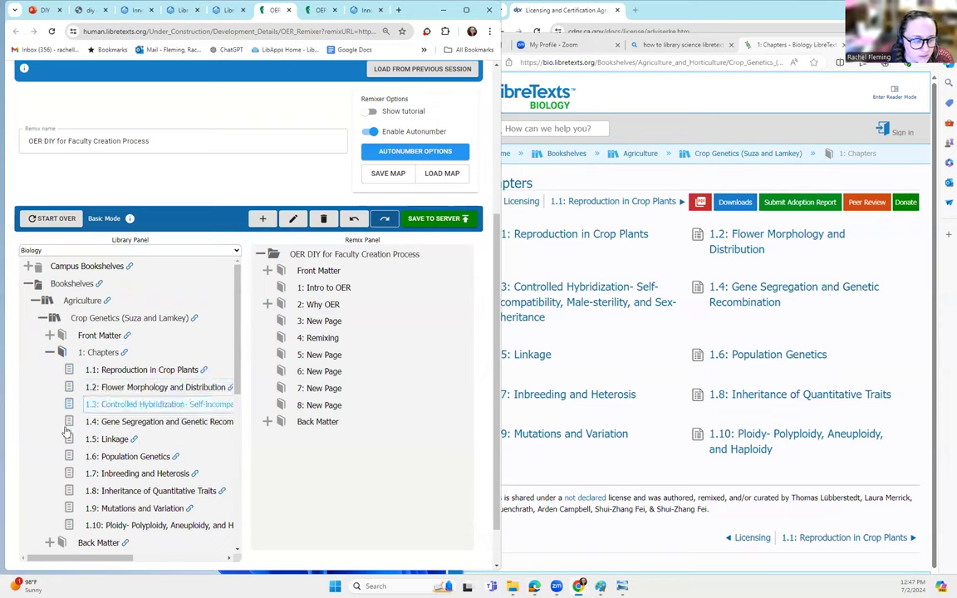
Add the Biology page 1.4: Gene Segregation and Genetic Recombination to chapter 4: Remixing and expand that chapter
{"action": "left_click_drag", "start_coordinate": [70, 425], "coordinate": [305, 342]}
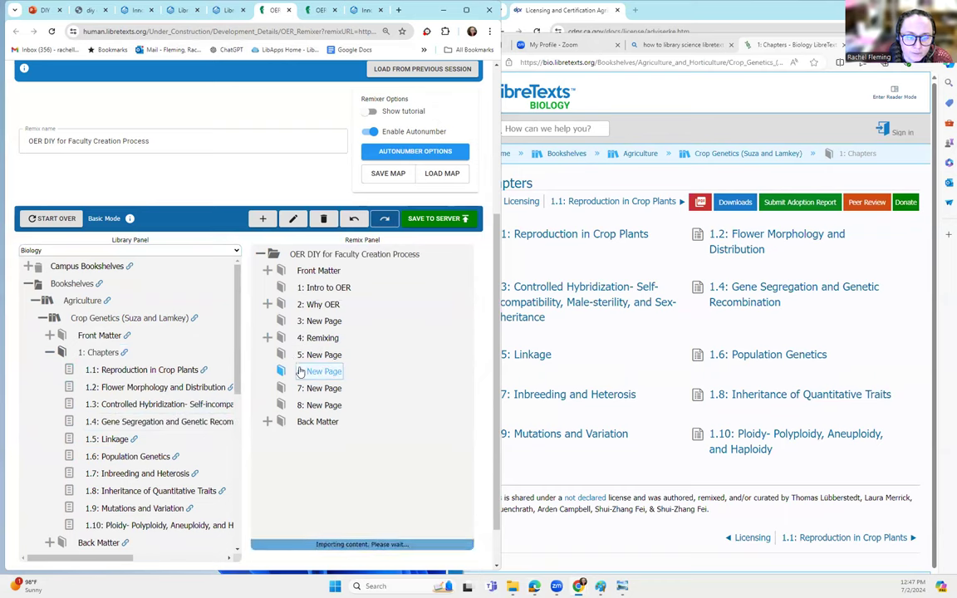
{"action": "left_click", "coordinate": [266, 337]}
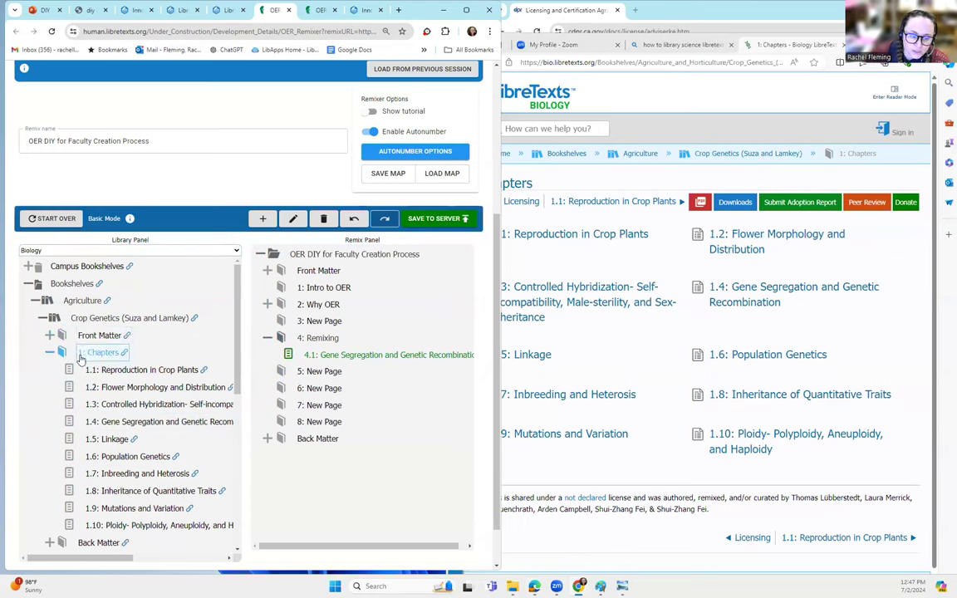
{"action": "left_click", "coordinate": [318, 338]}
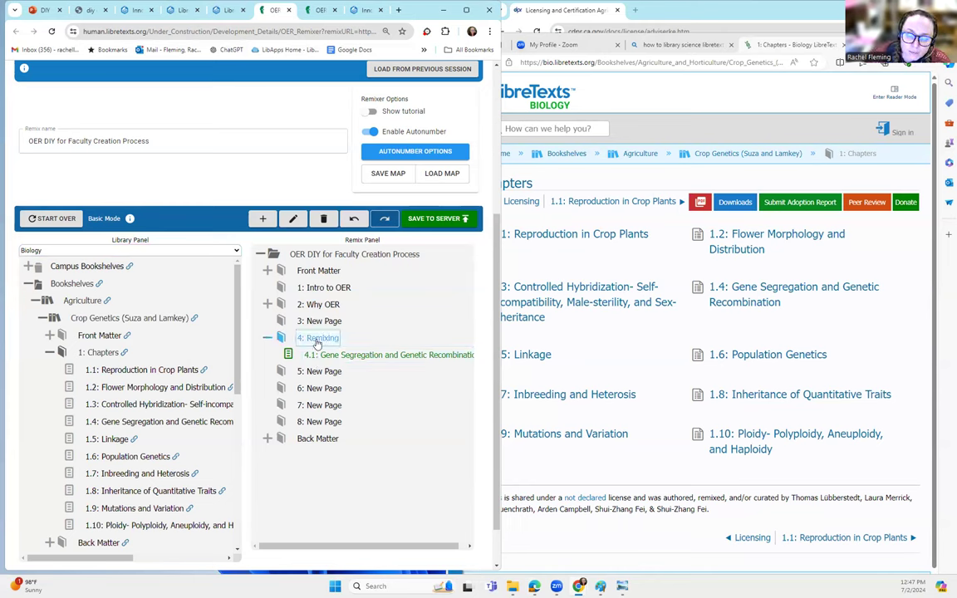
Add pages 1.9: Mutations and Variation and 1.8: Inheritance of Quantitative Traits from Crop Genetics to the Remixing chapter
{"action": "scroll", "coordinate": [127, 475], "scroll_direction": "down", "scroll_amount": 2}
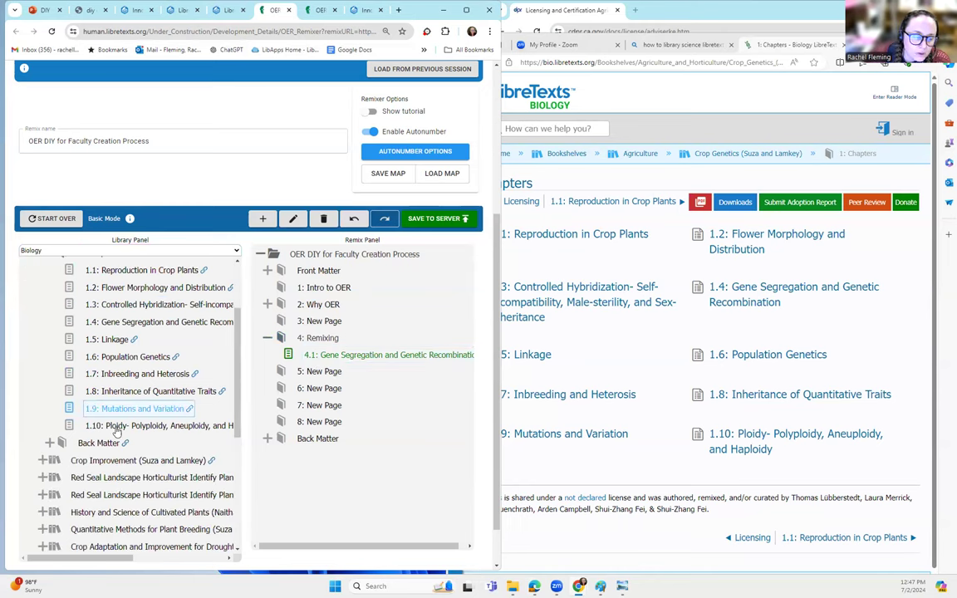
{"action": "left_click_drag", "start_coordinate": [125, 408], "coordinate": [303, 352]}
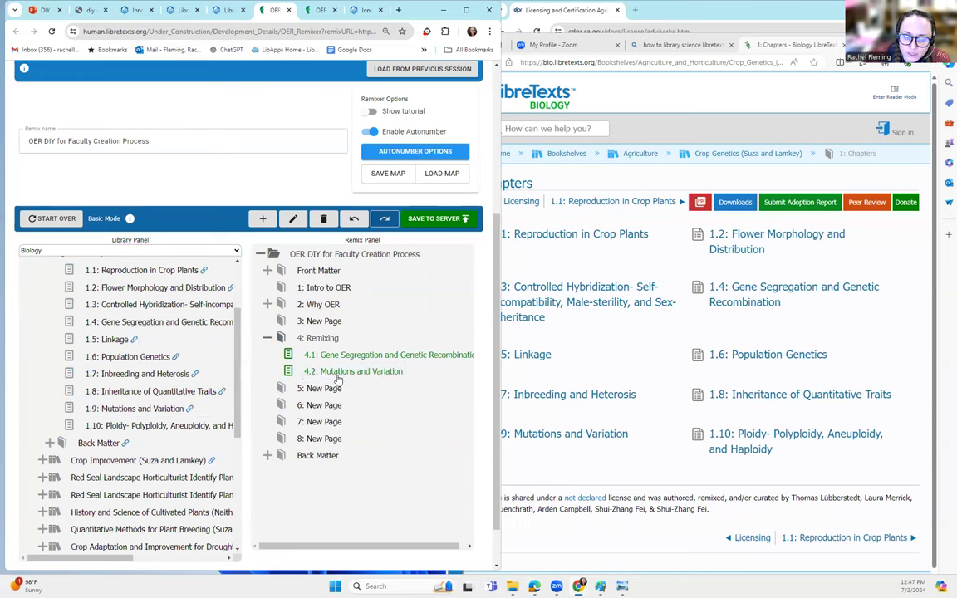
{"action": "scroll", "coordinate": [83, 419], "scroll_direction": "down", "scroll_amount": 1}
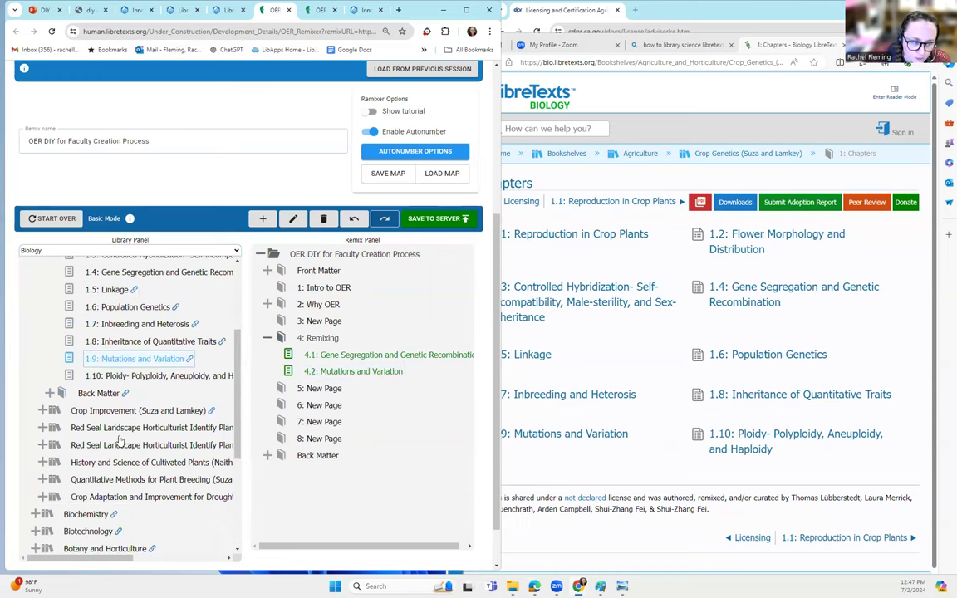
{"action": "scroll", "coordinate": [97, 400], "scroll_direction": "up", "scroll_amount": 3}
{"action": "scroll", "coordinate": [104, 401], "scroll_direction": "down", "scroll_amount": 2}
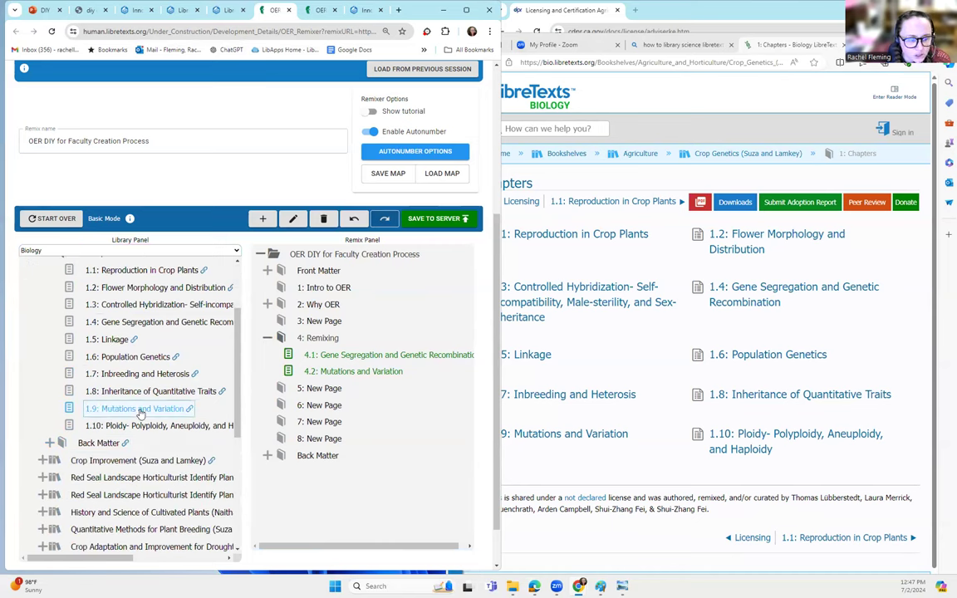
{"action": "left_click_drag", "start_coordinate": [108, 392], "coordinate": [288, 349]}
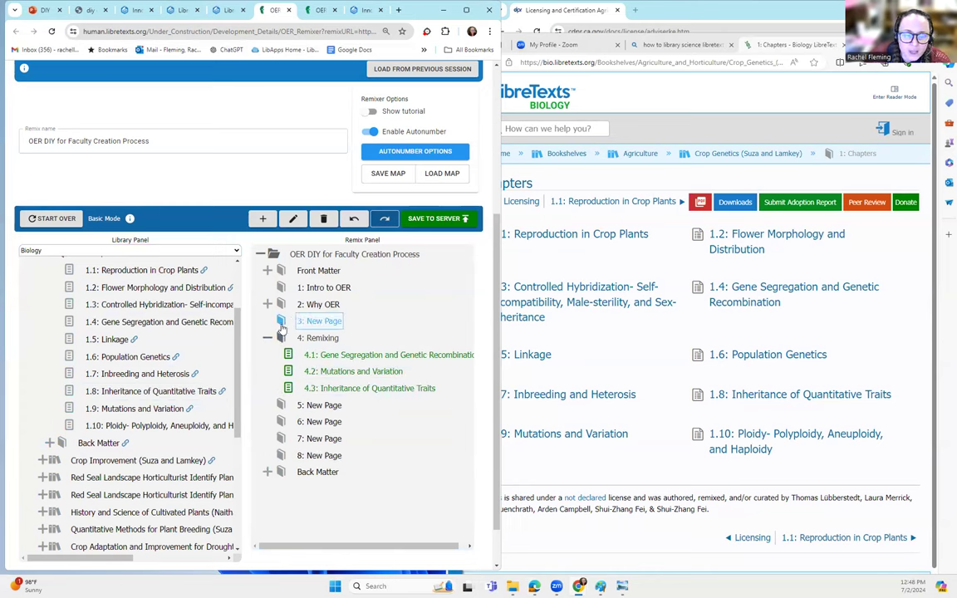
Delete the 6: New Page chapter from the remix and publish the revised outline to the server
{"action": "left_click", "coordinate": [315, 423]}
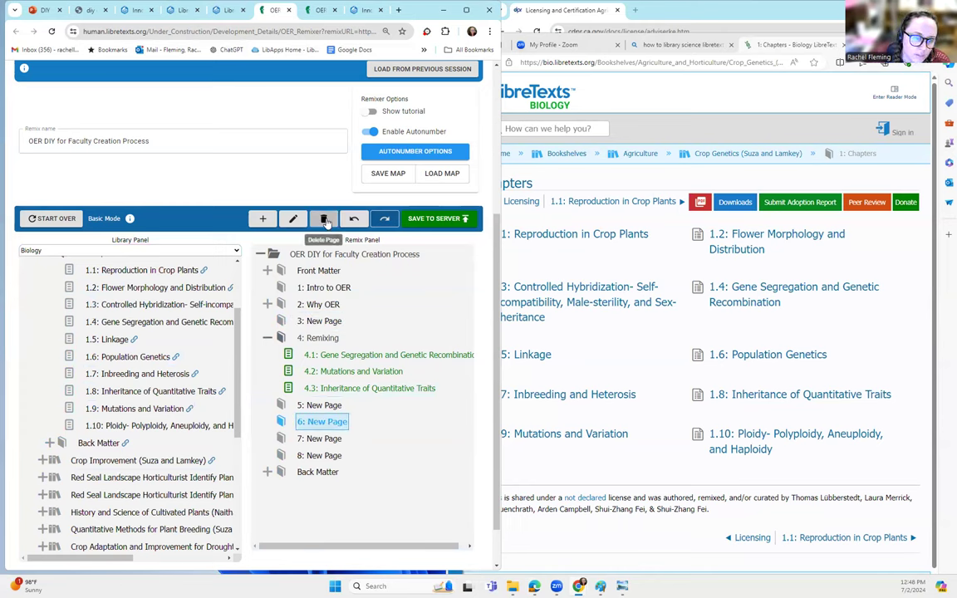
{"action": "left_click", "coordinate": [325, 220]}
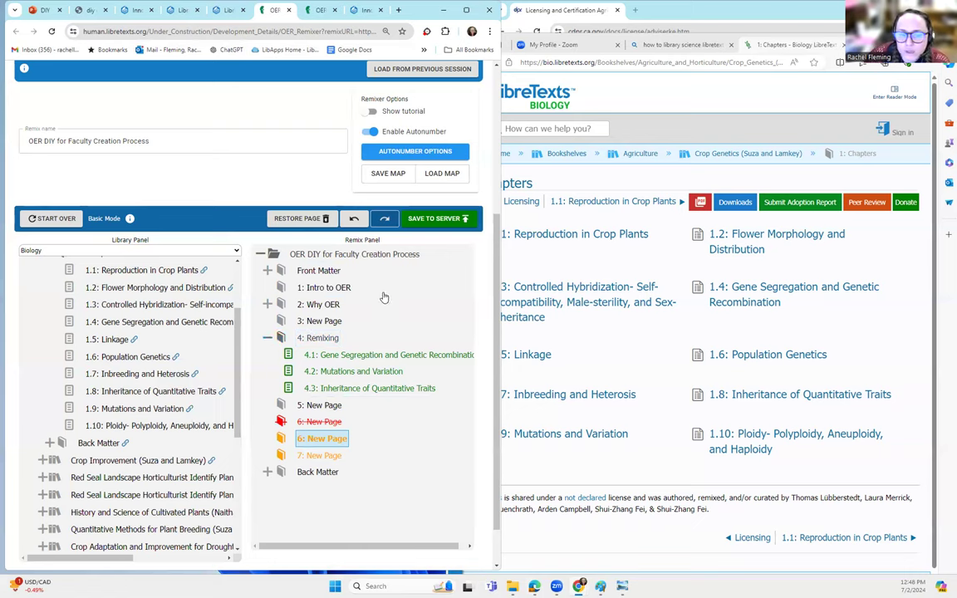
{"action": "left_click", "coordinate": [449, 221]}
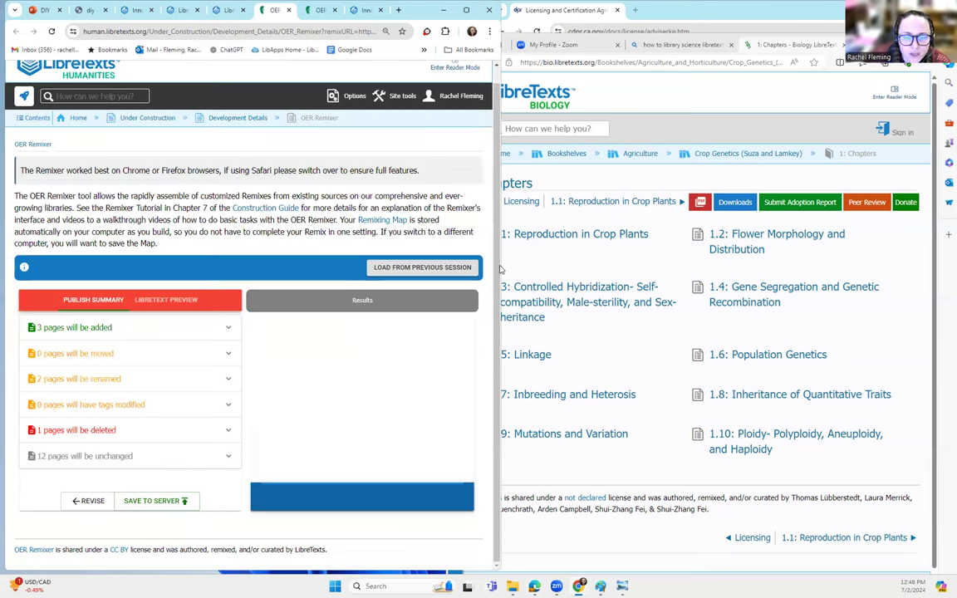
{"action": "left_click_drag", "start_coordinate": [502, 265], "coordinate": [809, 266]}
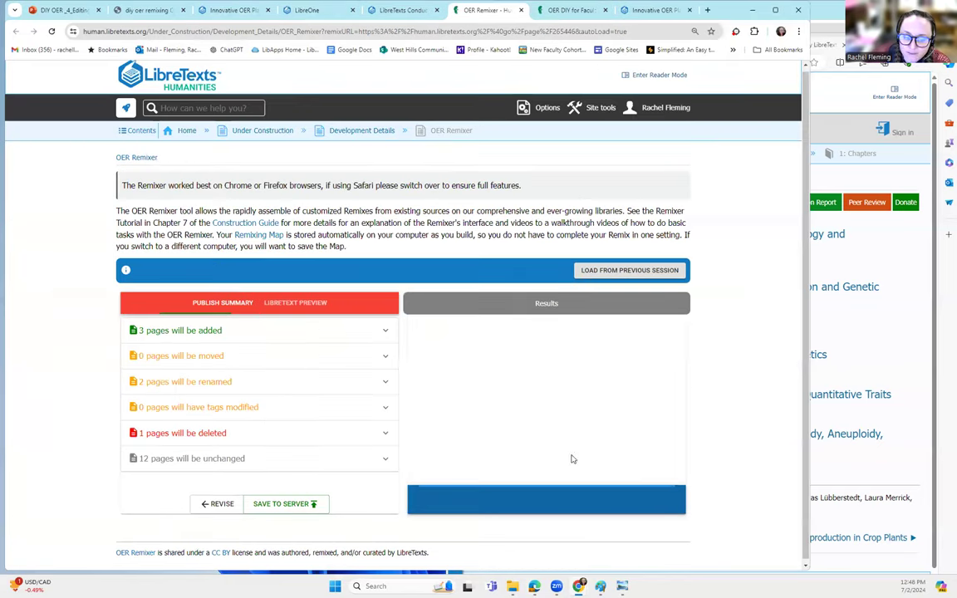
{"action": "left_click", "coordinate": [284, 510]}
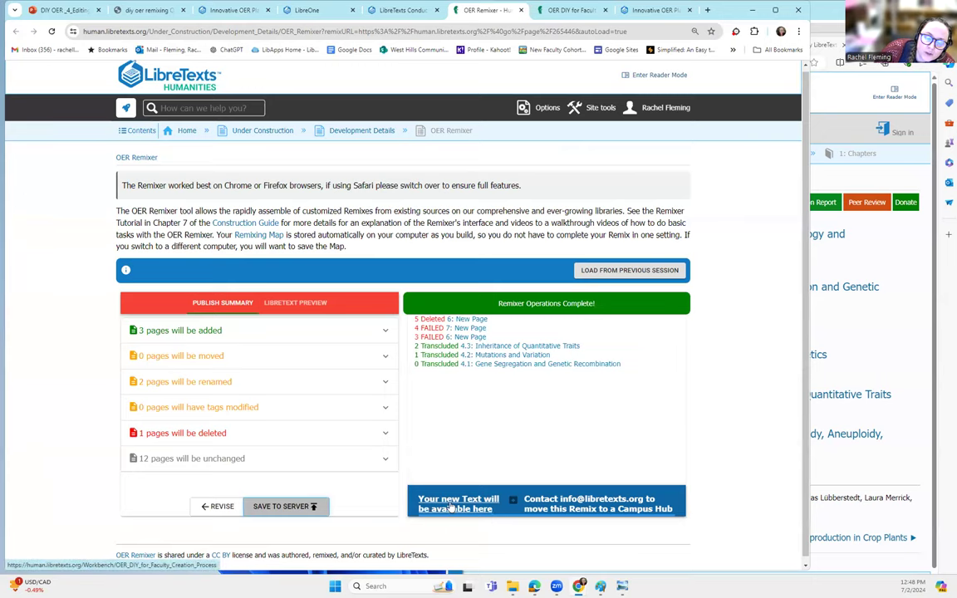
Open the published text and go to page 4.1: Gene Segregation and Genetic Recombination in its Remixing chapter
{"action": "left_click", "coordinate": [451, 507]}
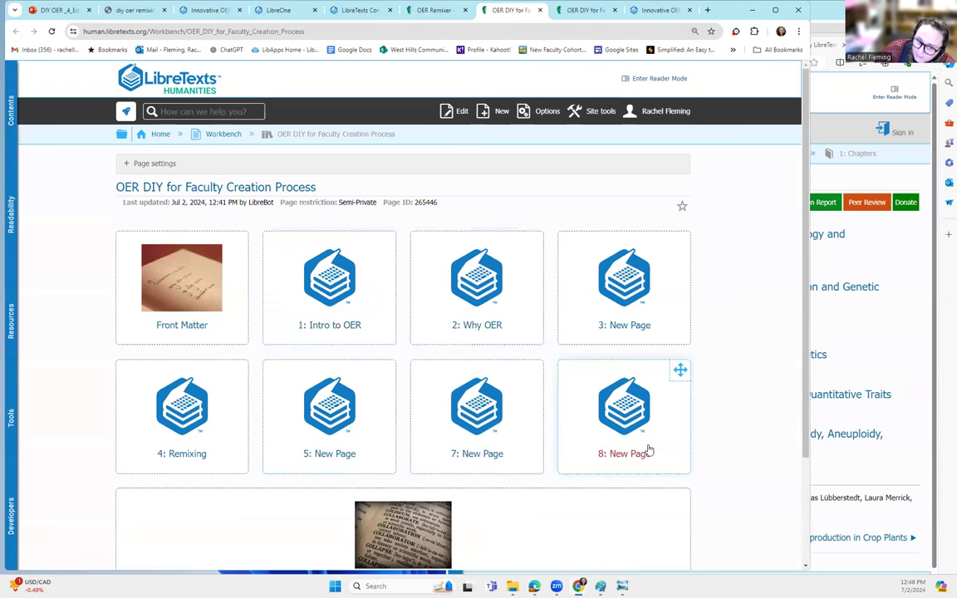
{"action": "scroll", "coordinate": [643, 457], "scroll_direction": "down", "scroll_amount": 1}
{"action": "scroll", "coordinate": [636, 461], "scroll_direction": "up", "scroll_amount": 1}
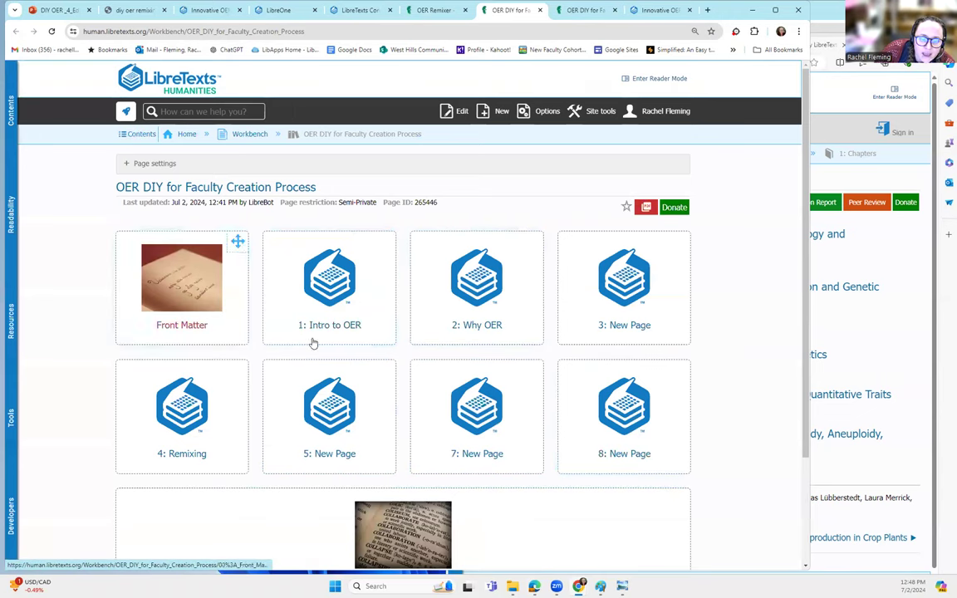
{"action": "left_click", "coordinate": [182, 431]}
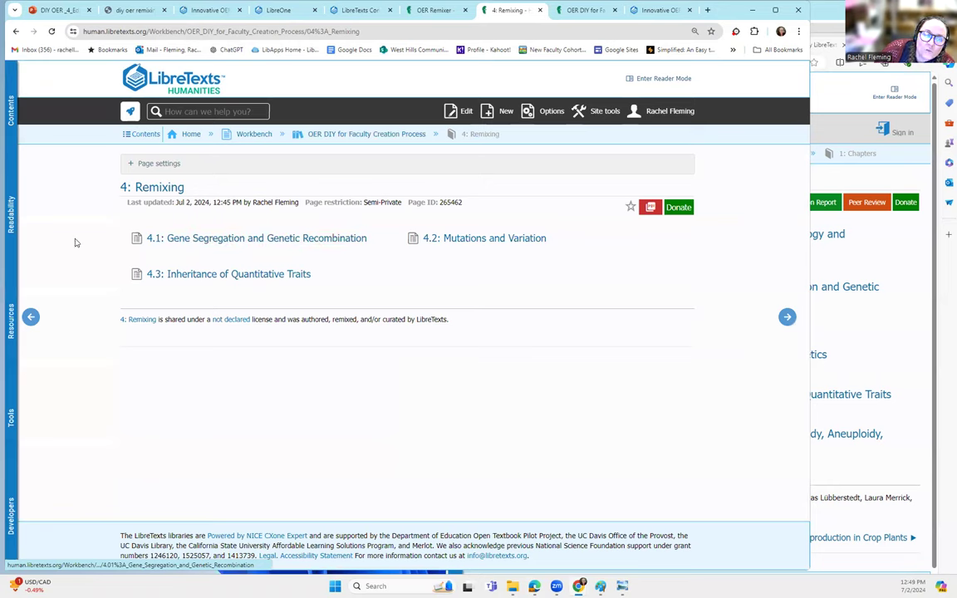
{"action": "left_click", "coordinate": [246, 240]}
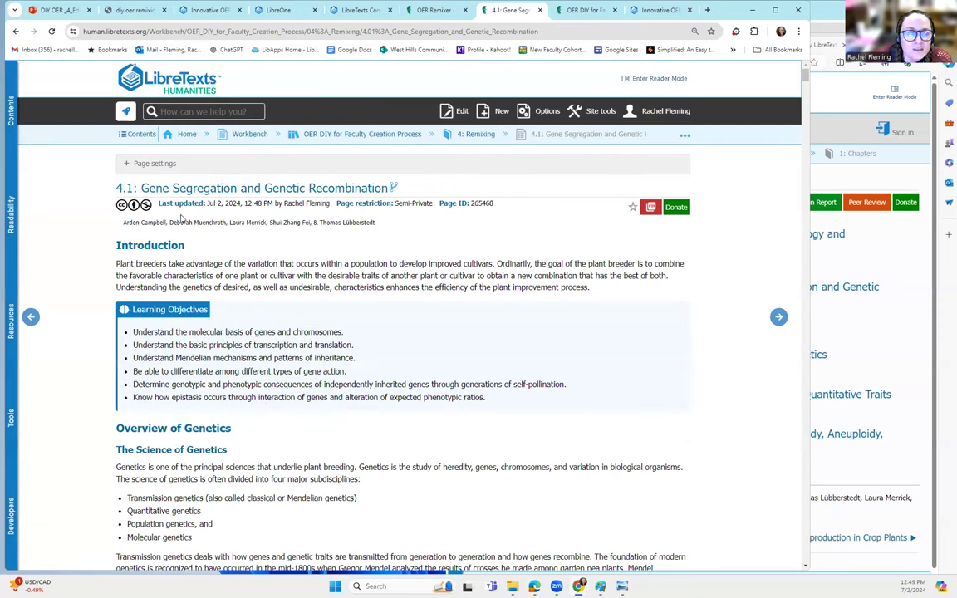
Inspect page 4.1's cross-library source in the editor, discard any changes, and highlight the original authors' line
{"action": "left_click", "coordinate": [457, 112]}
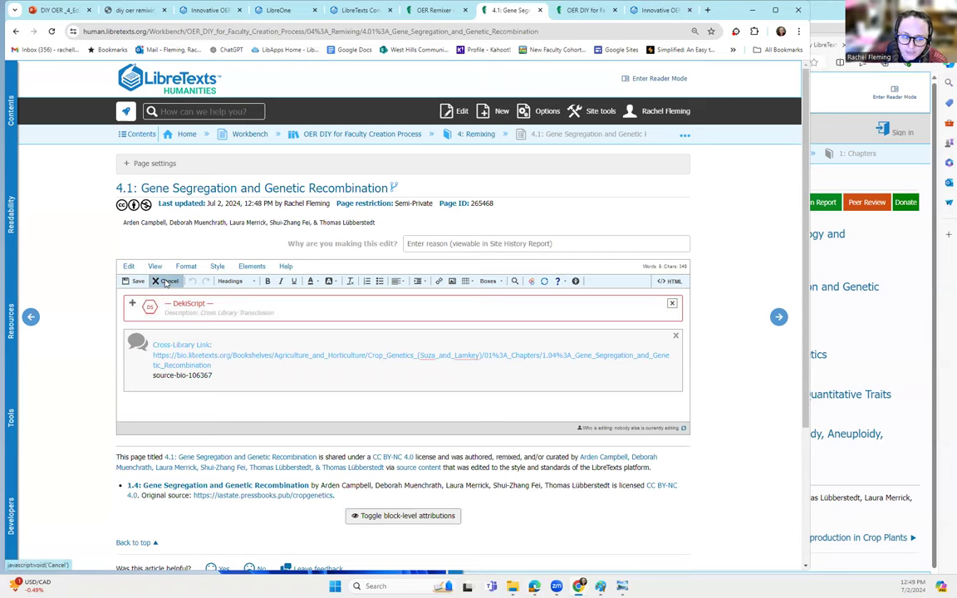
{"action": "left_click", "coordinate": [167, 282]}
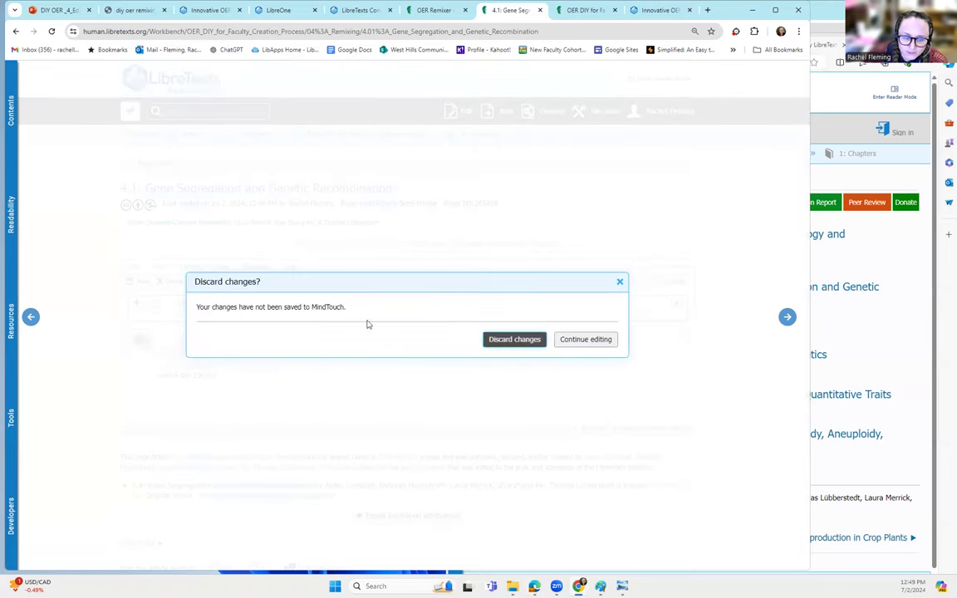
{"action": "left_click", "coordinate": [511, 340]}
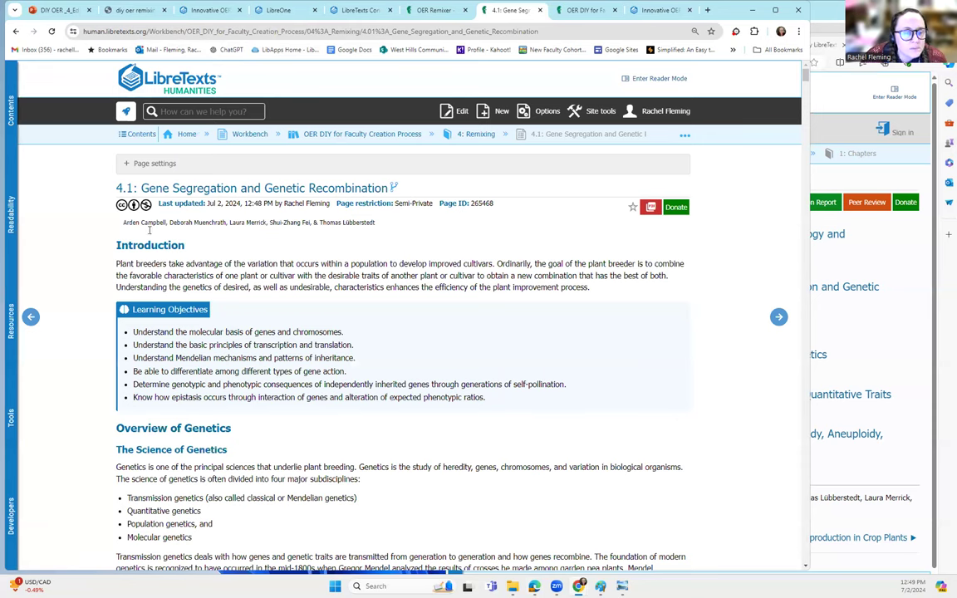
{"action": "left_click_drag", "start_coordinate": [120, 224], "coordinate": [382, 227]}
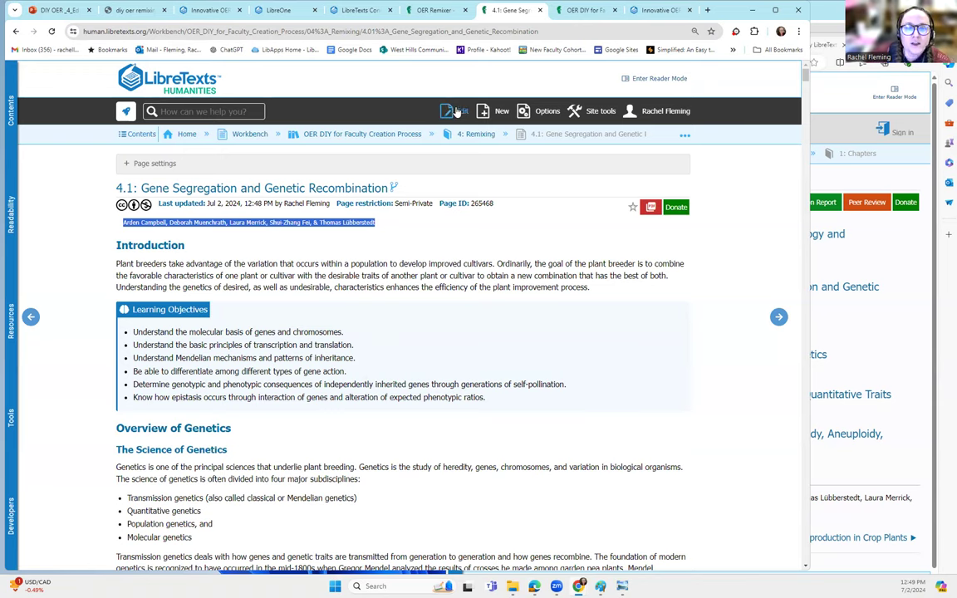
Widen the browser window and fork page 4.1: Gene Segregation and Genetic Recombination into editable content, reloading the page
{"action": "left_click", "coordinate": [376, 213]}
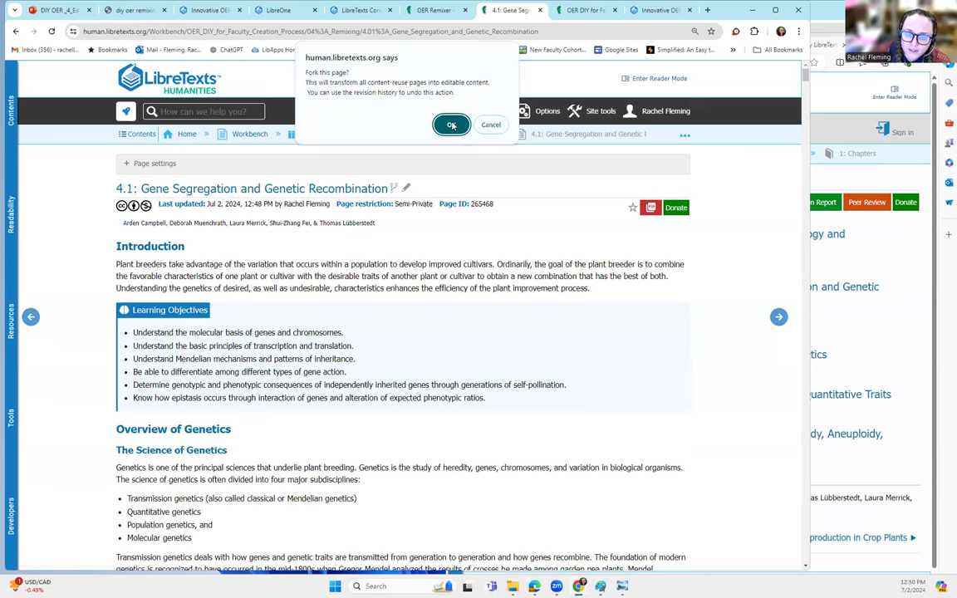
{"action": "left_click", "coordinate": [451, 124]}
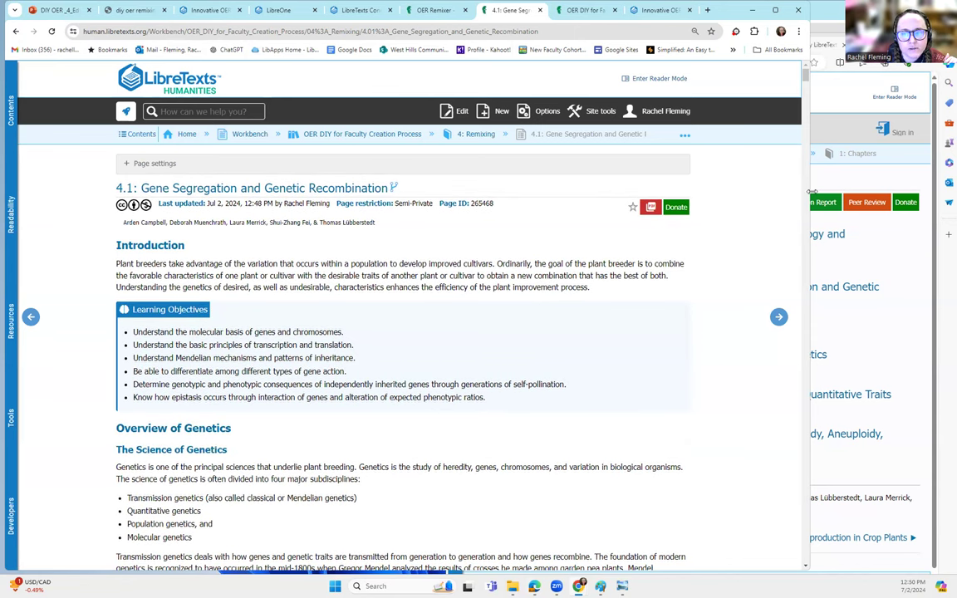
{"action": "left_click_drag", "start_coordinate": [812, 191], "coordinate": [927, 229]}
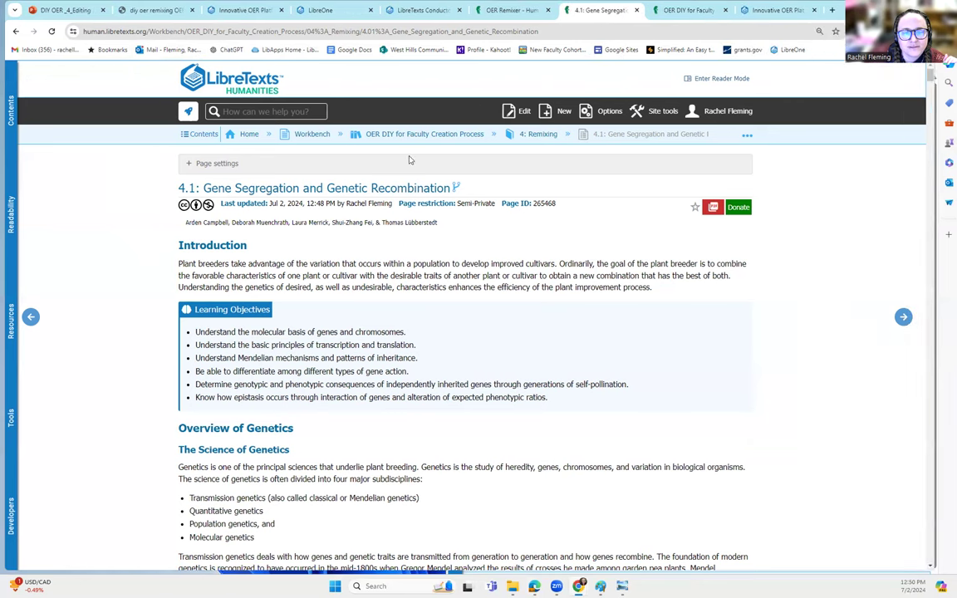
{"action": "left_click", "coordinate": [455, 190]}
{"action": "left_click", "coordinate": [514, 125]}
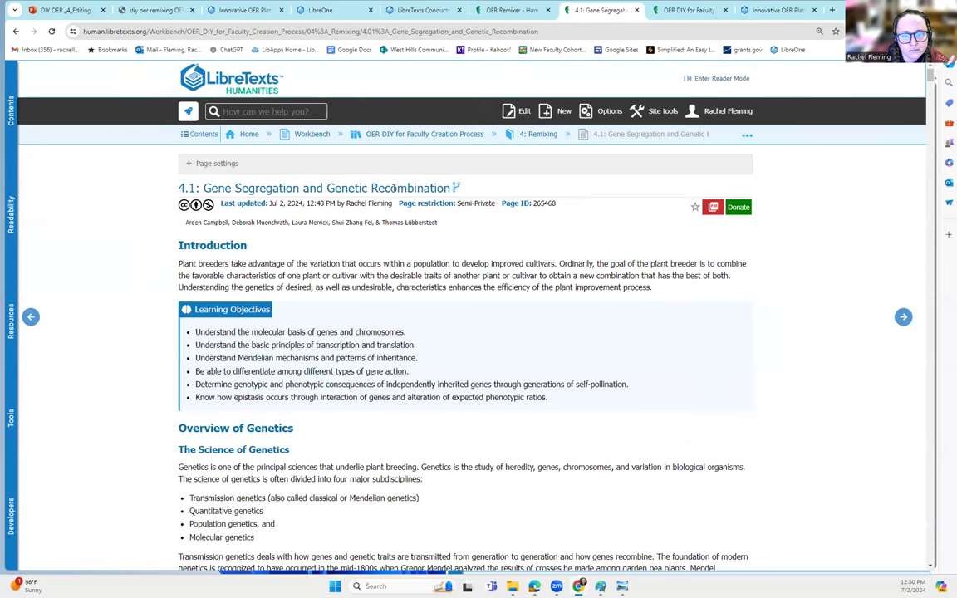
{"action": "left_click", "coordinate": [456, 189]}
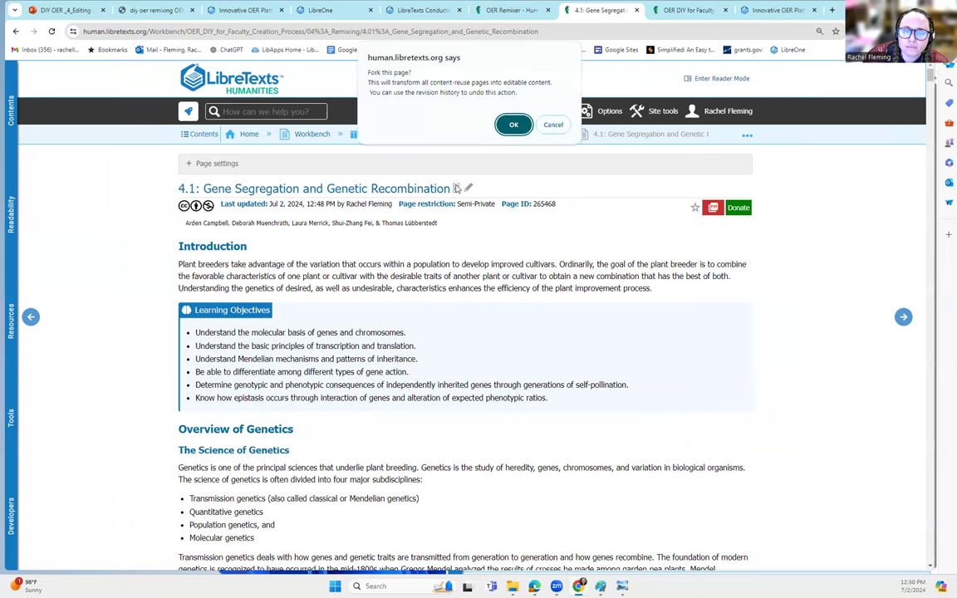
{"action": "left_click", "coordinate": [514, 126]}
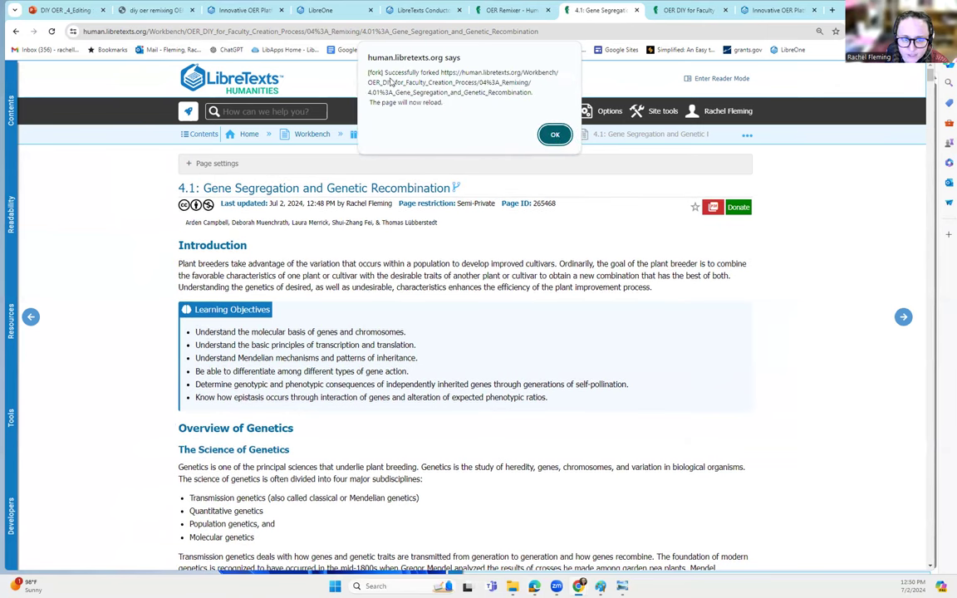
{"action": "left_click", "coordinate": [555, 135]}
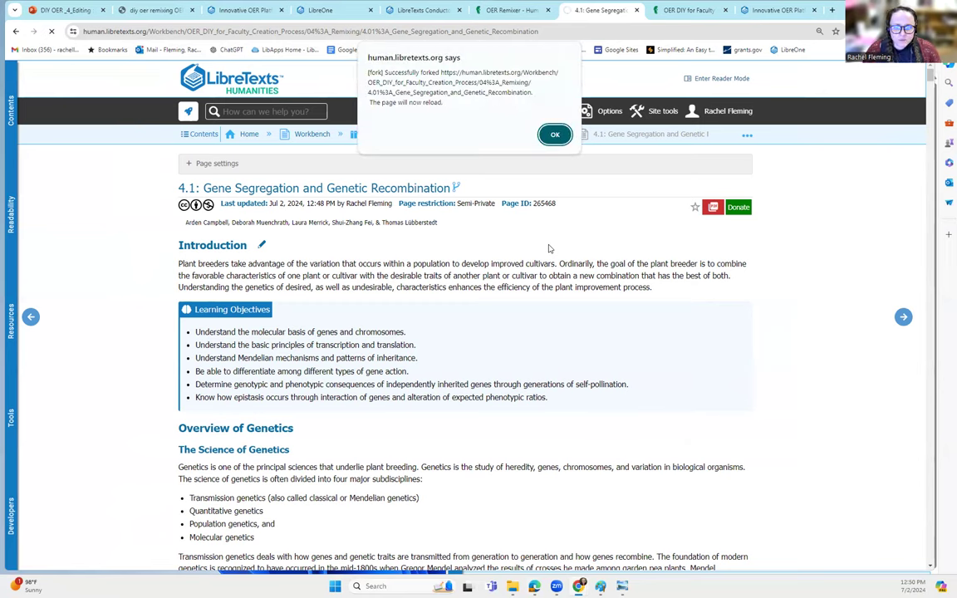
{"action": "left_click", "coordinate": [560, 138]}
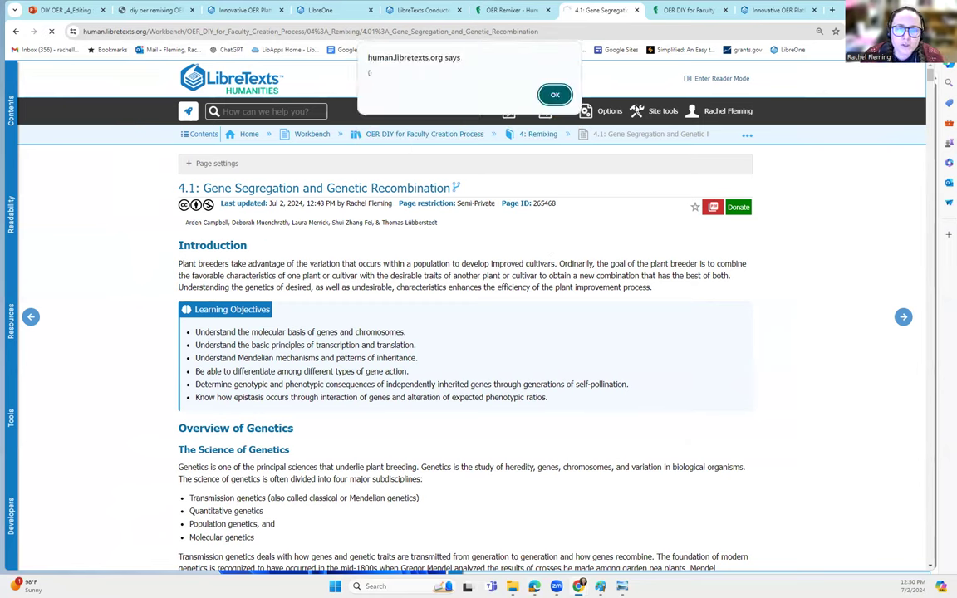
Dismiss the alert, open forked page 4.1: Gene Segregation and Genetic Recombination for editing, and highlight the start of its Introduction
{"action": "left_click", "coordinate": [555, 94]}
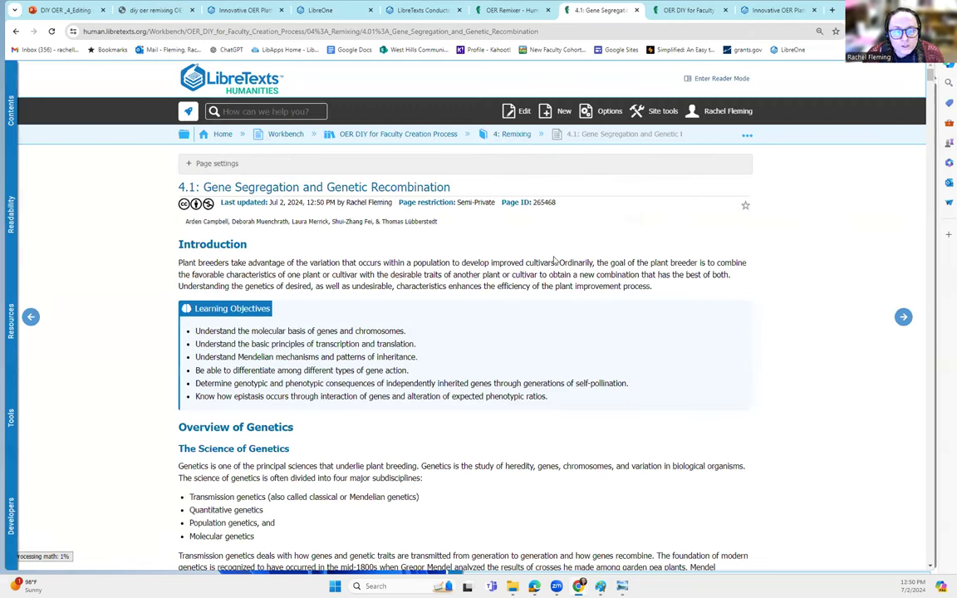
{"action": "left_click", "coordinate": [515, 111]}
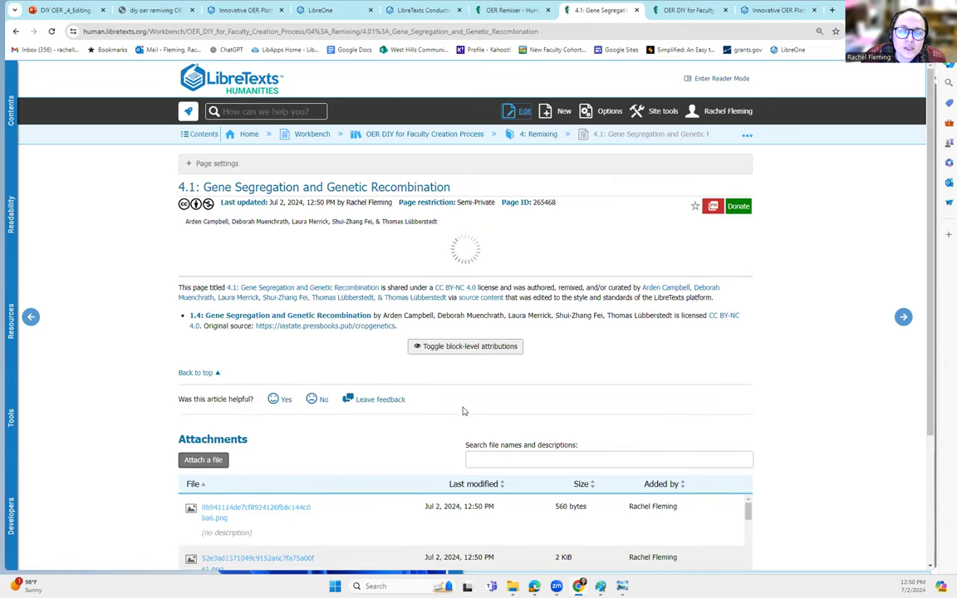
{"action": "left_click_drag", "start_coordinate": [202, 318], "coordinate": [260, 333]}
Look through the forked page's editable text, figures and tables, down to the cross-library source, attribution and attachments
{"action": "scroll", "coordinate": [380, 438], "scroll_direction": "down", "scroll_amount": 10}
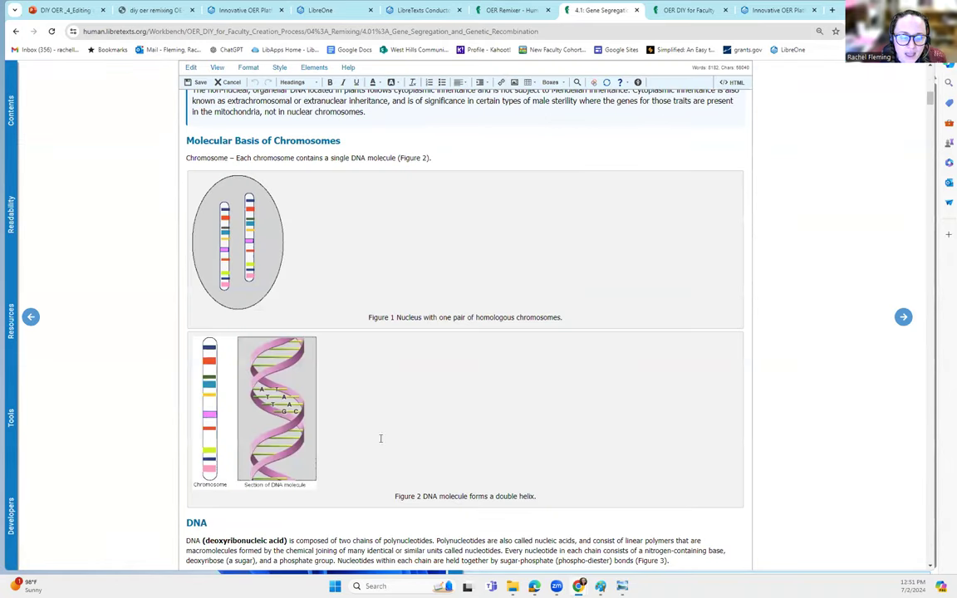
{"action": "scroll", "coordinate": [406, 444], "scroll_direction": "down", "scroll_amount": 10}
{"action": "scroll", "coordinate": [437, 462], "scroll_direction": "down", "scroll_amount": 10}
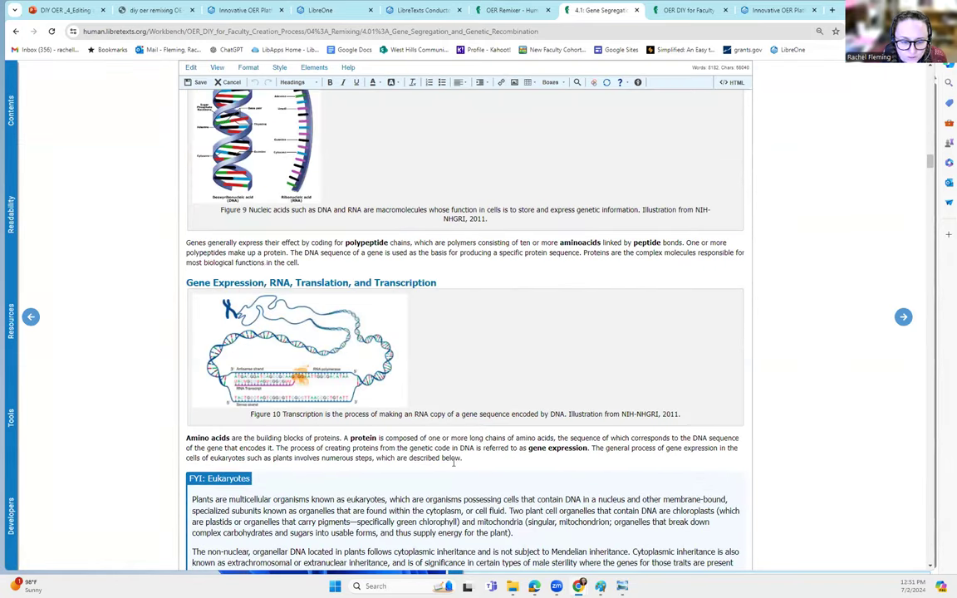
{"action": "scroll", "coordinate": [455, 463], "scroll_direction": "down", "scroll_amount": 10}
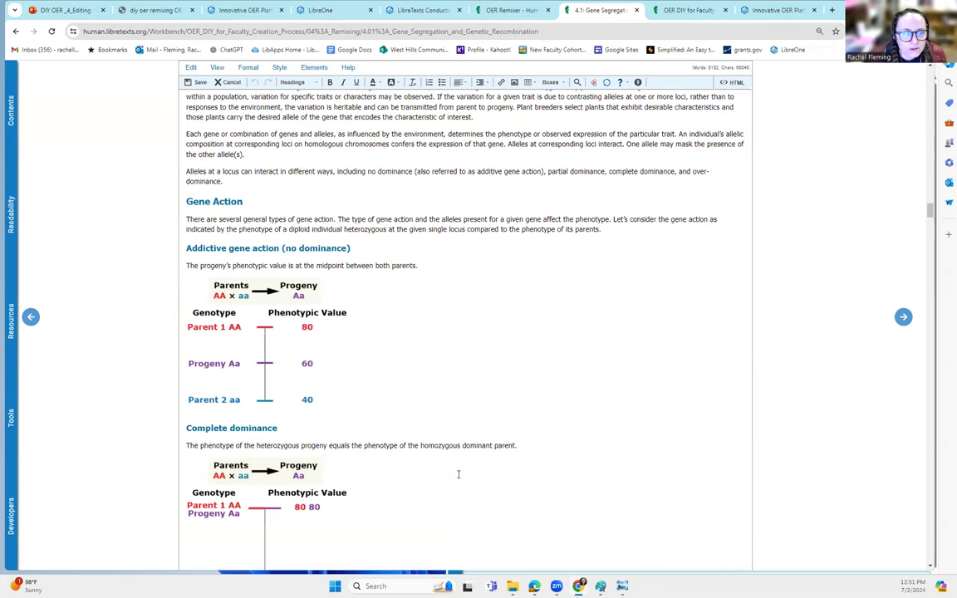
{"action": "scroll", "coordinate": [458, 474], "scroll_direction": "down", "scroll_amount": 10}
{"action": "scroll", "coordinate": [499, 453], "scroll_direction": "down", "scroll_amount": 10}
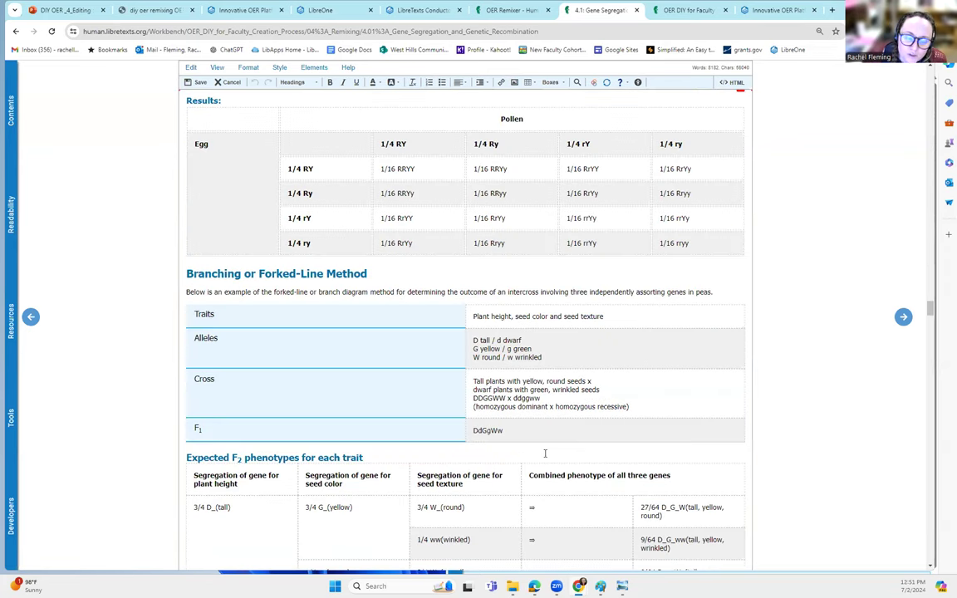
{"action": "scroll", "coordinate": [545, 453], "scroll_direction": "down", "scroll_amount": 15}
{"action": "scroll", "coordinate": [839, 332], "scroll_direction": "down", "scroll_amount": 20}
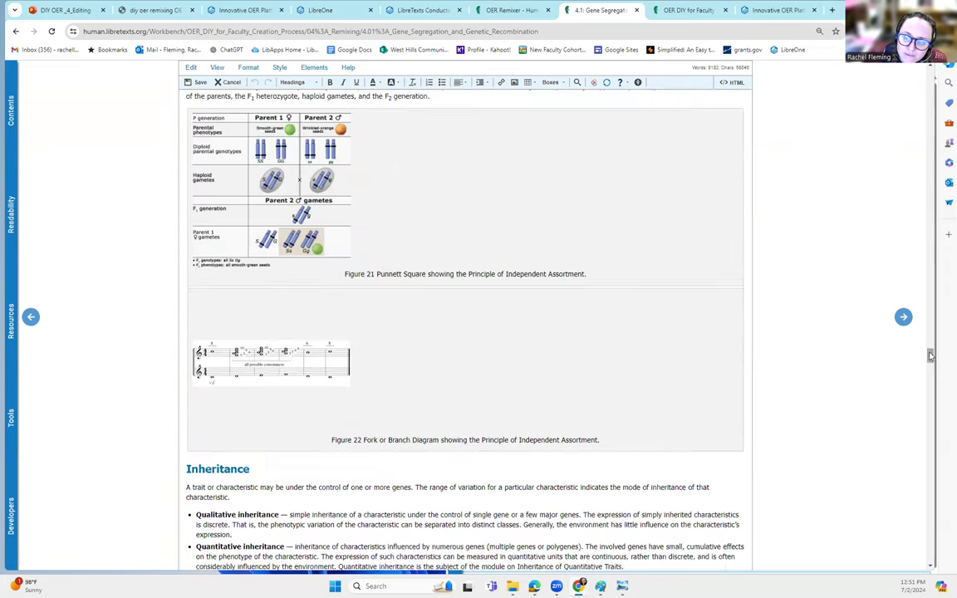
{"action": "scroll", "coordinate": [211, 251], "scroll_direction": "up", "scroll_amount": 1}
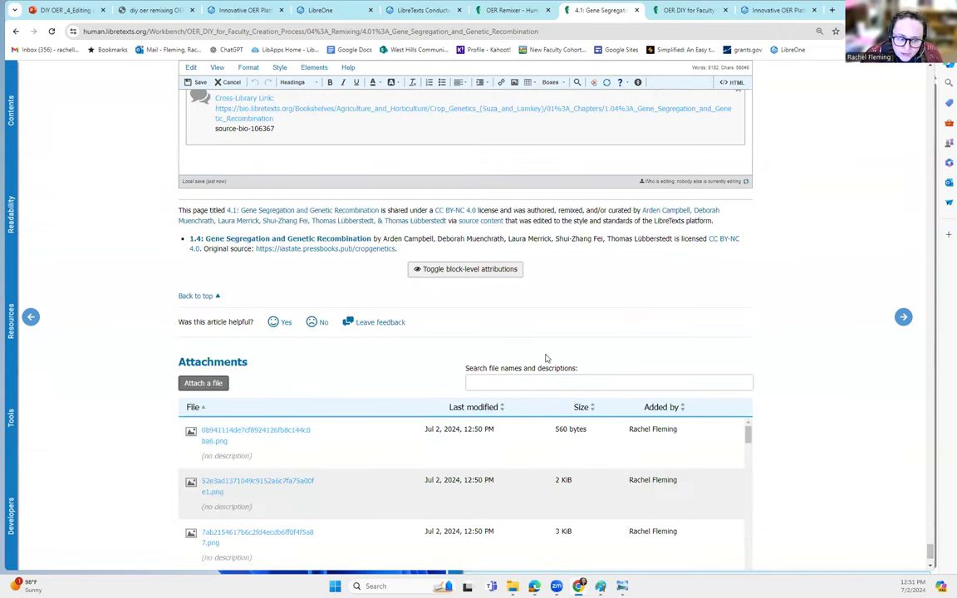
{"action": "scroll", "coordinate": [250, 419], "scroll_direction": "down", "scroll_amount": 1}
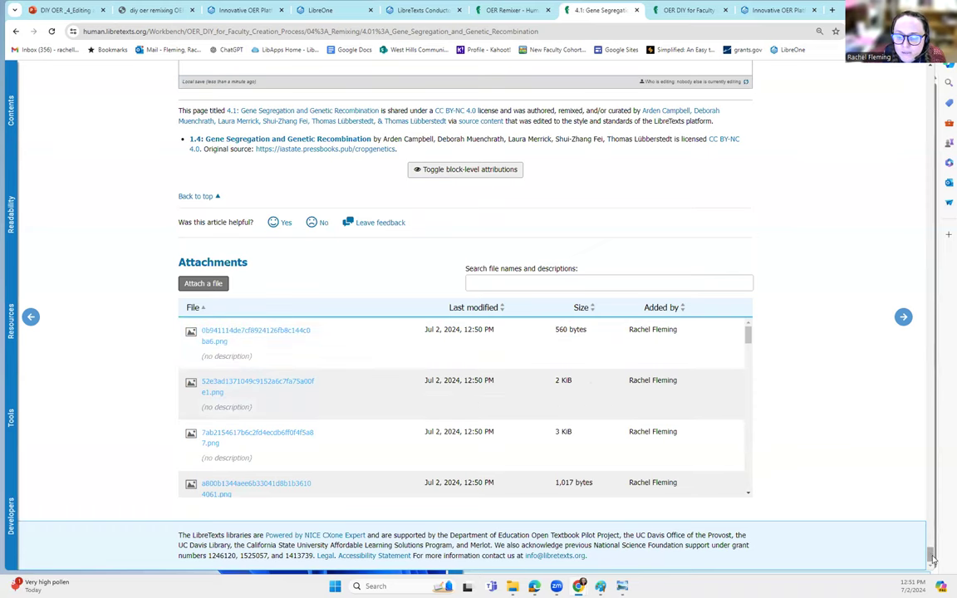
{"action": "scroll", "coordinate": [864, 331], "scroll_direction": "up", "scroll_amount": 15}
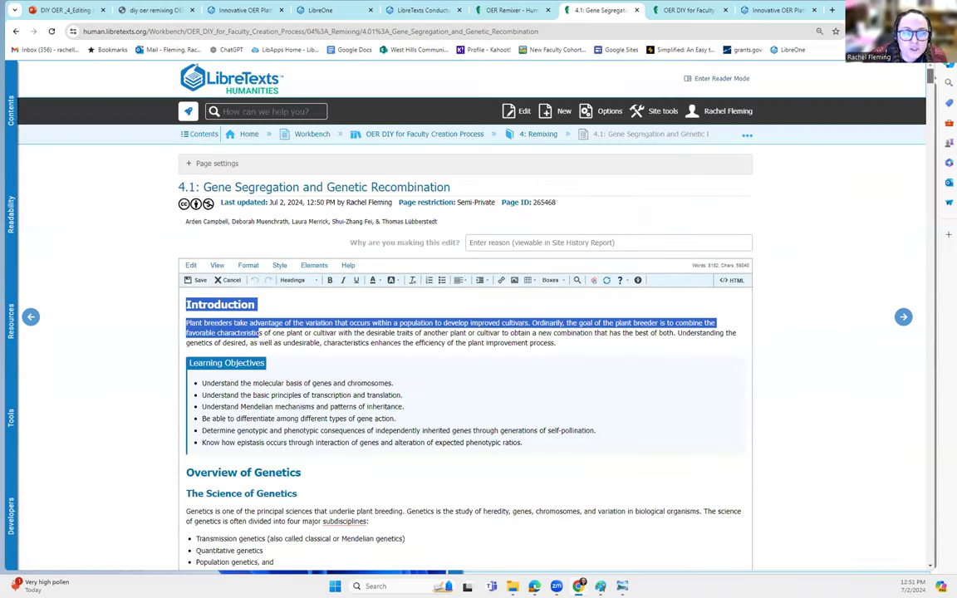
Convert the six bulleted Learning Objectives on page 4.1 into a numbered list
{"action": "left_click", "coordinate": [304, 430]}
{"action": "left_click_drag", "start_coordinate": [527, 446], "coordinate": [196, 383]}
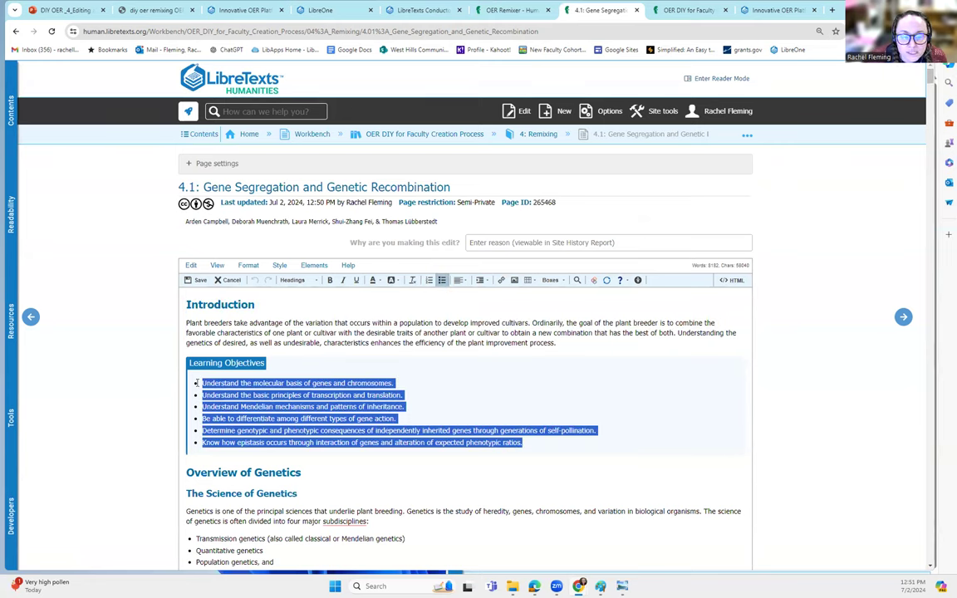
{"action": "left_click", "coordinate": [425, 283]}
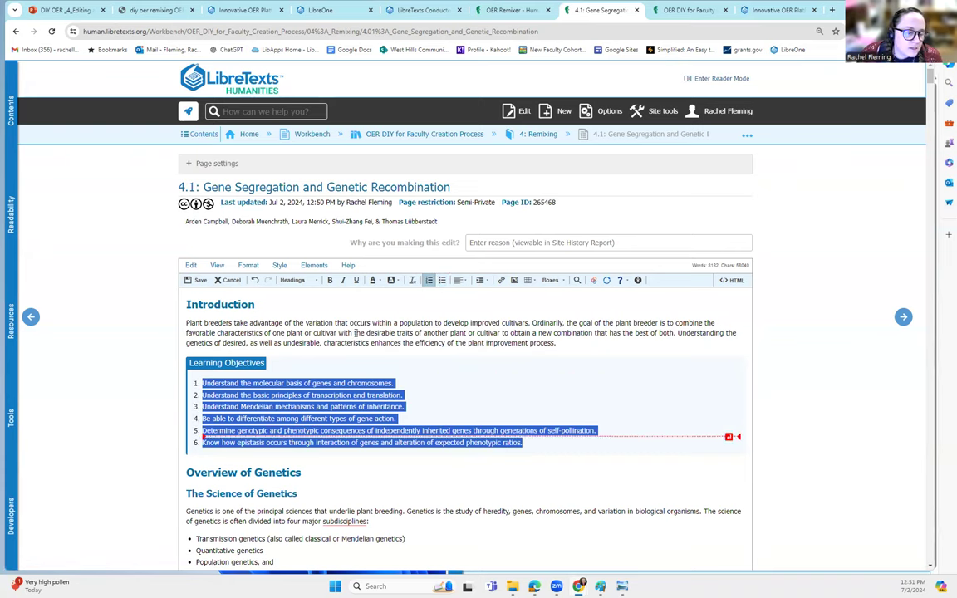
Add a blank line and the text "flskdjflskdjfwoeifjsldkj" below the Introduction paragraph, and save the page
{"action": "left_click", "coordinate": [592, 343]}
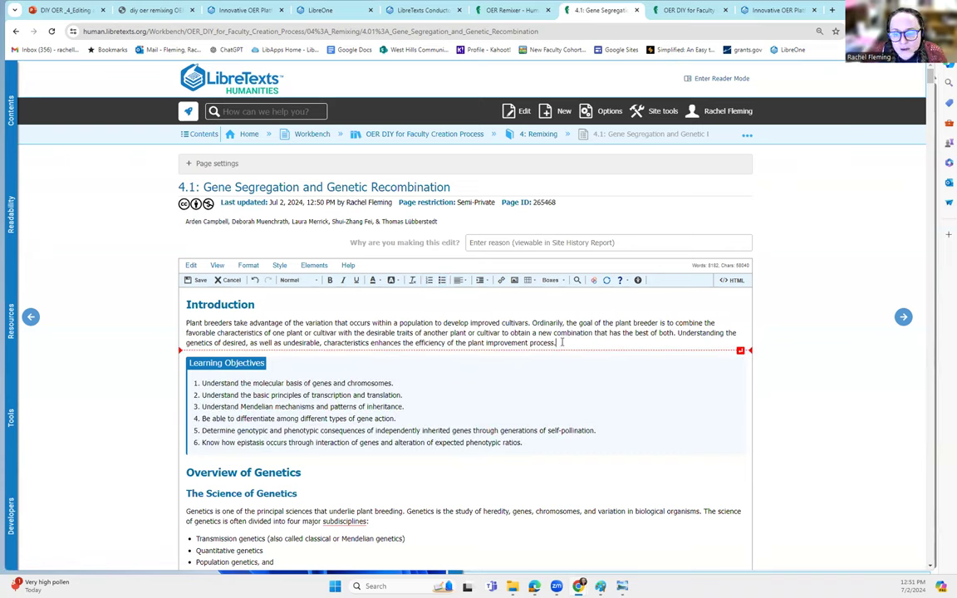
{"action": "key", "text": "Return"}
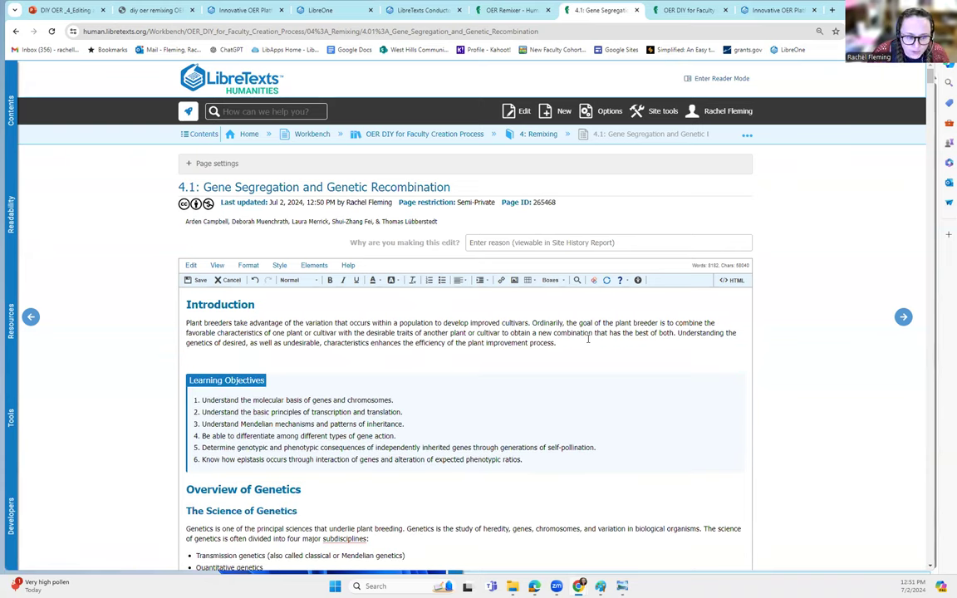
{"action": "key", "text": "Return"}
{"action": "type", "text": "flskdjflskdjfwoeifjsldkj"}
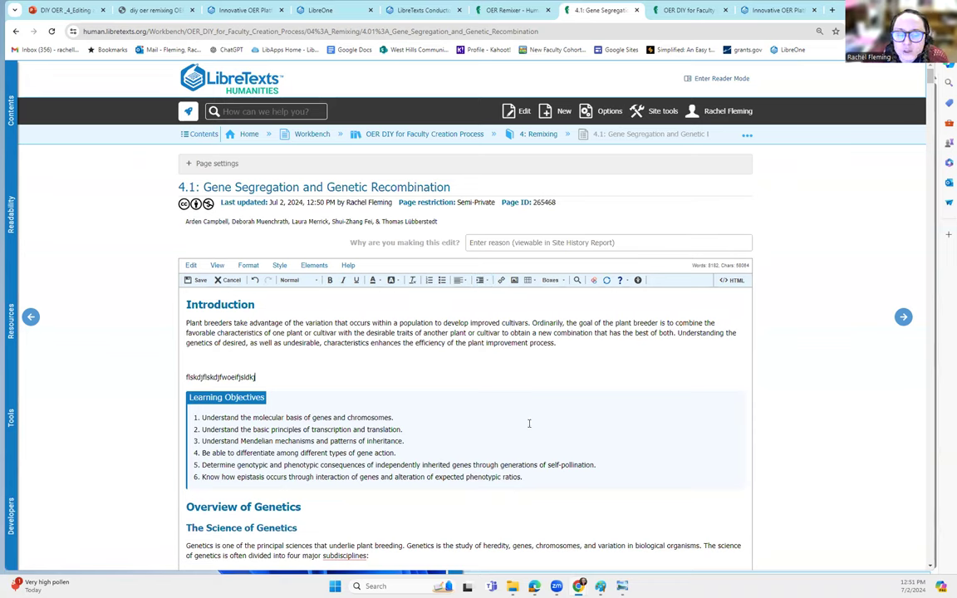
{"action": "scroll", "coordinate": [461, 415], "scroll_direction": "down", "scroll_amount": 1}
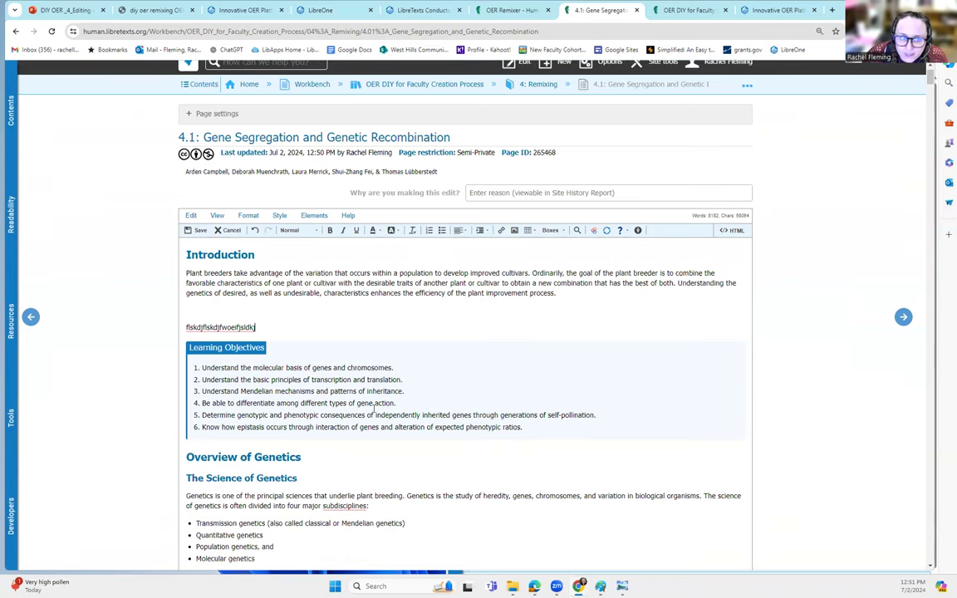
{"action": "left_click", "coordinate": [196, 232]}
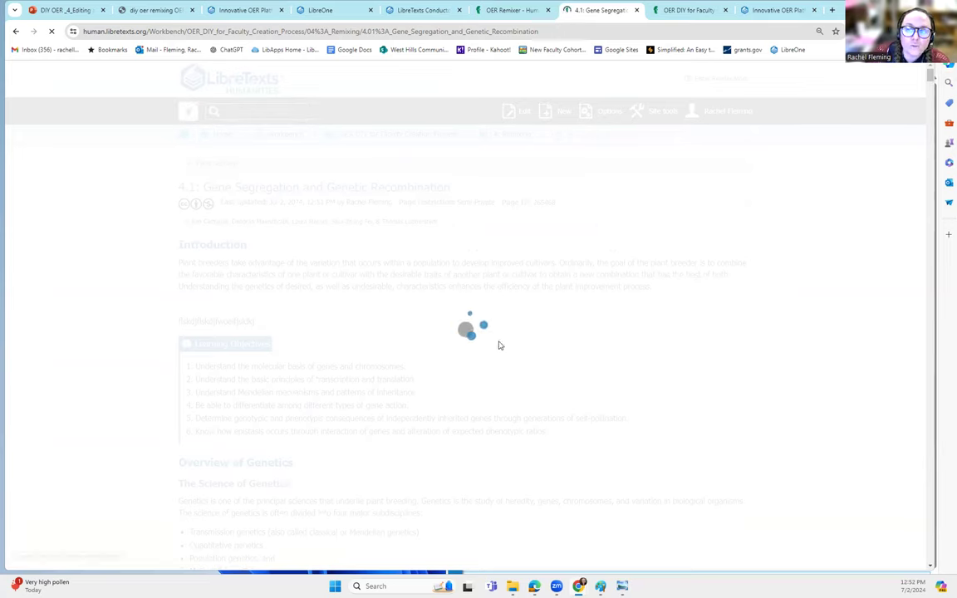
Return to the OER Remixer and reload the current text for revision
{"action": "left_click", "coordinate": [497, 10]}
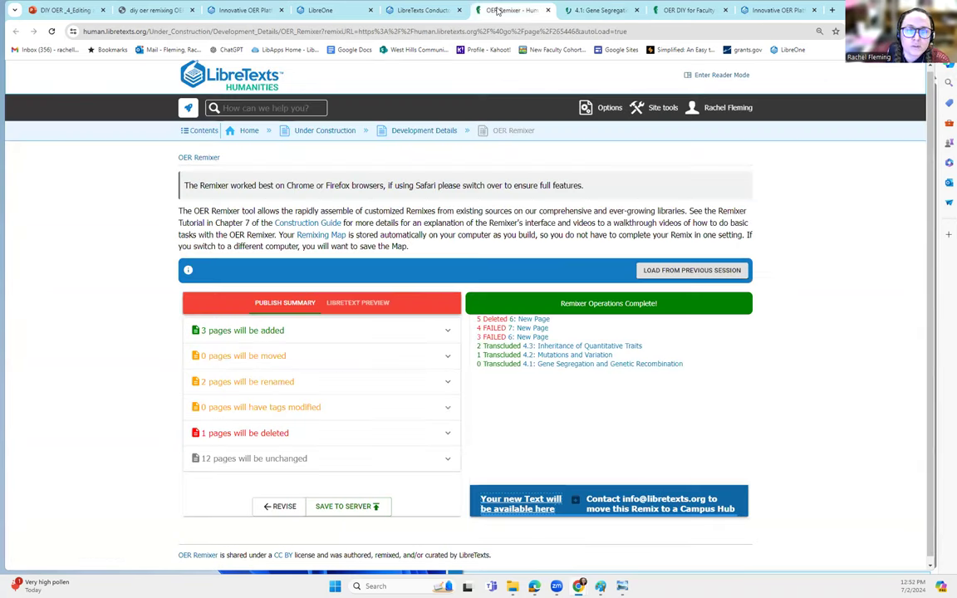
{"action": "left_click", "coordinate": [416, 10]}
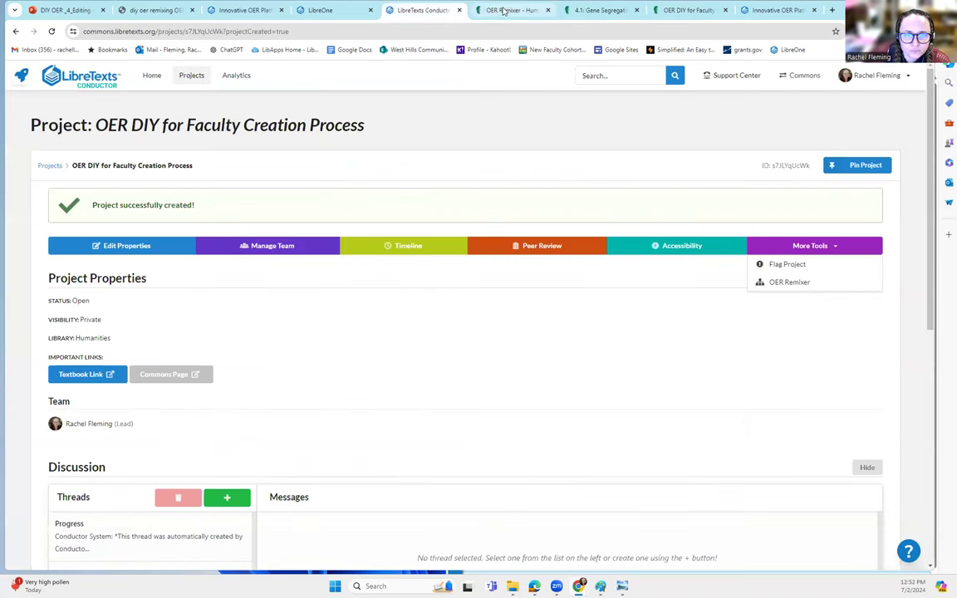
{"action": "left_click", "coordinate": [504, 10]}
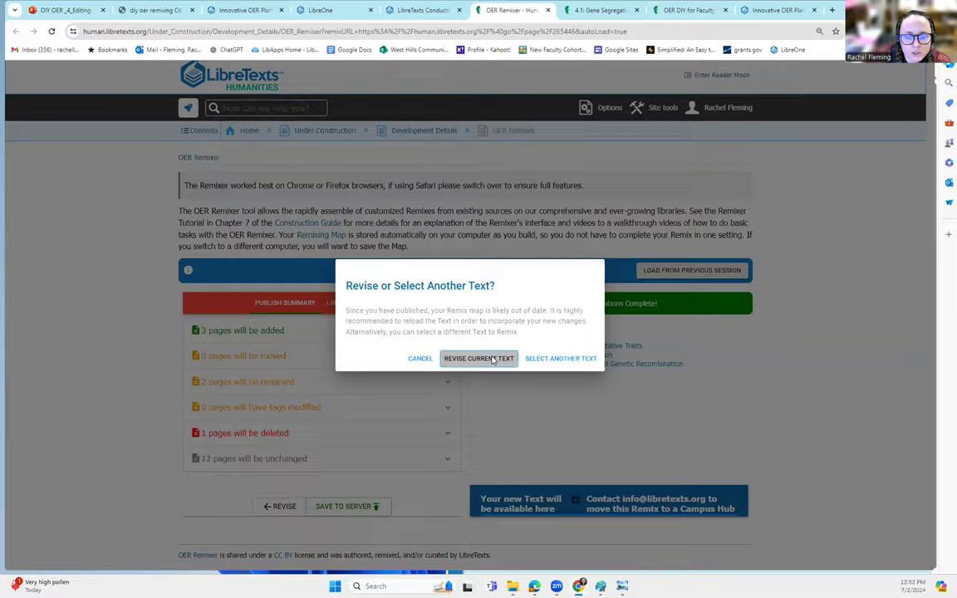
{"action": "left_click", "coordinate": [485, 362]}
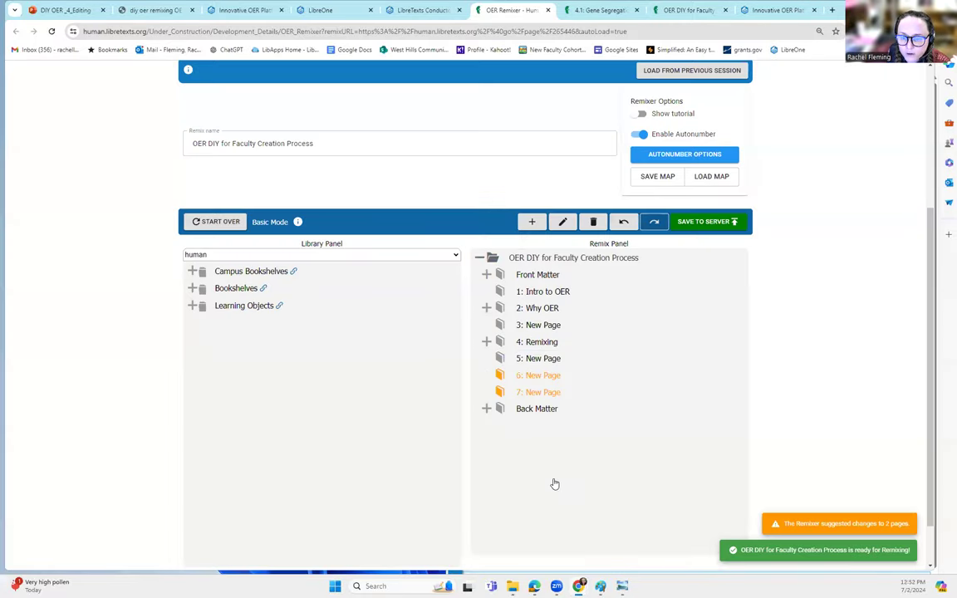
{"action": "left_click", "coordinate": [540, 392]}
{"action": "left_click", "coordinate": [541, 410]}
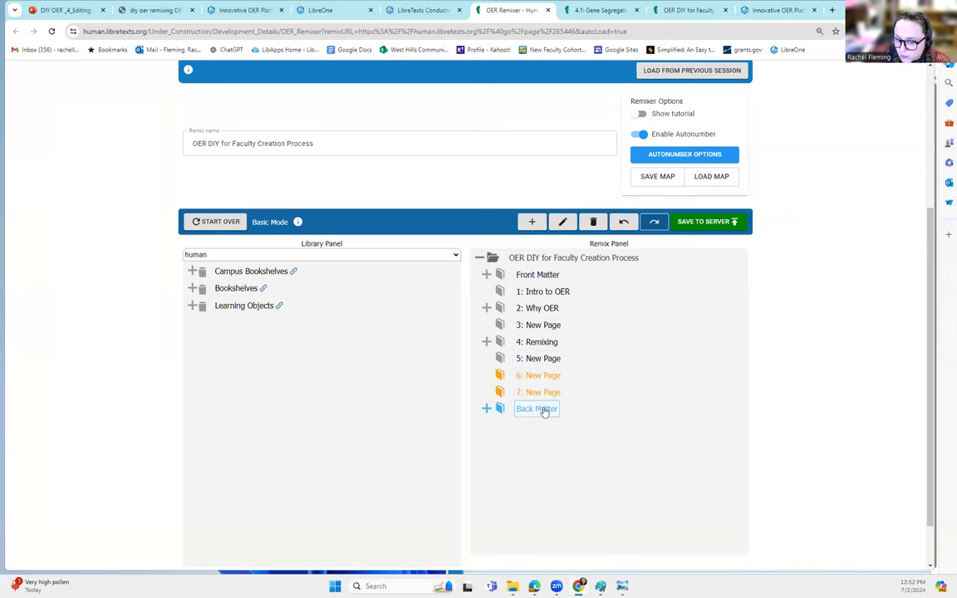
{"action": "left_click", "coordinate": [498, 290]}
{"action": "left_click", "coordinate": [509, 324]}
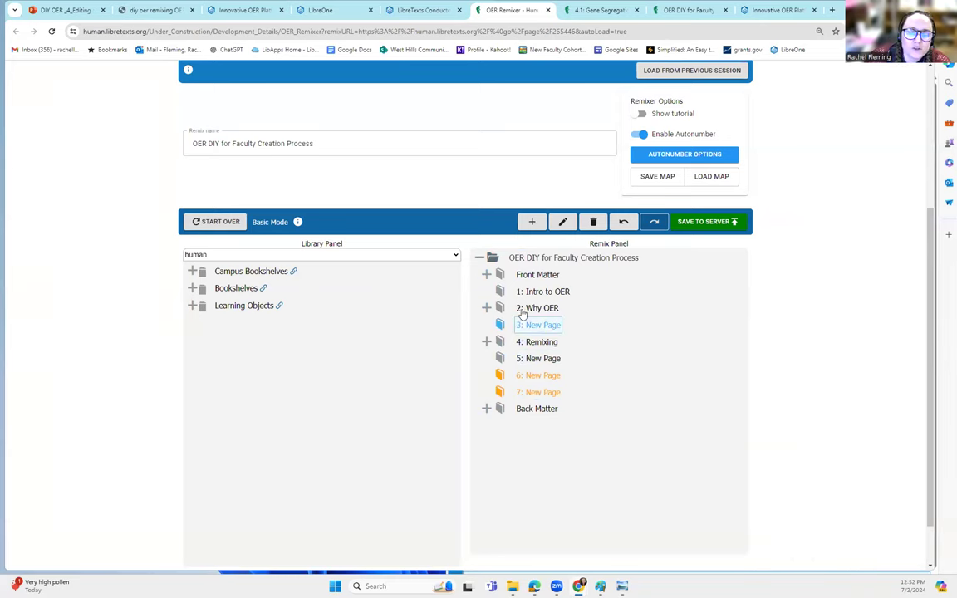
{"action": "left_click", "coordinate": [498, 308]}
Add two new pages inside the 1: Intro to OER chapter
{"action": "left_click", "coordinate": [525, 293]}
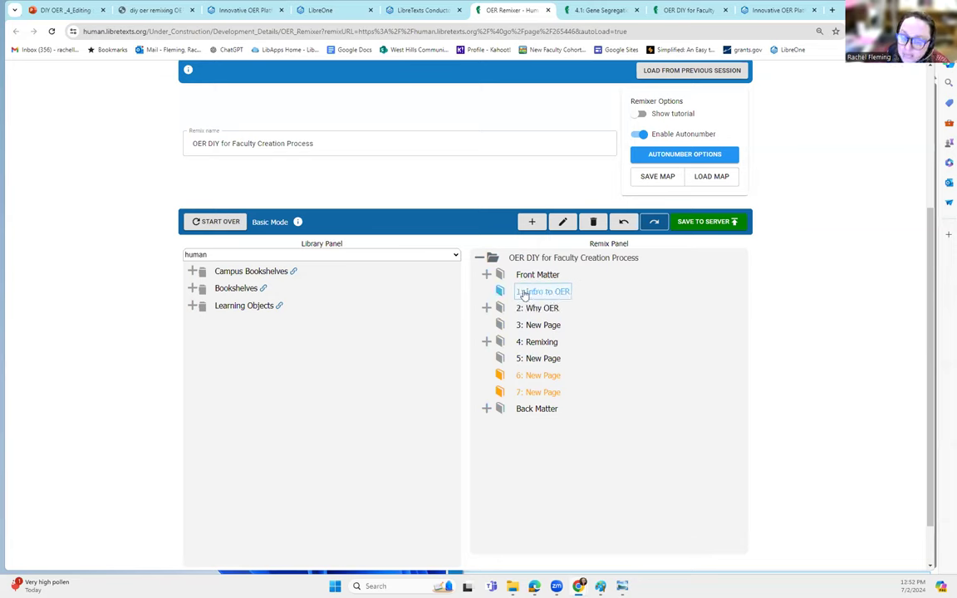
{"action": "left_click", "coordinate": [533, 222]}
{"action": "left_click", "coordinate": [533, 223]}
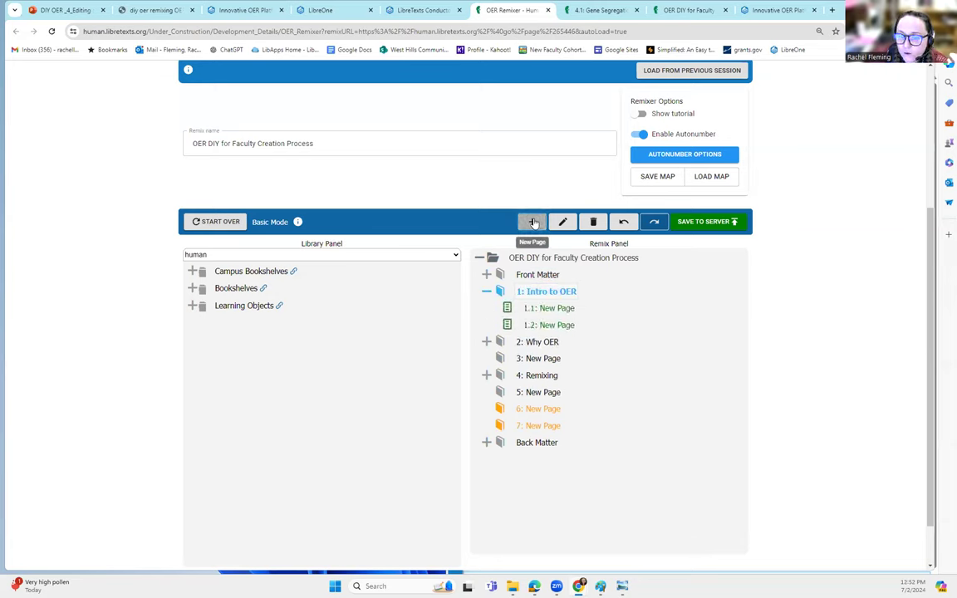
Rename page 1.1 in the Intro to OER chapter as "Chapter Intro"
{"action": "left_click", "coordinate": [558, 309]}
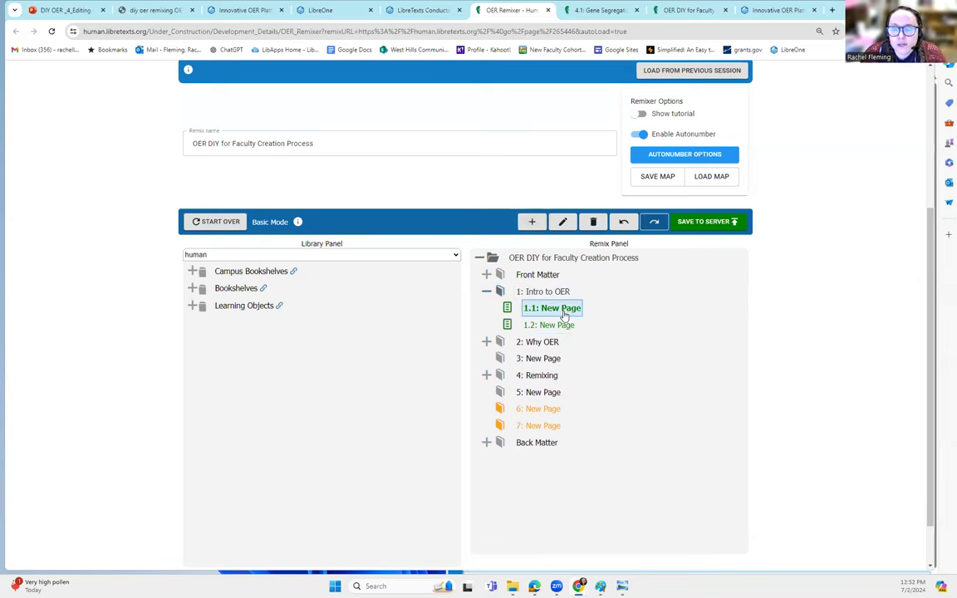
{"action": "left_click", "coordinate": [563, 221]}
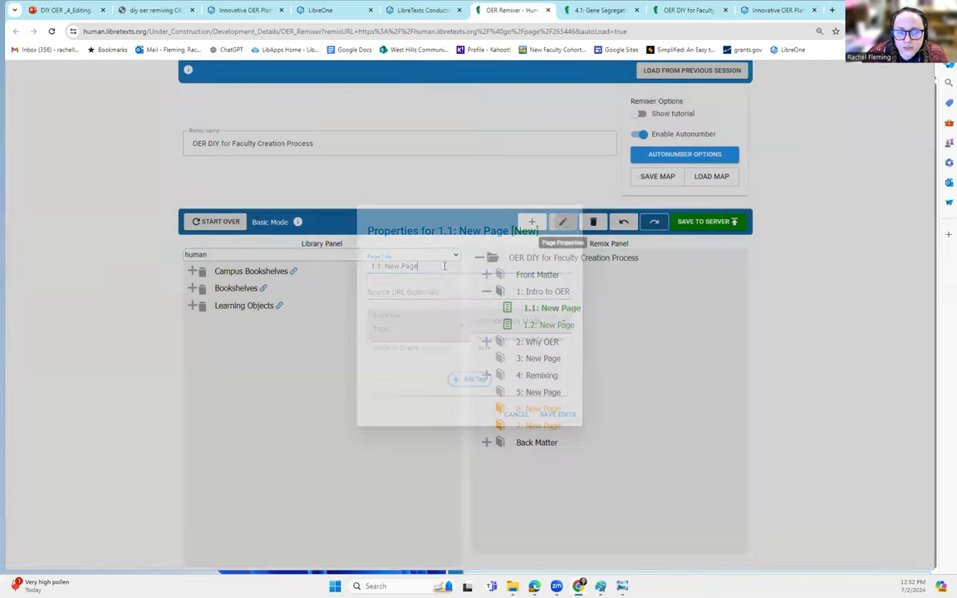
{"action": "left_click_drag", "start_coordinate": [434, 266], "coordinate": [385, 266]}
{"action": "type", "text": "Chapter Intro"}
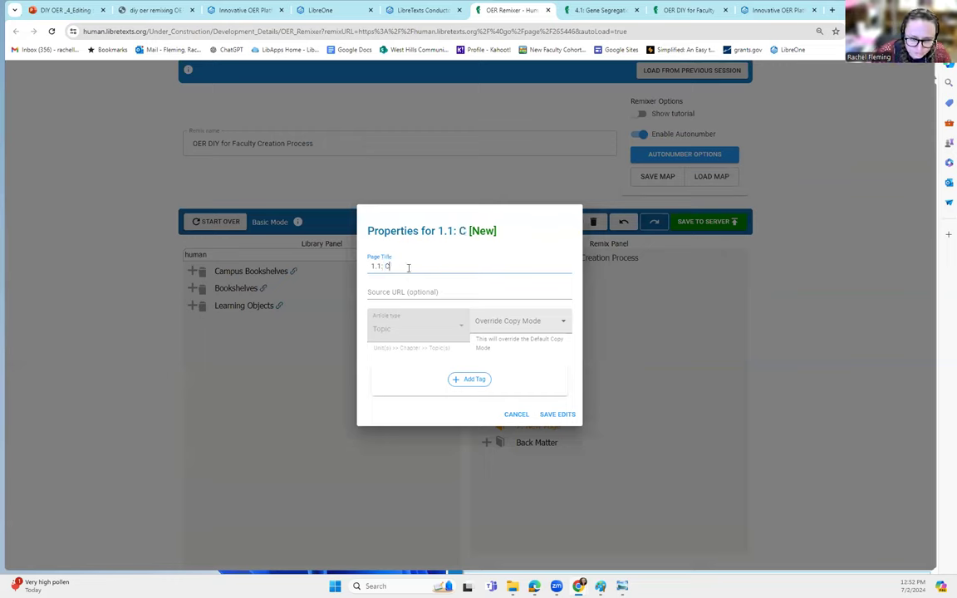
{"action": "left_click", "coordinate": [556, 413]}
Rename page 1.2 in the Intro to OER chapter as "End of Chapter Summary"
{"action": "left_click", "coordinate": [549, 326]}
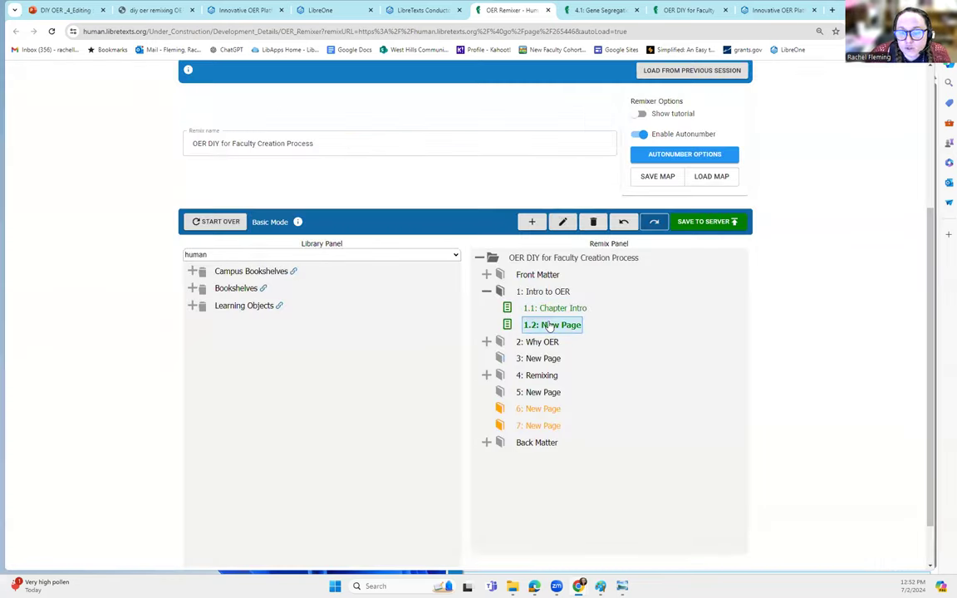
{"action": "left_click_drag", "start_coordinate": [384, 265], "coordinate": [418, 266]}
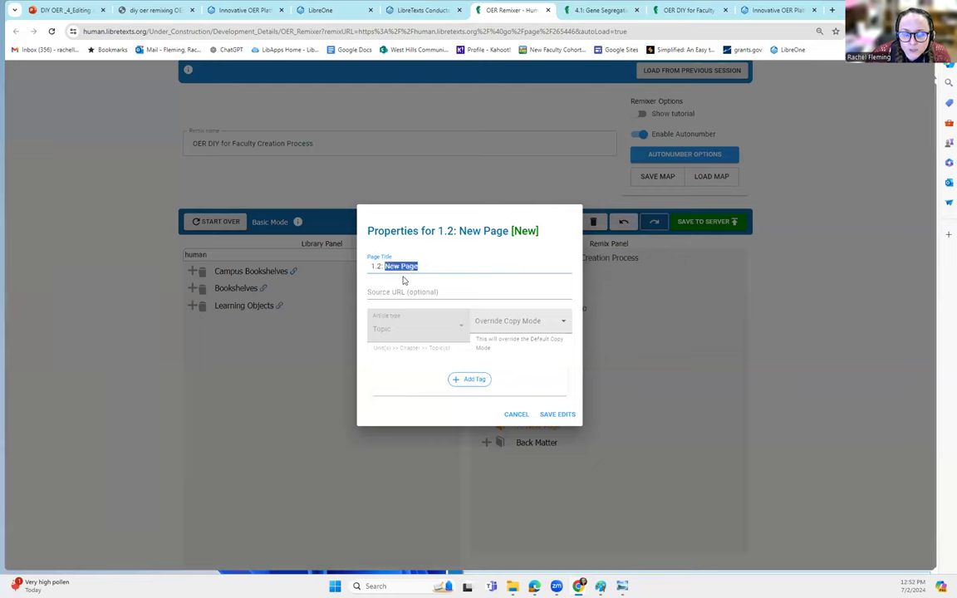
{"action": "type", "text": "End of Chapt"}
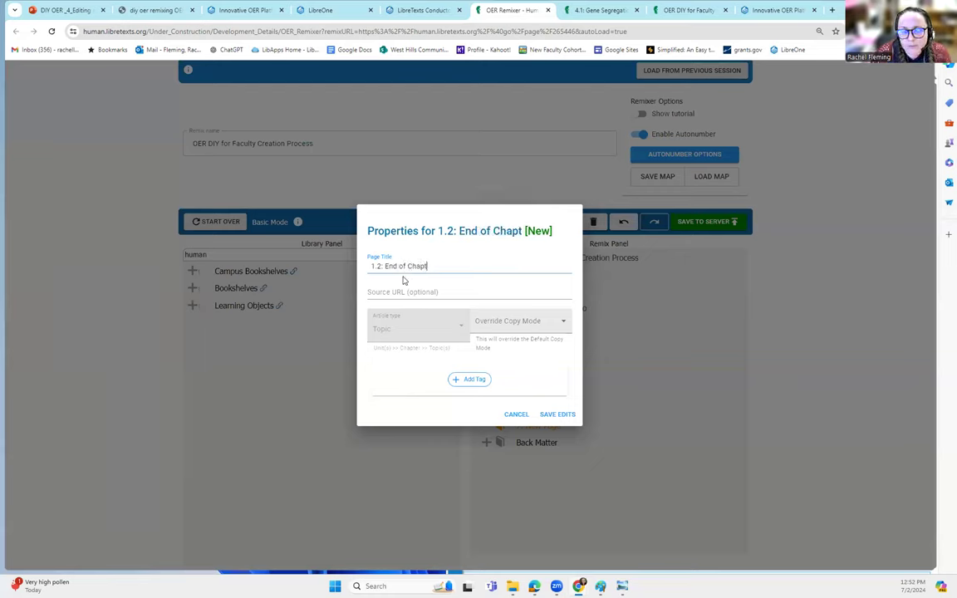
{"action": "type", "text": "er Summary"}
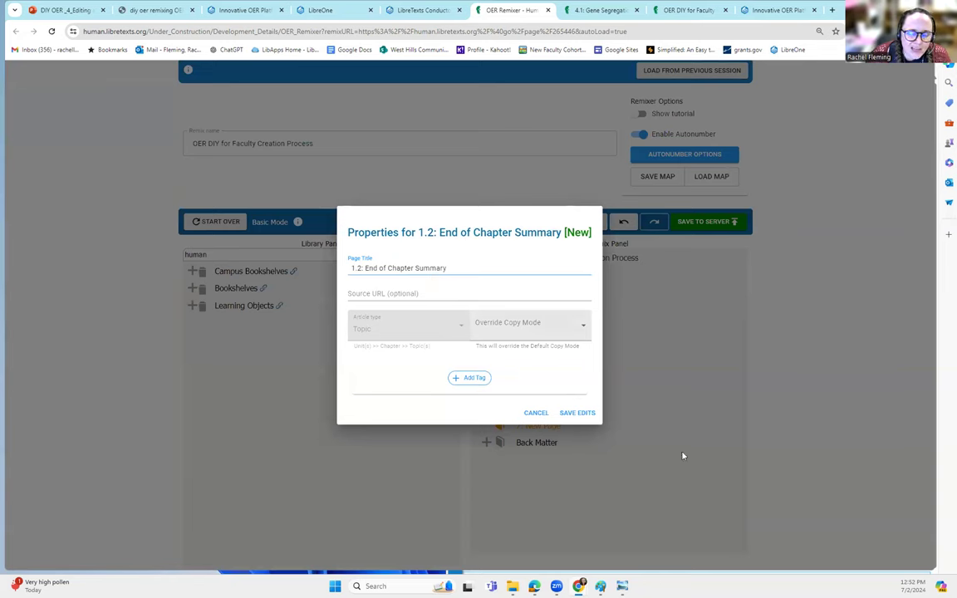
{"action": "left_click", "coordinate": [577, 415]}
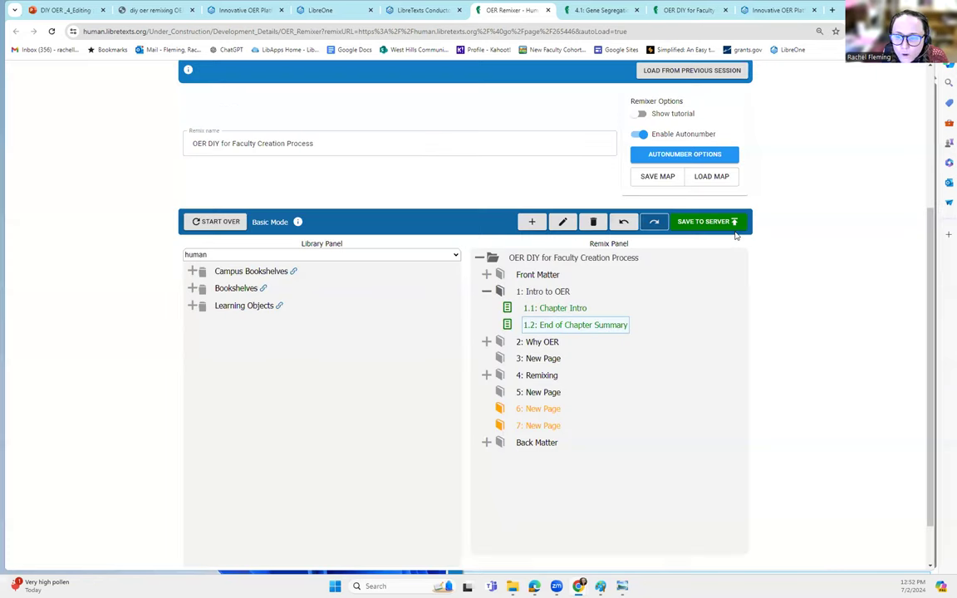
Publish the revised outline to the server and open the updated OER DIY for Faculty Creation Process text
{"action": "left_click", "coordinate": [731, 221]}
{"action": "left_click", "coordinate": [339, 504]}
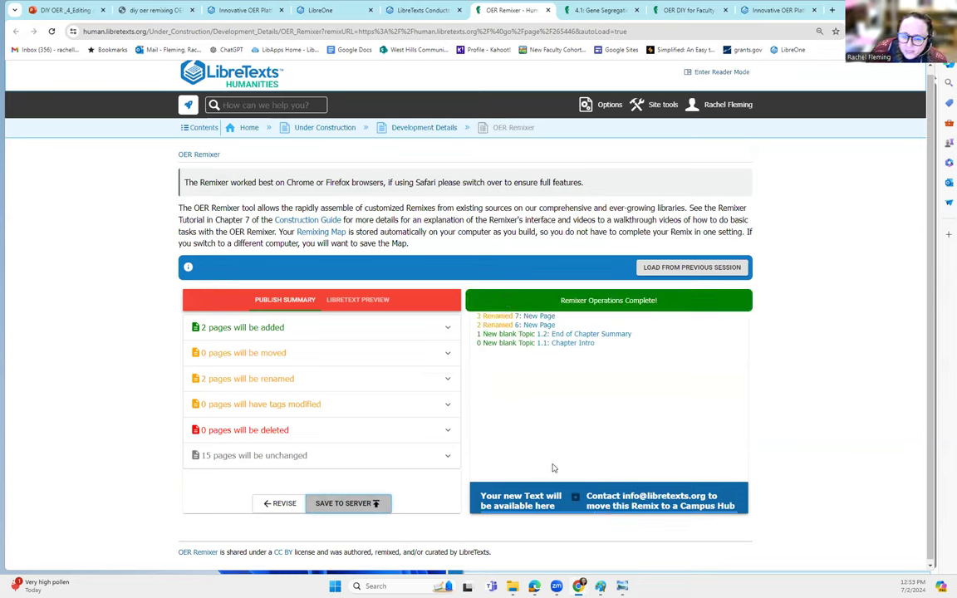
{"action": "left_click", "coordinate": [511, 502]}
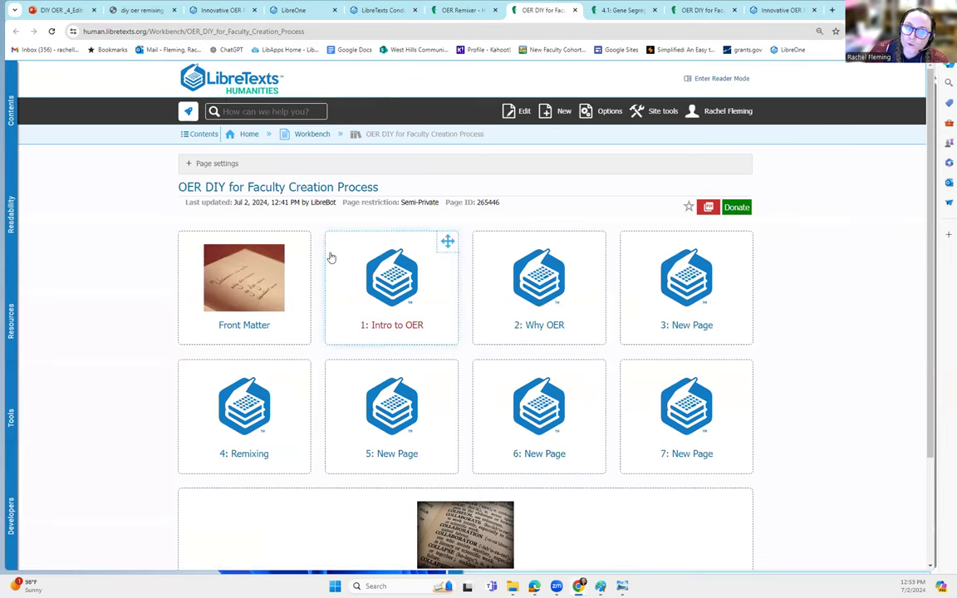
Open the 1: Intro to OER chapter and add a Topic hierarchy tab to its page
{"action": "left_click", "coordinate": [392, 304]}
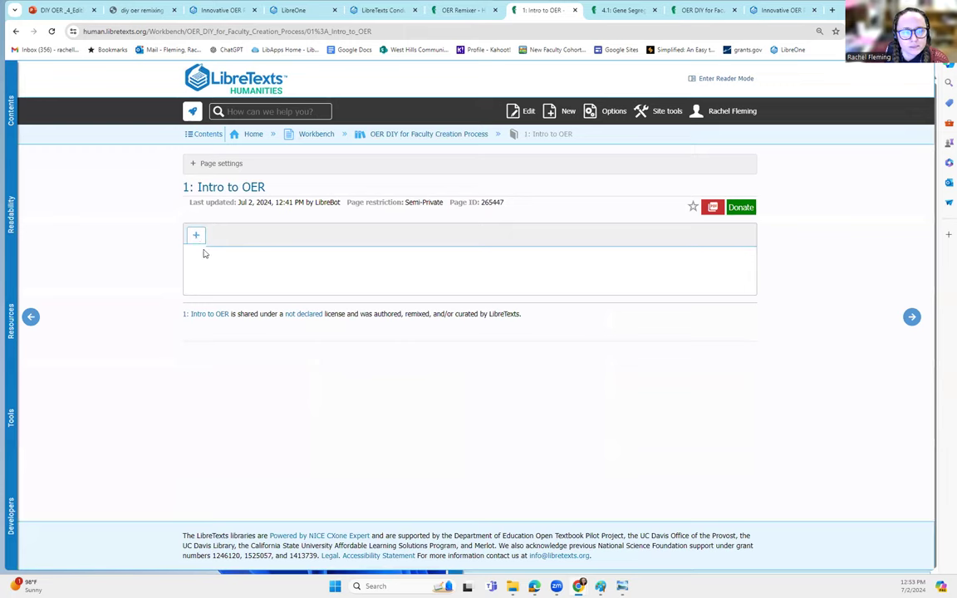
{"action": "left_click", "coordinate": [196, 235]}
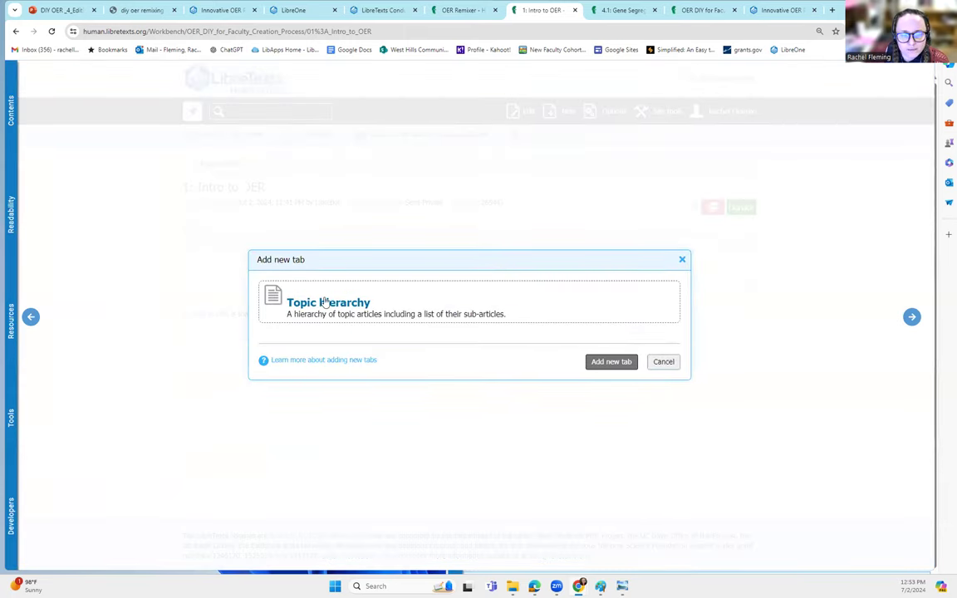
{"action": "left_click", "coordinate": [621, 363]}
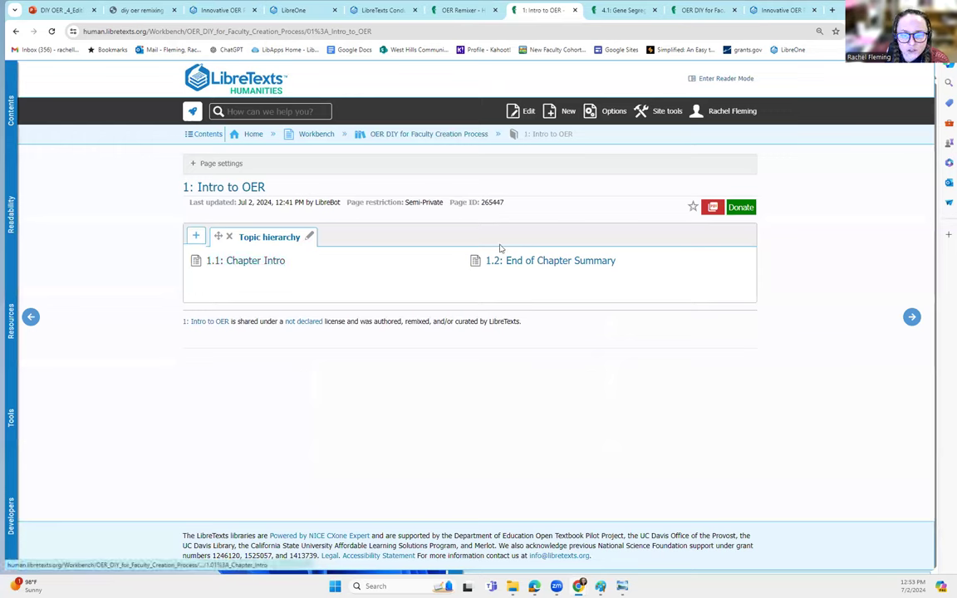
Open the 1.1: Chapter Intro page for editing and insert an Objectives box at its start
{"action": "left_click", "coordinate": [241, 262]}
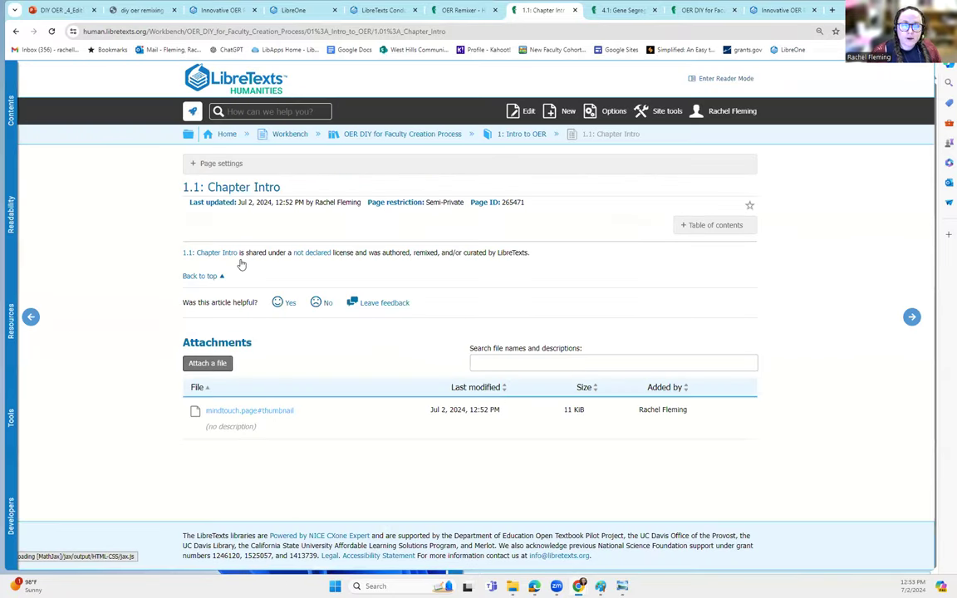
{"action": "left_click", "coordinate": [527, 113]}
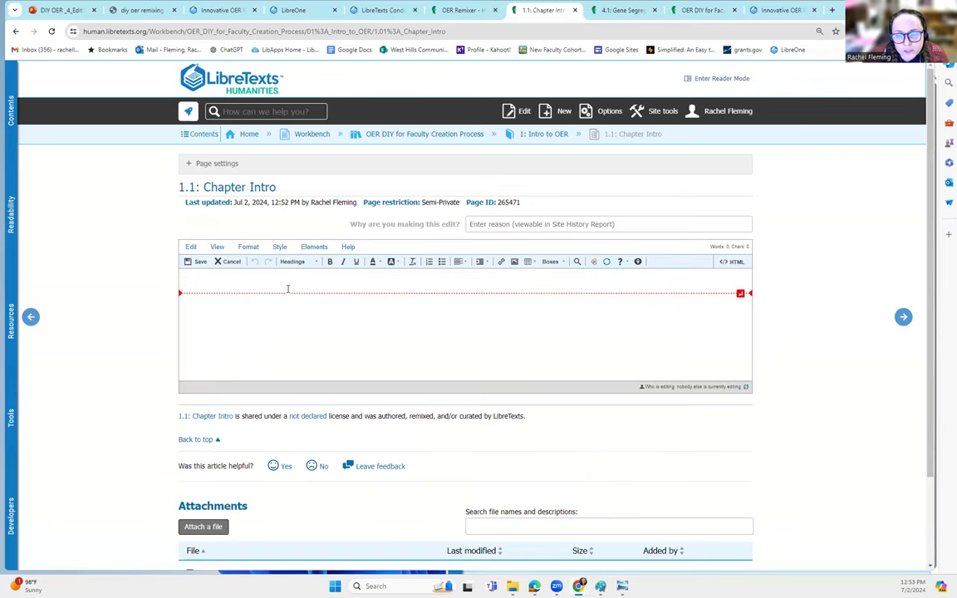
{"action": "left_click", "coordinate": [551, 262]}
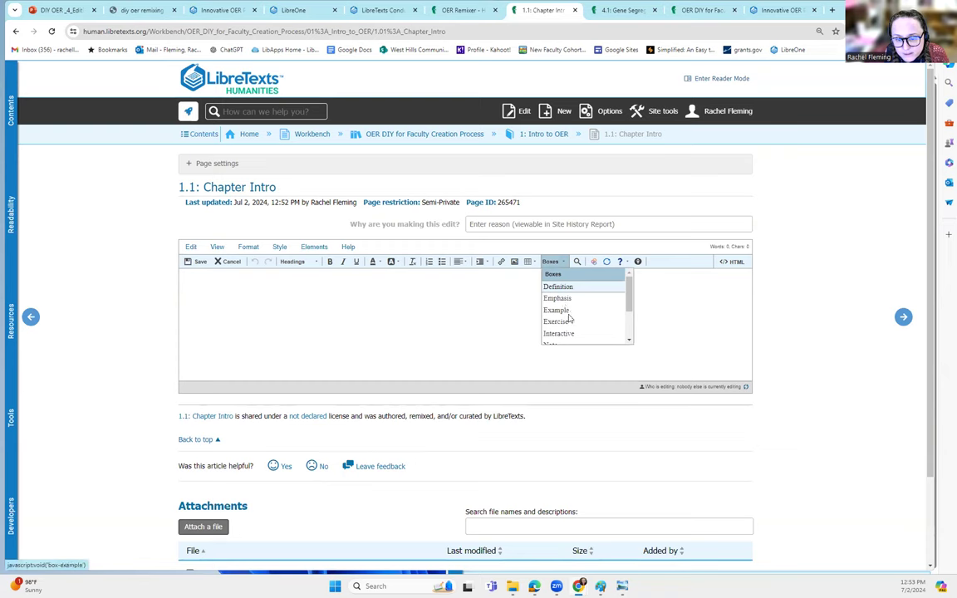
{"action": "scroll", "coordinate": [568, 316], "scroll_direction": "down", "scroll_amount": 2}
{"action": "scroll", "coordinate": [573, 316], "scroll_direction": "down", "scroll_amount": 2}
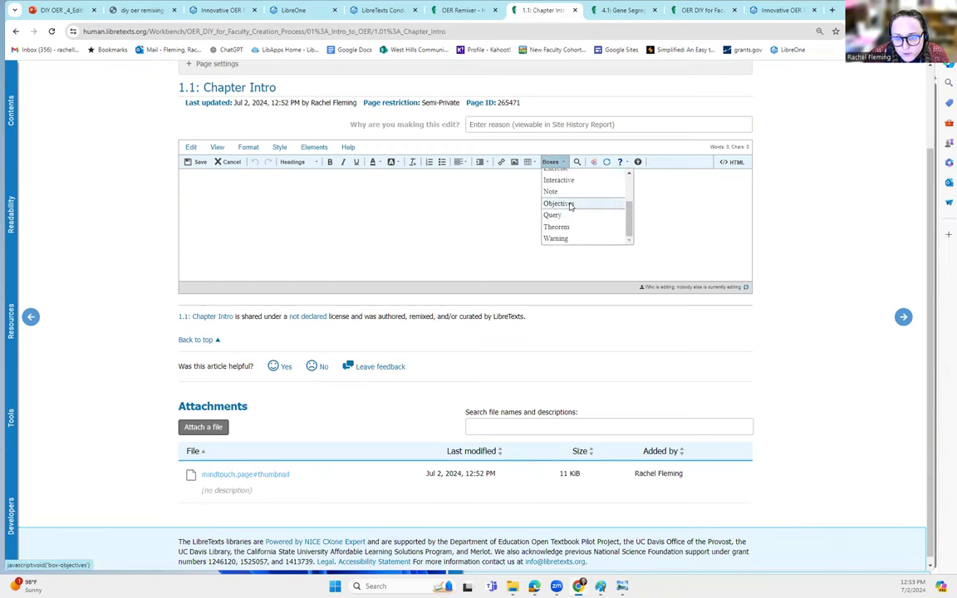
{"action": "left_click", "coordinate": [570, 203]}
{"action": "left_click", "coordinate": [240, 204]}
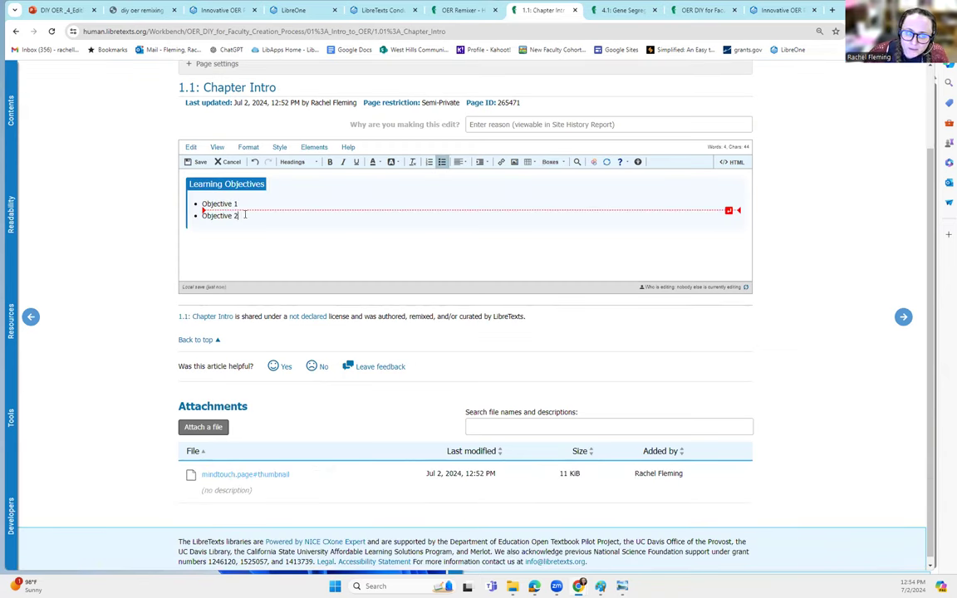
Add a new paragraph below the Learning Objectives box with the placeholder text "sjdflskdjfwoeifjsldkjf"
{"action": "left_click", "coordinate": [180, 218]}
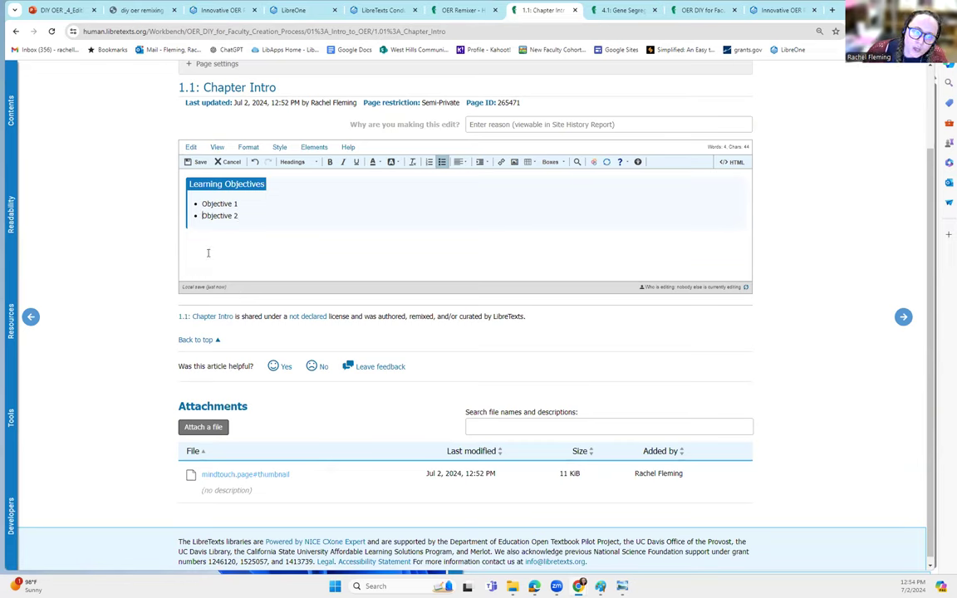
{"action": "left_click", "coordinate": [743, 235]}
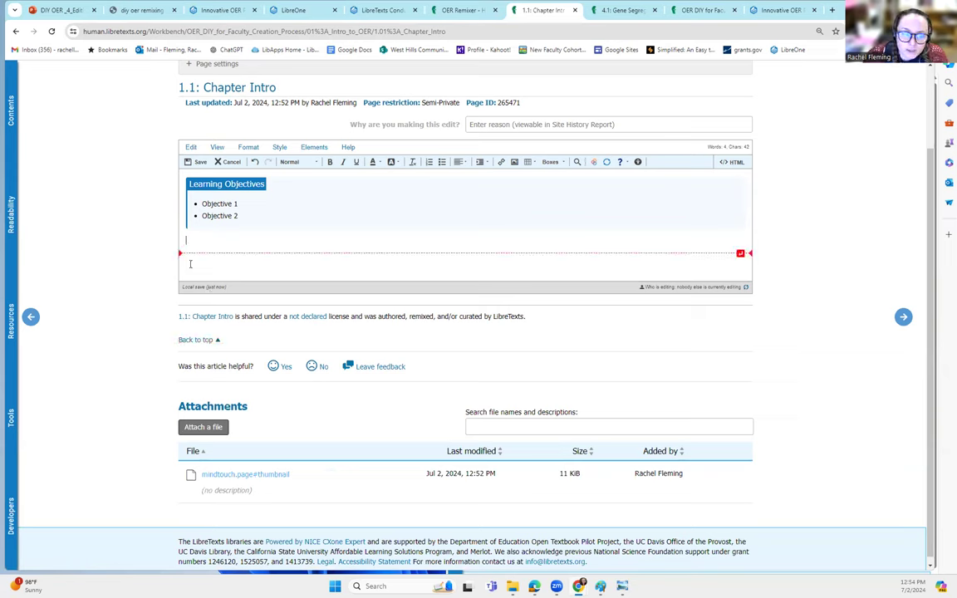
{"action": "type", "text": "sjdflskdjfwoeifjsldkjf"}
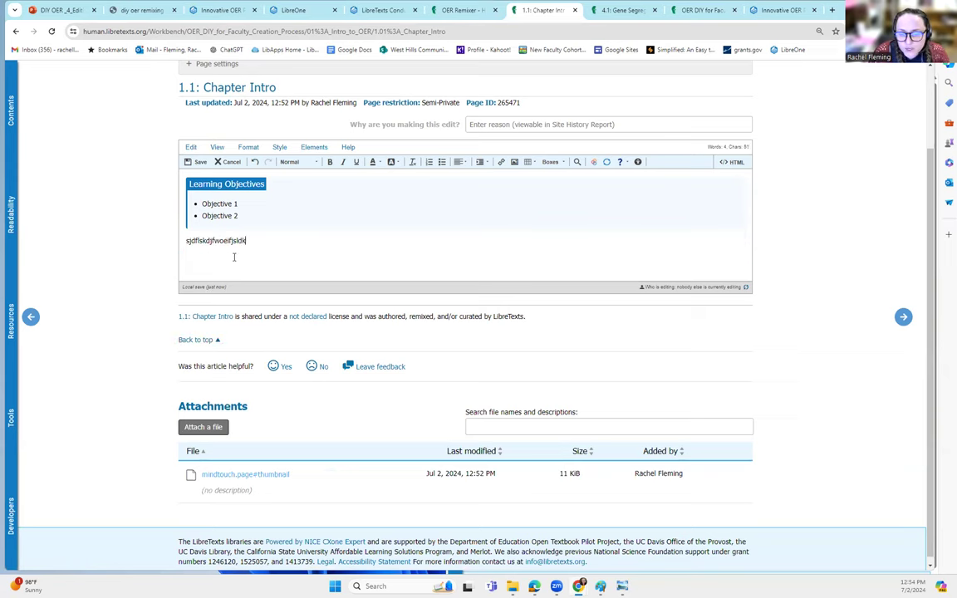
Insert a horizontal line below the placeholder text, add the line "Attributions/ References:" under it, and save the page
{"action": "left_click", "coordinate": [314, 148]}
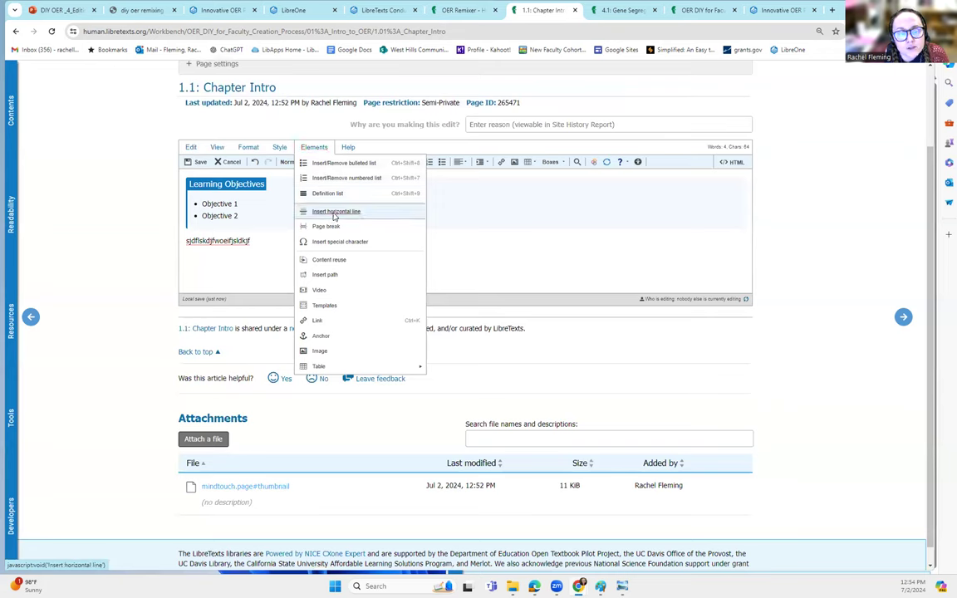
{"action": "left_click", "coordinate": [332, 210]}
{"action": "left_click", "coordinate": [260, 285]}
{"action": "type", "text": "Attributions"}
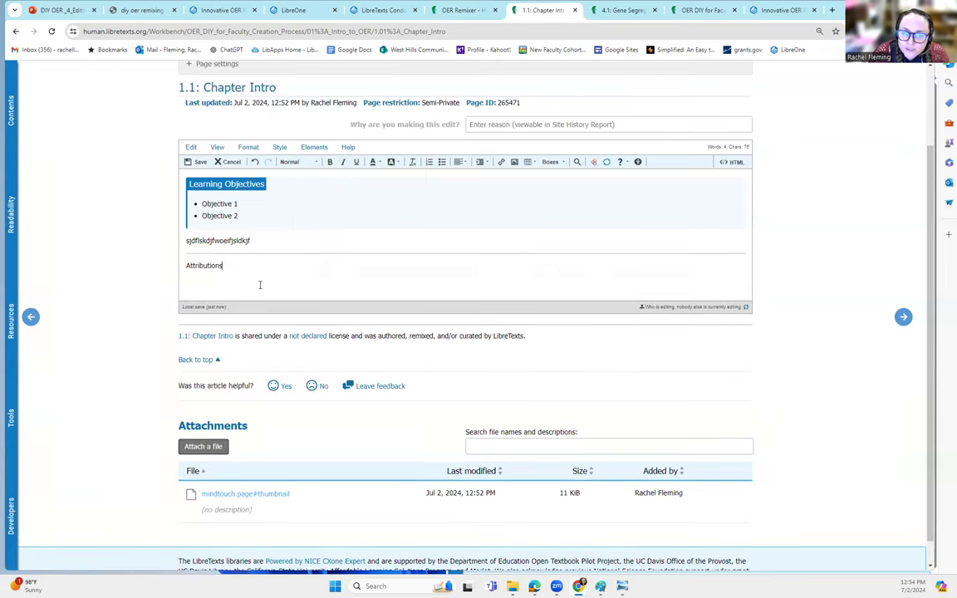
{"action": "type", "text": "/ References:"}
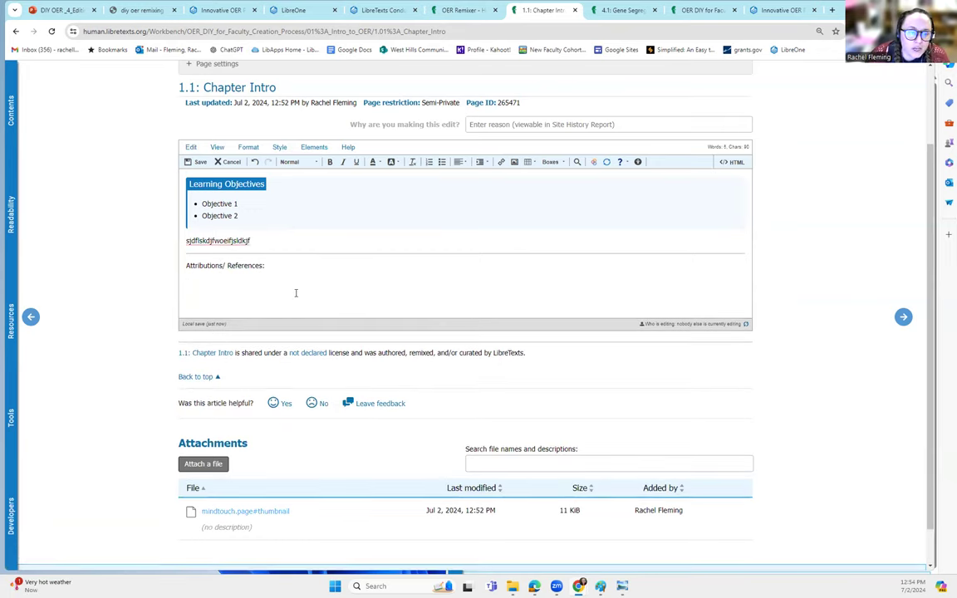
{"action": "left_click", "coordinate": [200, 162]}
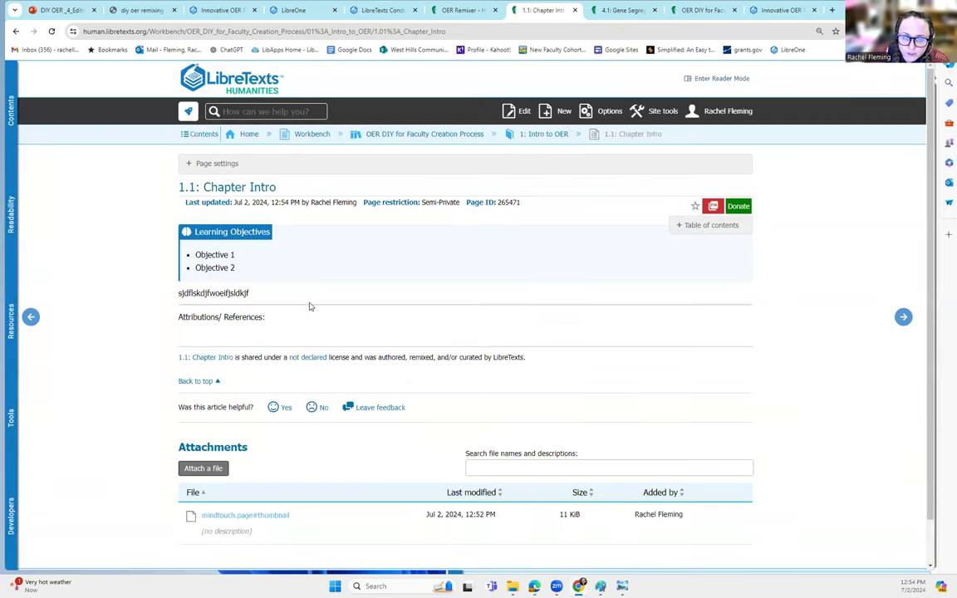
Go to the LibreOne home page, look over its applications and libraries, and open Conductor
{"action": "left_click", "coordinate": [188, 111]}
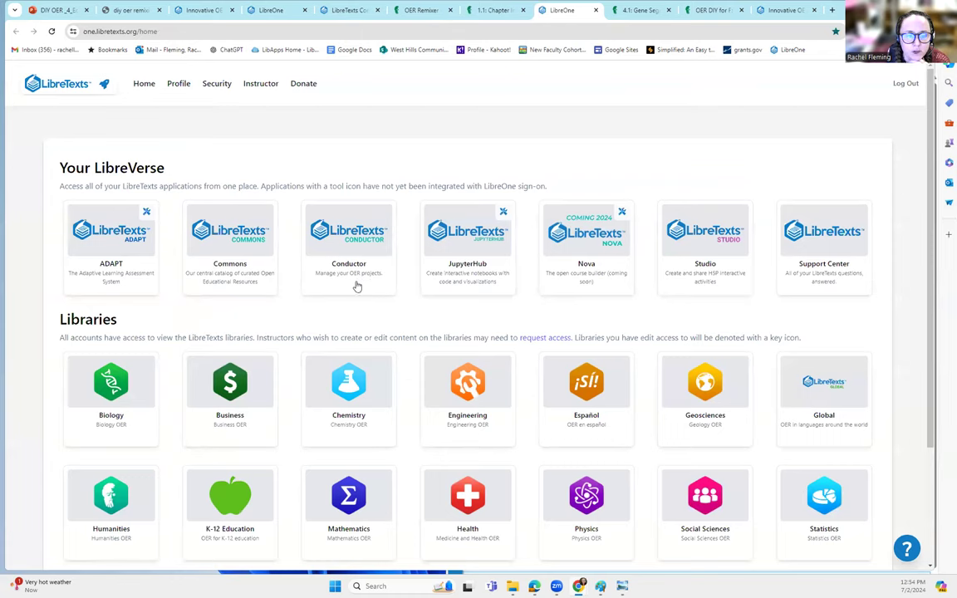
{"action": "scroll", "coordinate": [523, 406], "scroll_direction": "down", "scroll_amount": 2}
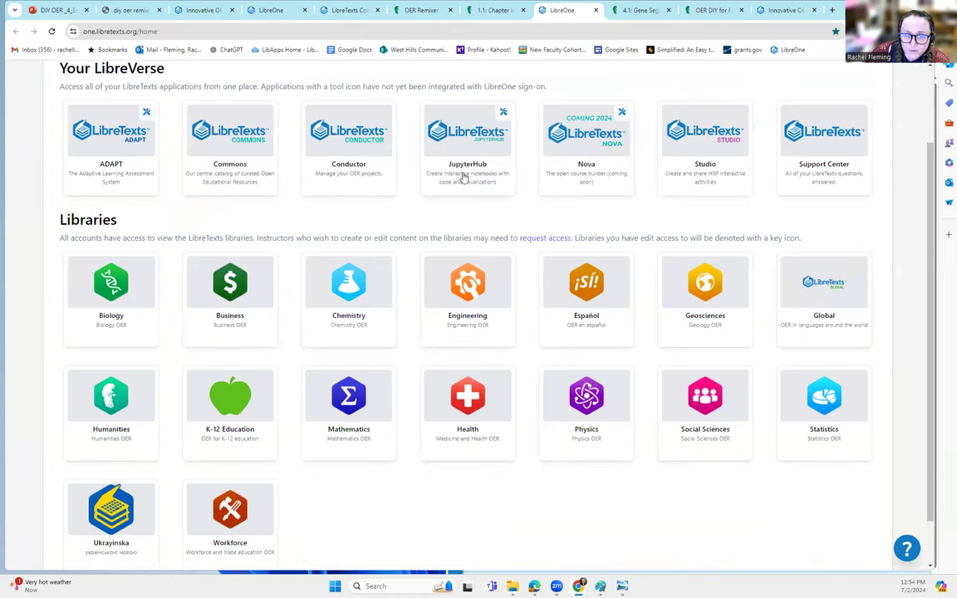
{"action": "left_click", "coordinate": [352, 164]}
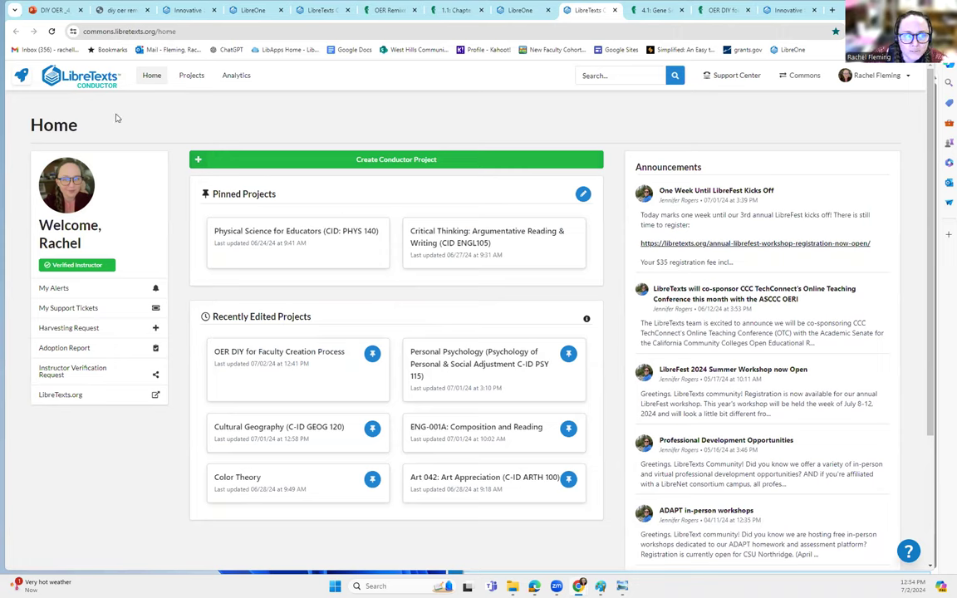
Switch to the DIY OER remixing presentation and advance to its closing "Next up: Editing your OER in LibreText" slide
{"action": "left_click", "coordinate": [121, 10]}
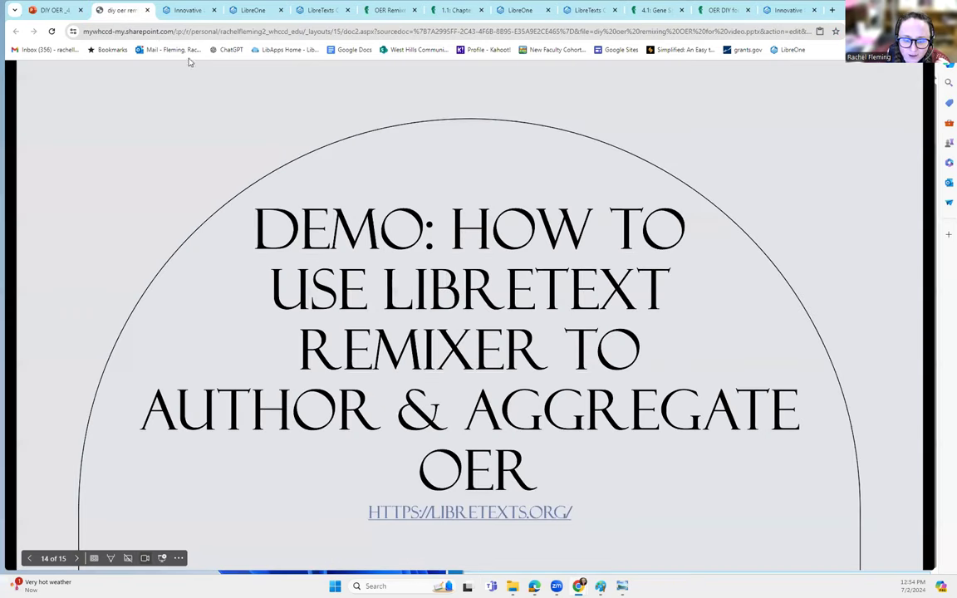
{"action": "left_click", "coordinate": [627, 411]}
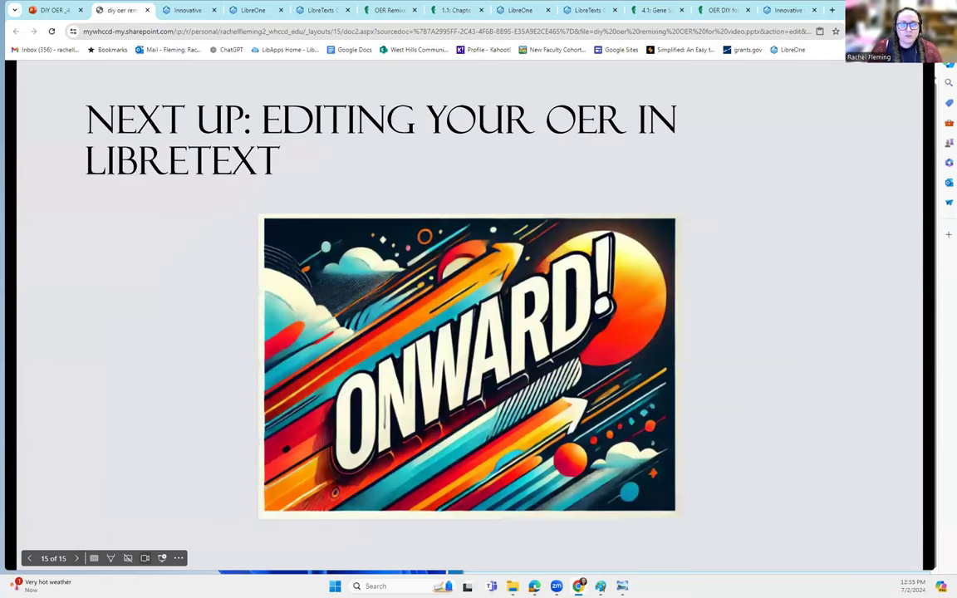